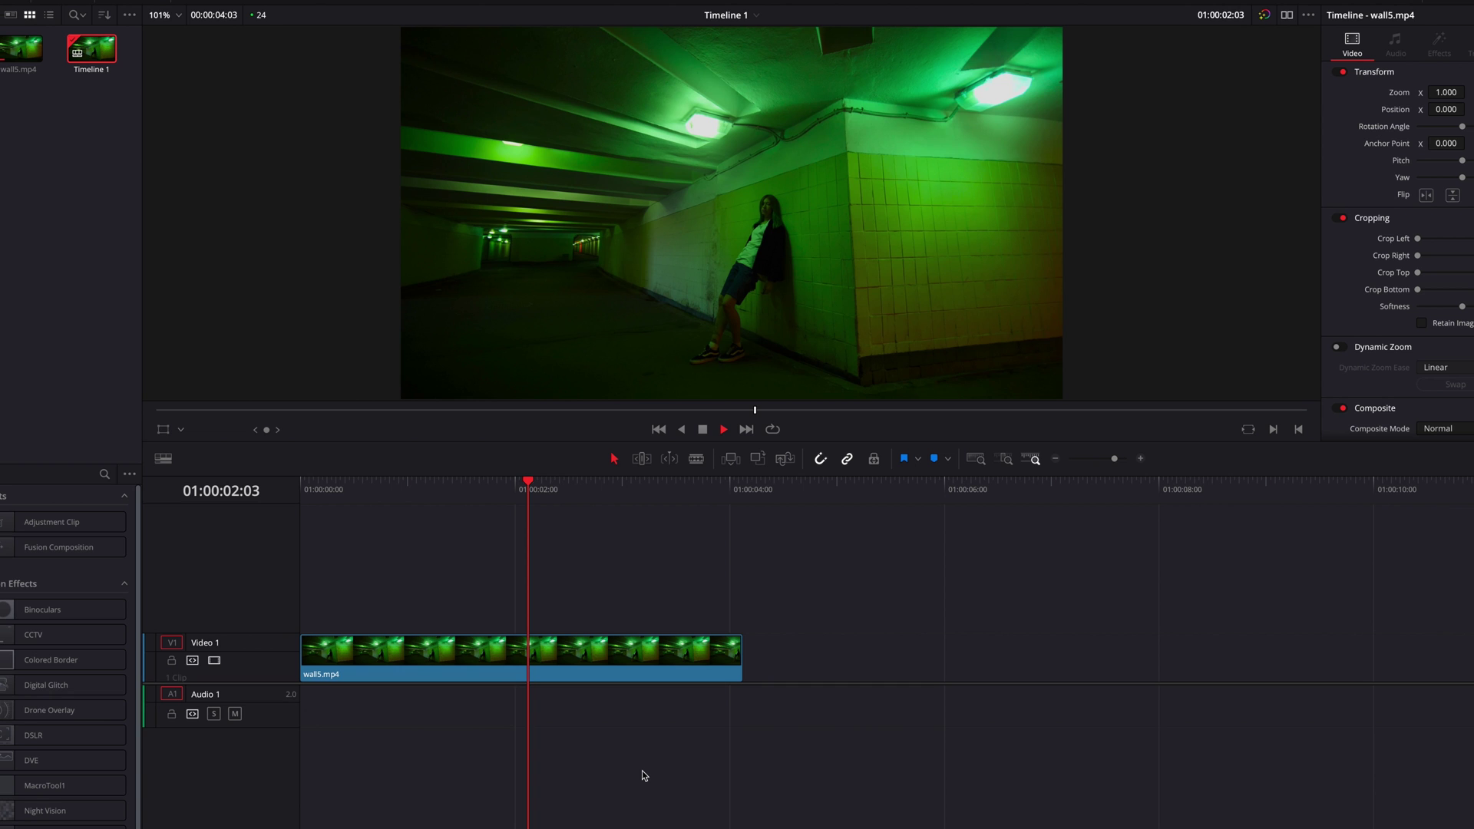
# Play the wall5.mp4 clip, return the playhead to its start and open the clip on the Fusion page.
pyautogui.press('space')
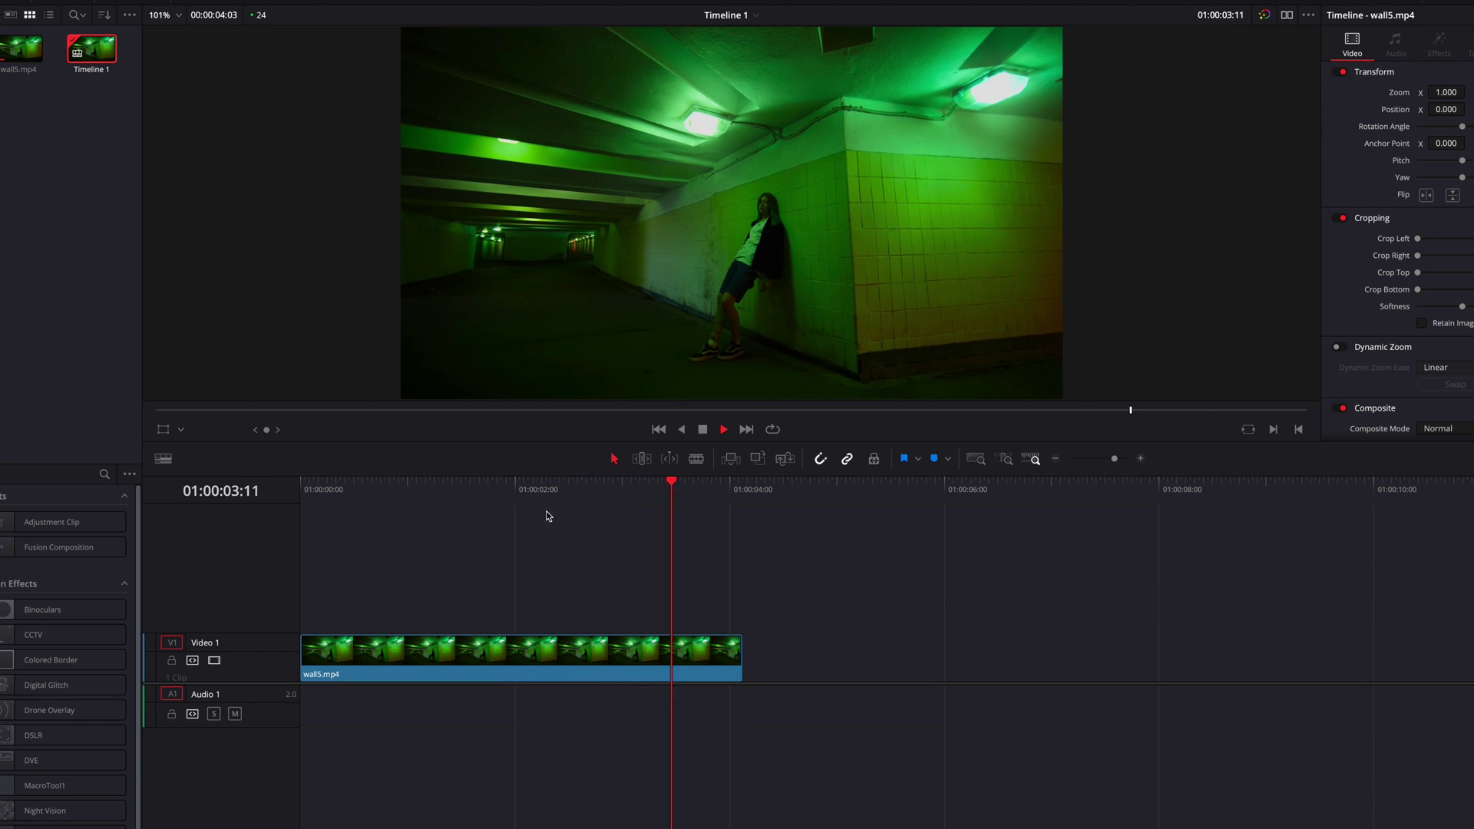
pyautogui.moveTo(499, 491); pyautogui.dragTo(300, 491)
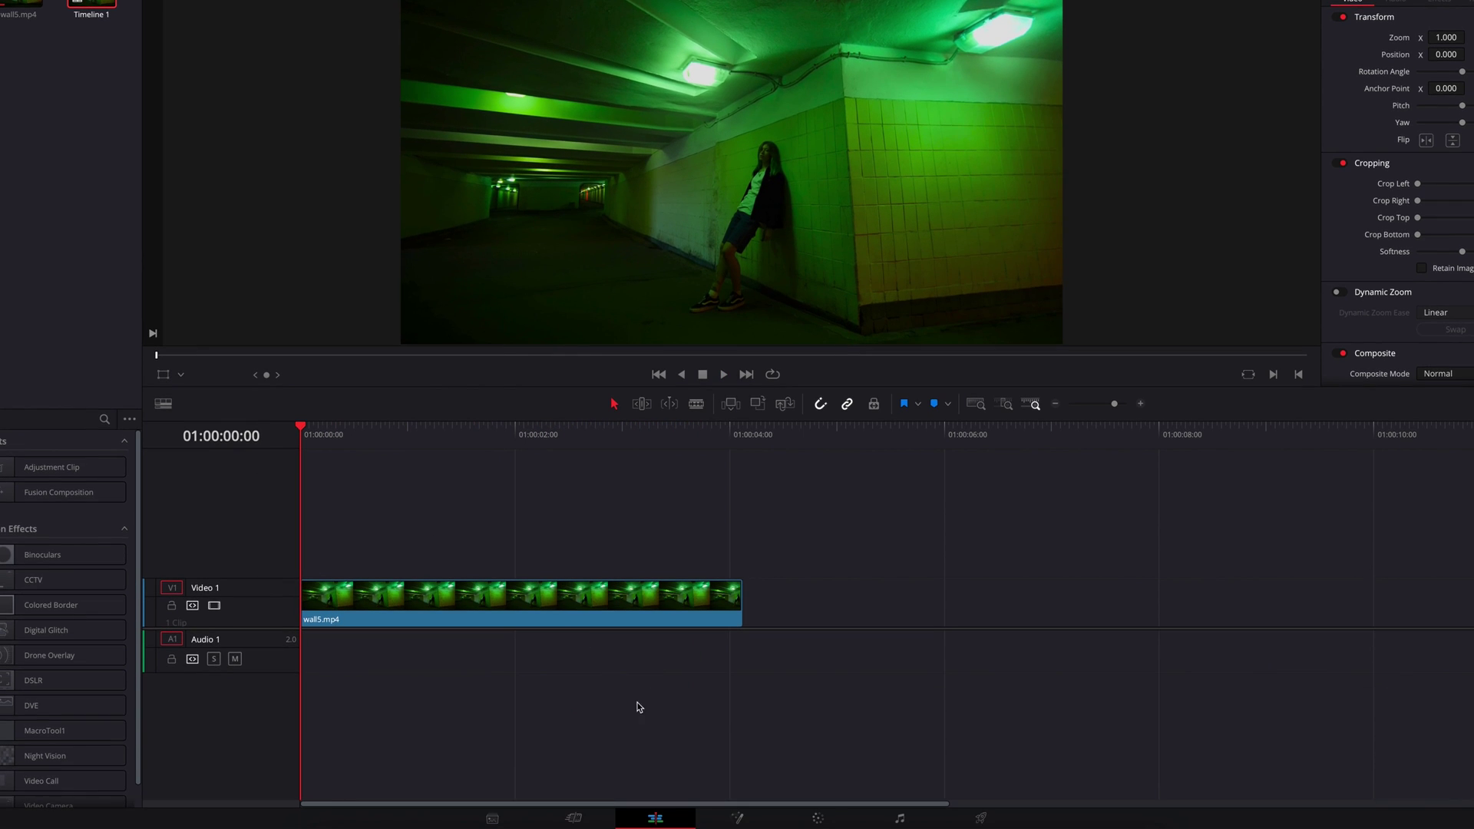
pyautogui.click(738, 817)
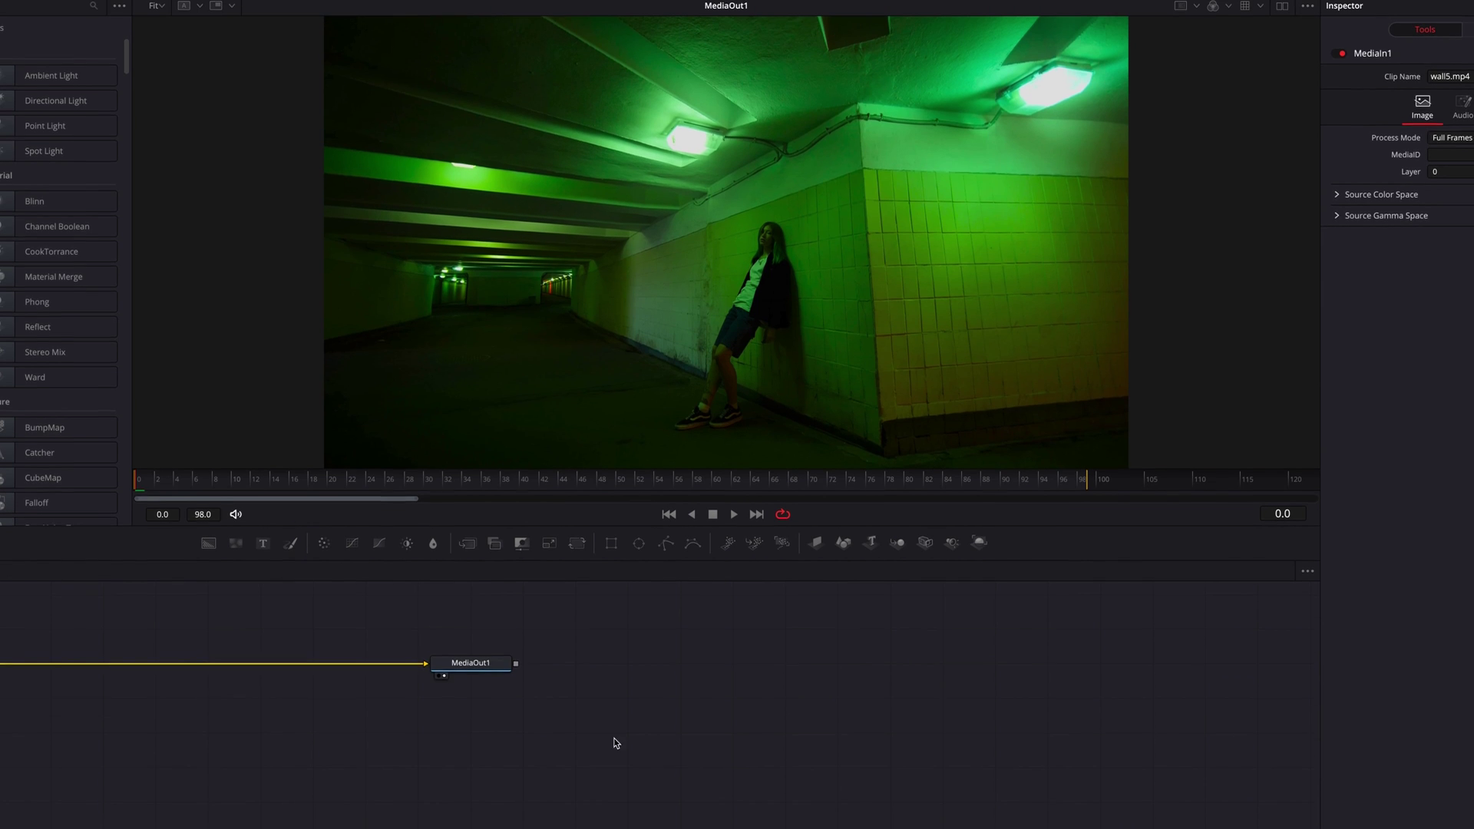
pyautogui.moveTo(608, 741); pyautogui.dragTo(1090, 736)
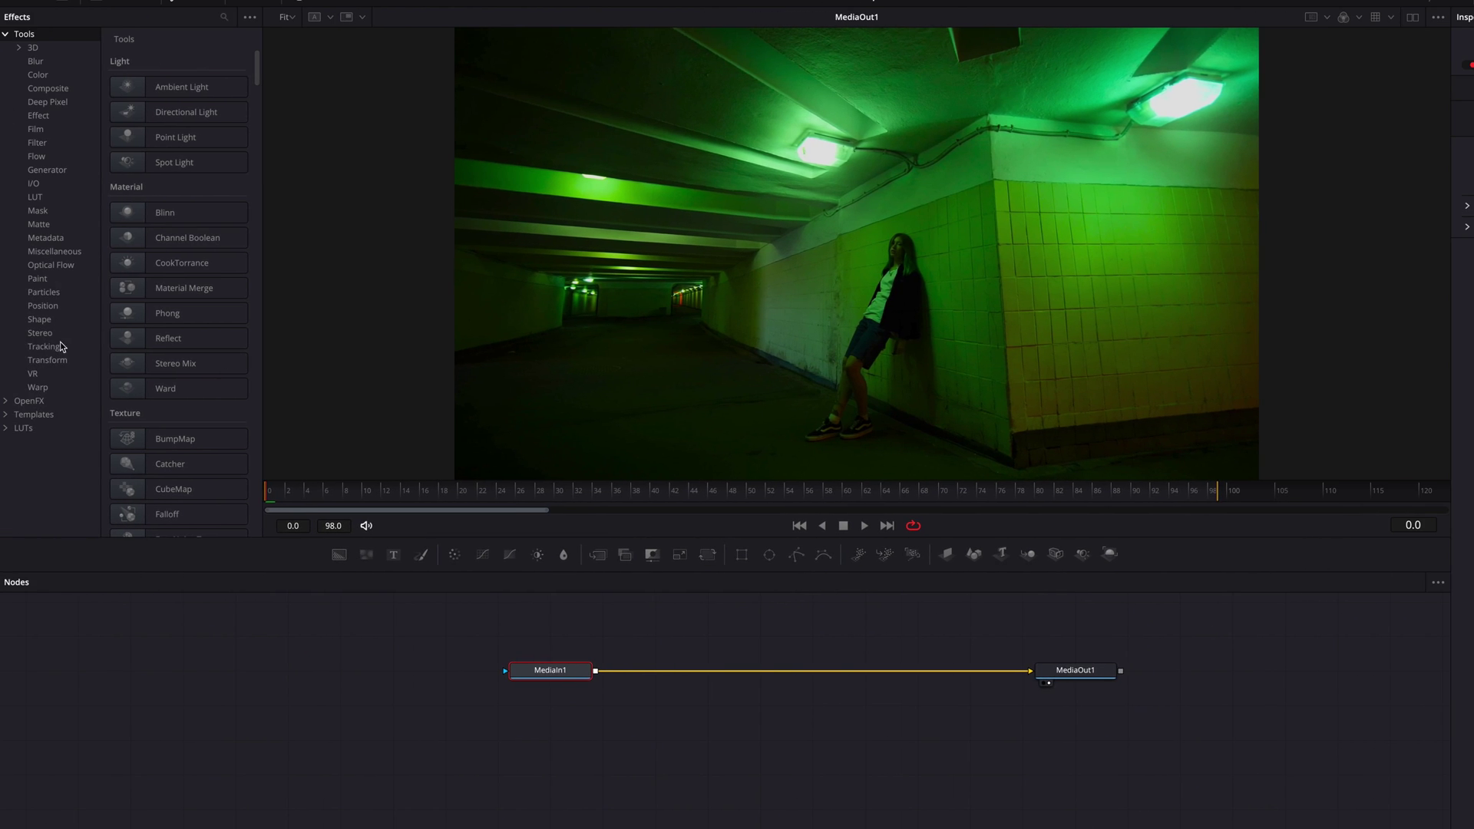
# Insert a Planar Tracker node between MediaIn1 and MediaOut1.
pyautogui.click(62, 346)
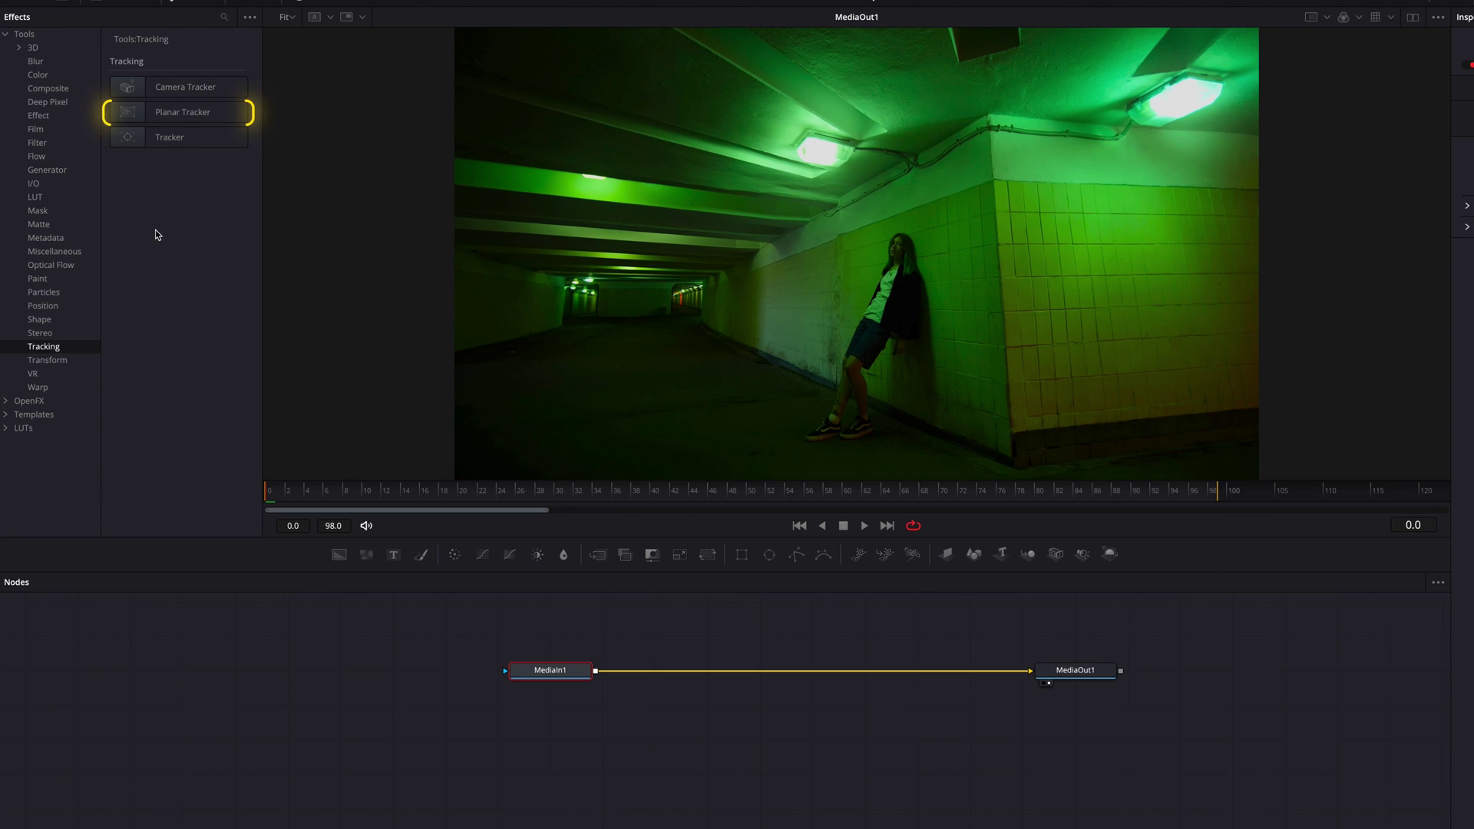
pyautogui.moveTo(184, 114); pyautogui.dragTo(284, 153)
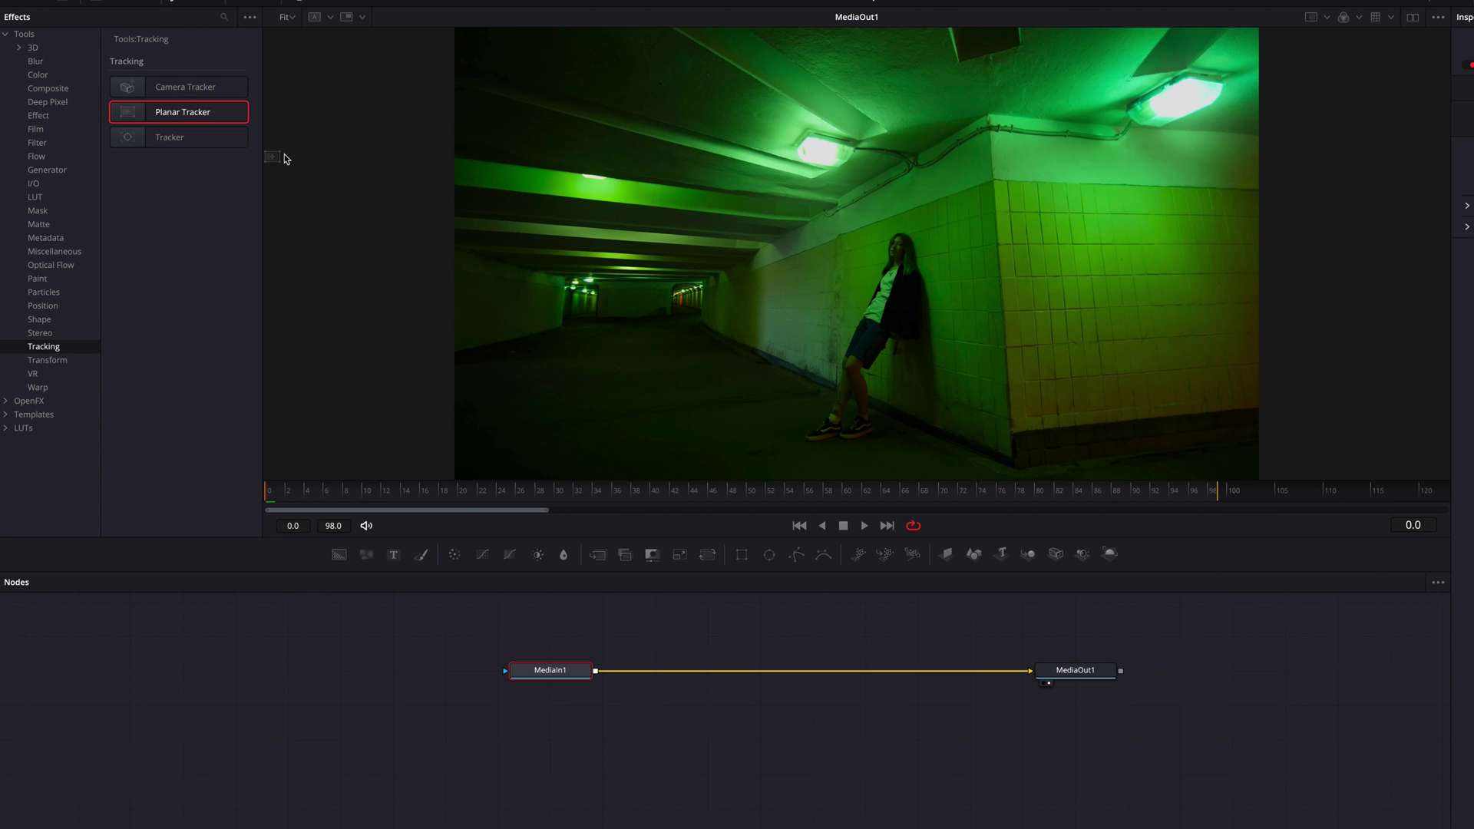
pyautogui.moveTo(786, 642); pyautogui.dragTo(789, 671)
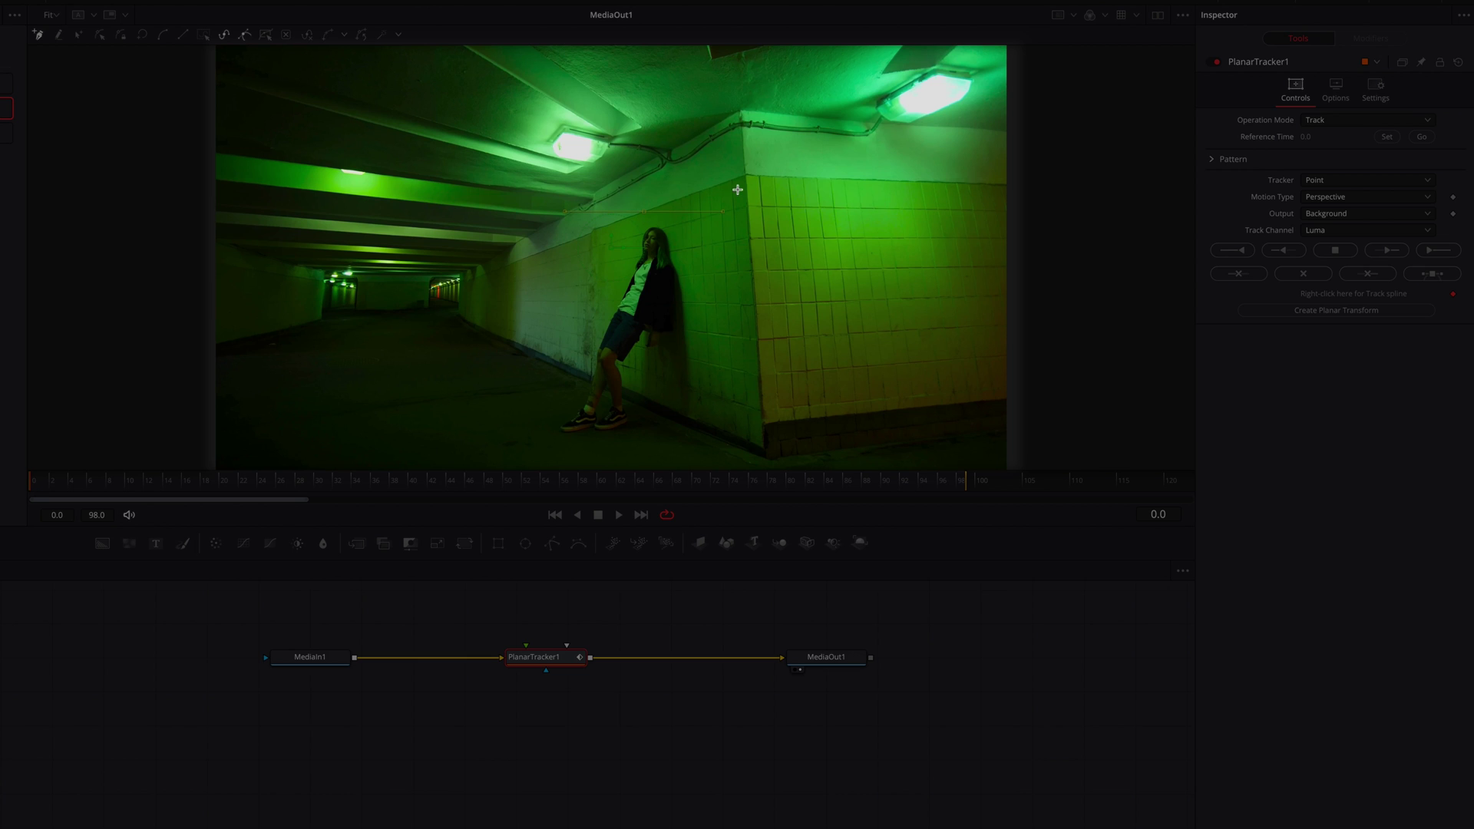
# Draw a closed tracking polygon over the upper tiled area on both sides of the wall's corner.
pyautogui.click(955, 182)
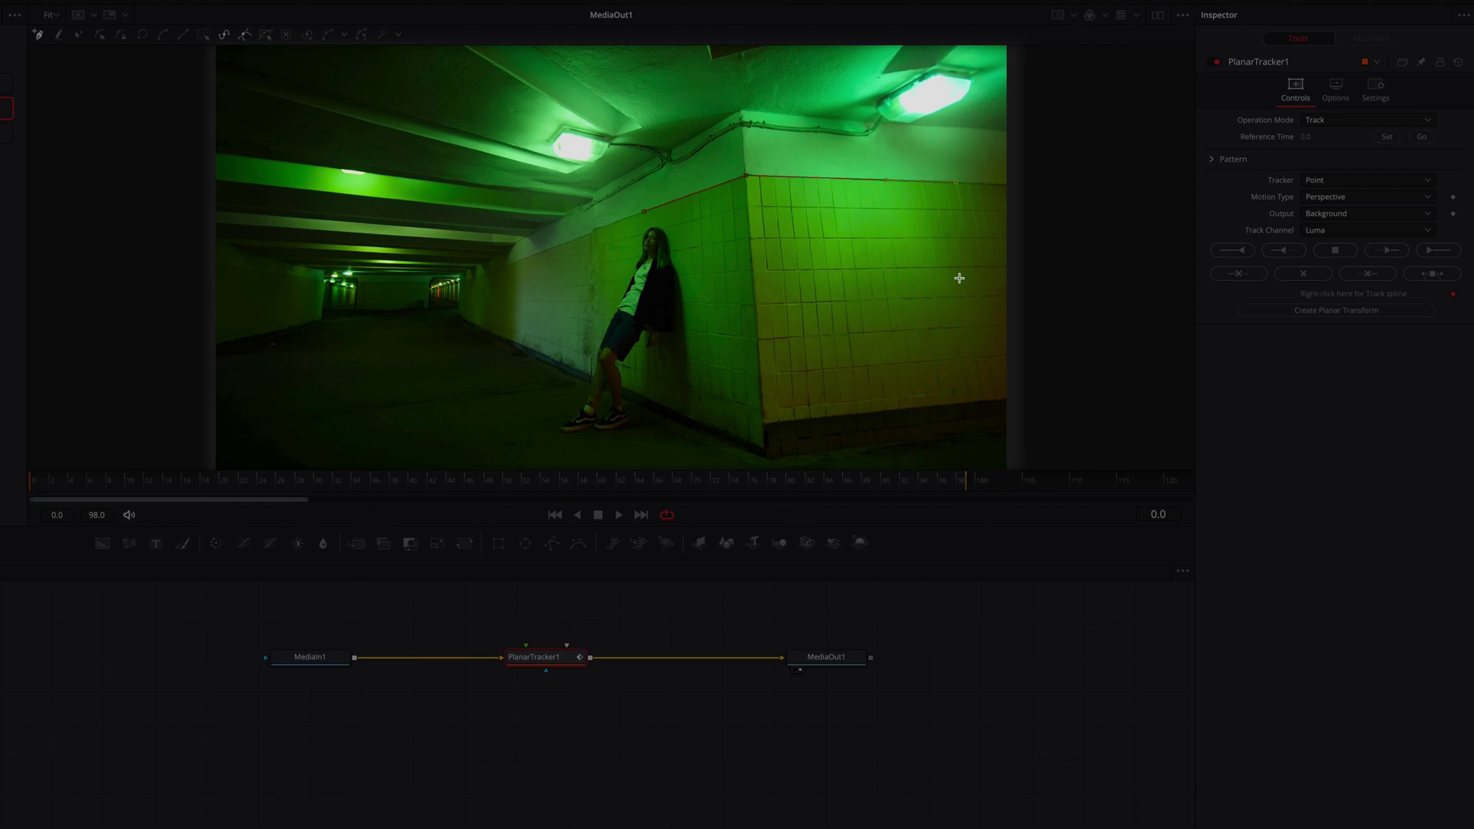
pyautogui.click(977, 320)
pyautogui.click(760, 337)
pyautogui.click(604, 317)
pyautogui.click(650, 216)
pyautogui.moveTo(650, 216); pyautogui.dragTo(600, 227)
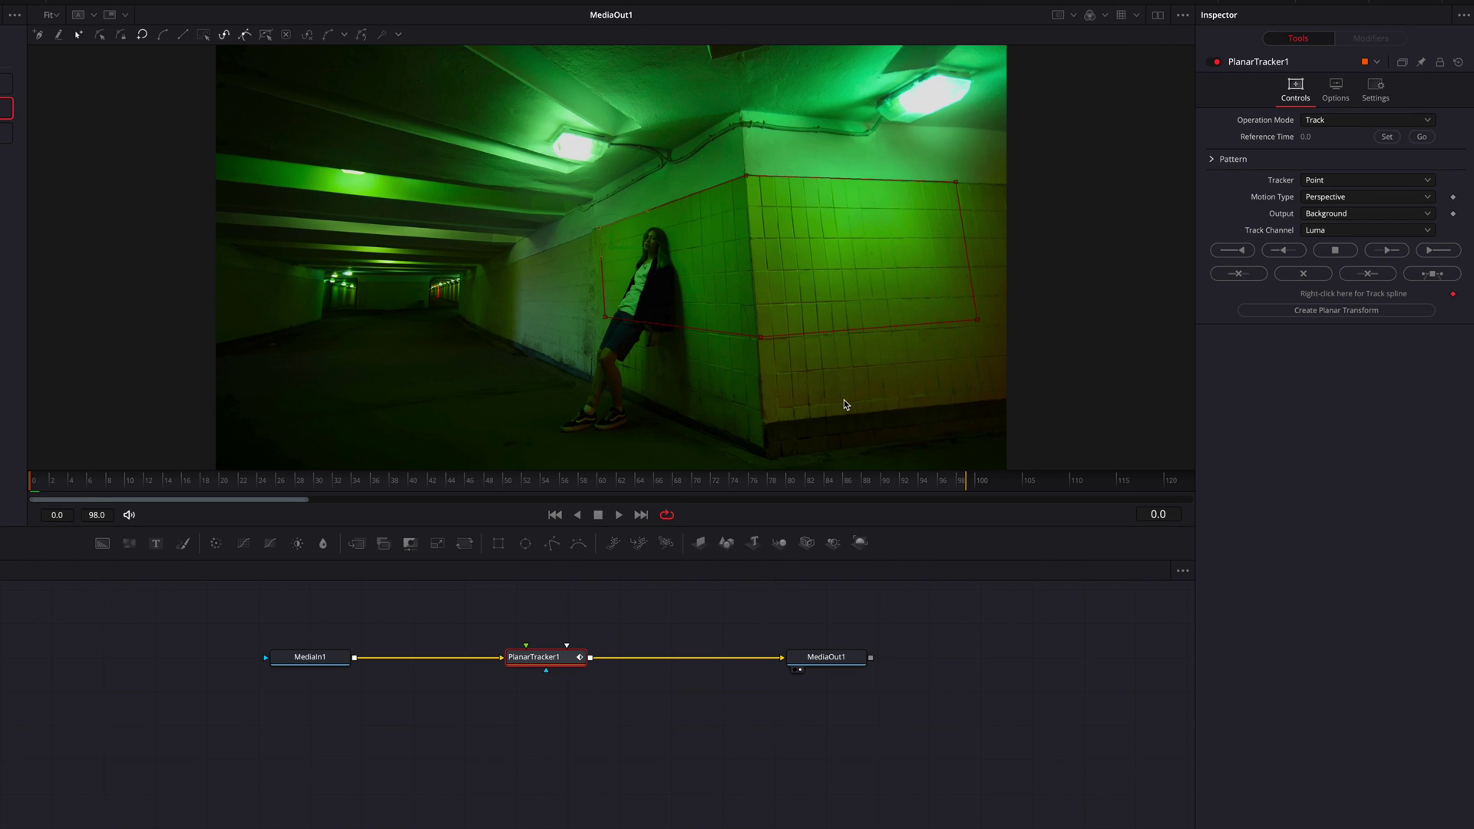
# Track the outlined wall area forward to the clip's end, play back the track and return to frame 0.
pyautogui.click(1424, 253)
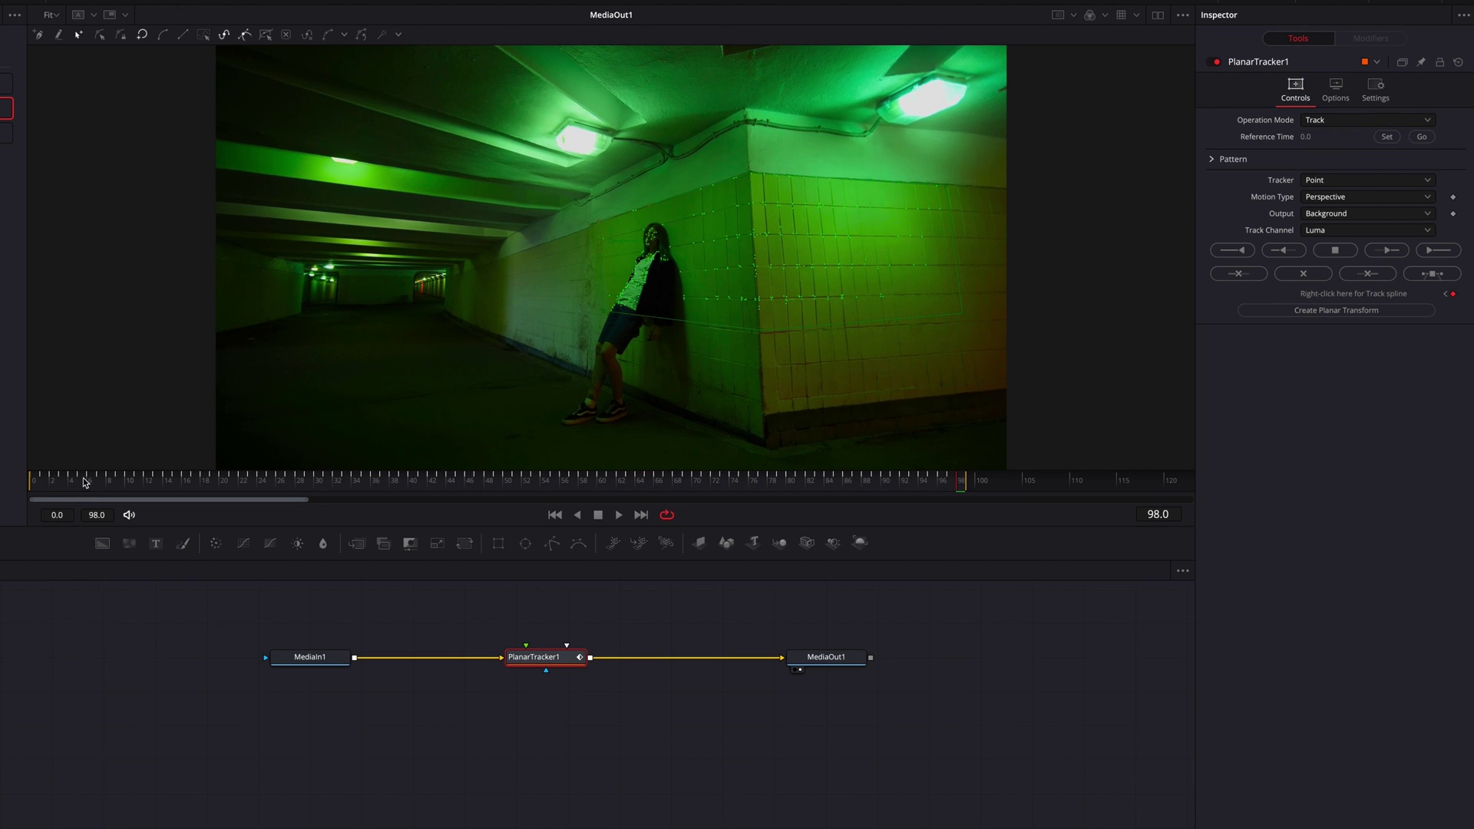
pyautogui.moveTo(69, 478); pyautogui.dragTo(32, 479)
pyautogui.press('space')
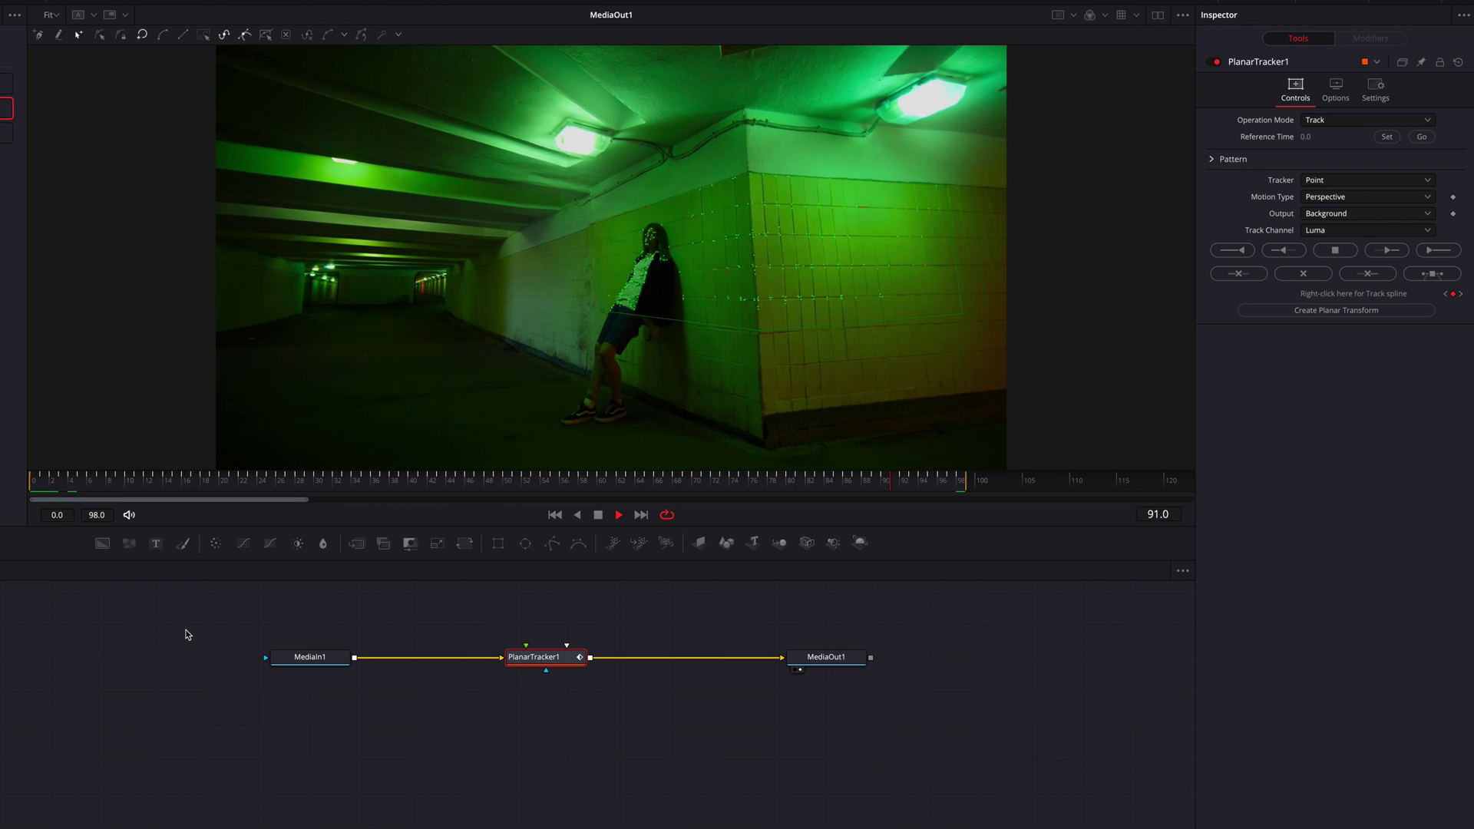
pyautogui.click(52, 482)
pyautogui.click(34, 482)
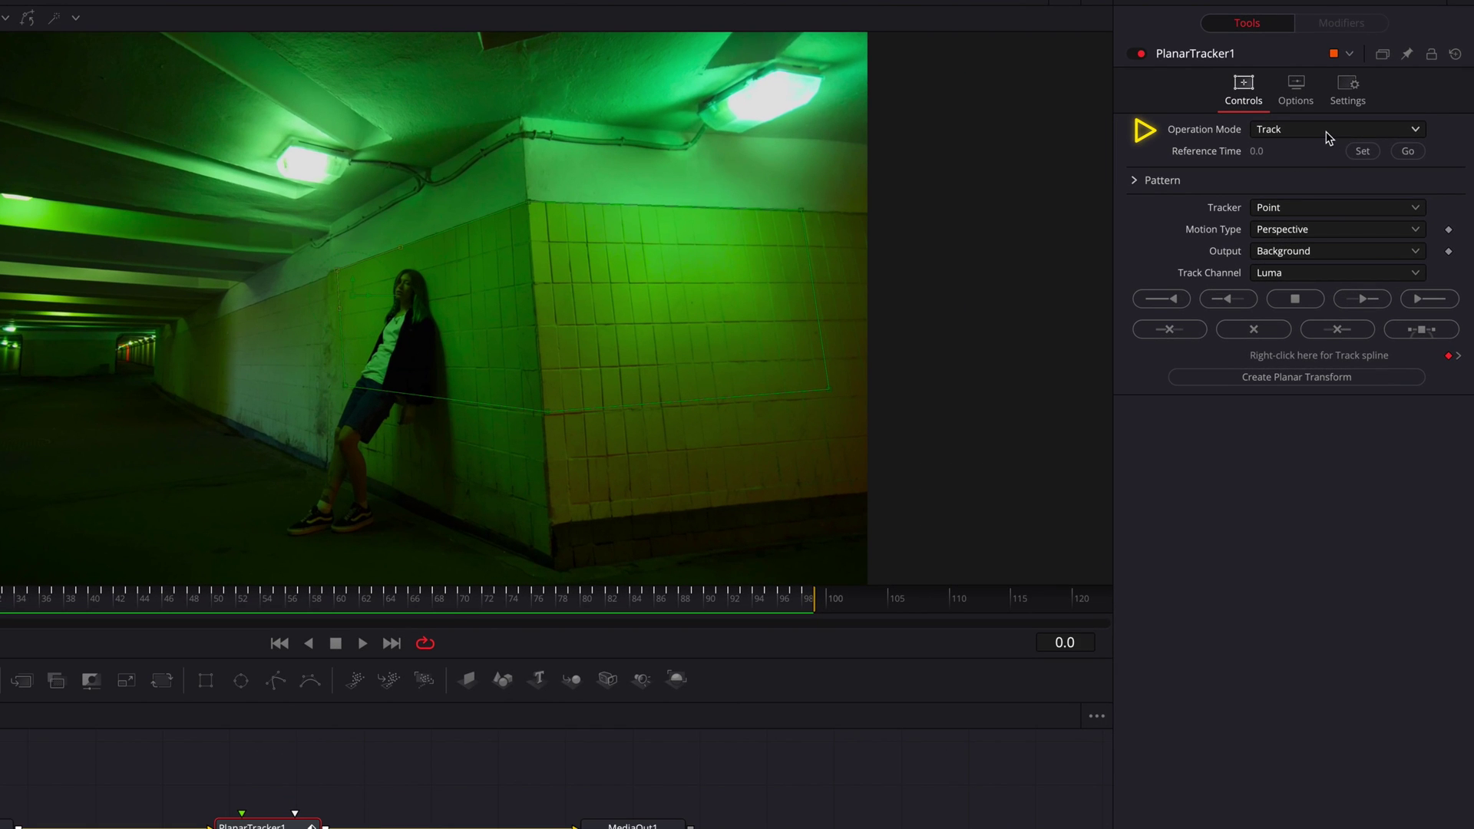
# Set the planar tracker's operation mode to Corner Pin and place its four corners on the right wall's tiled area.
pyautogui.click(1327, 133)
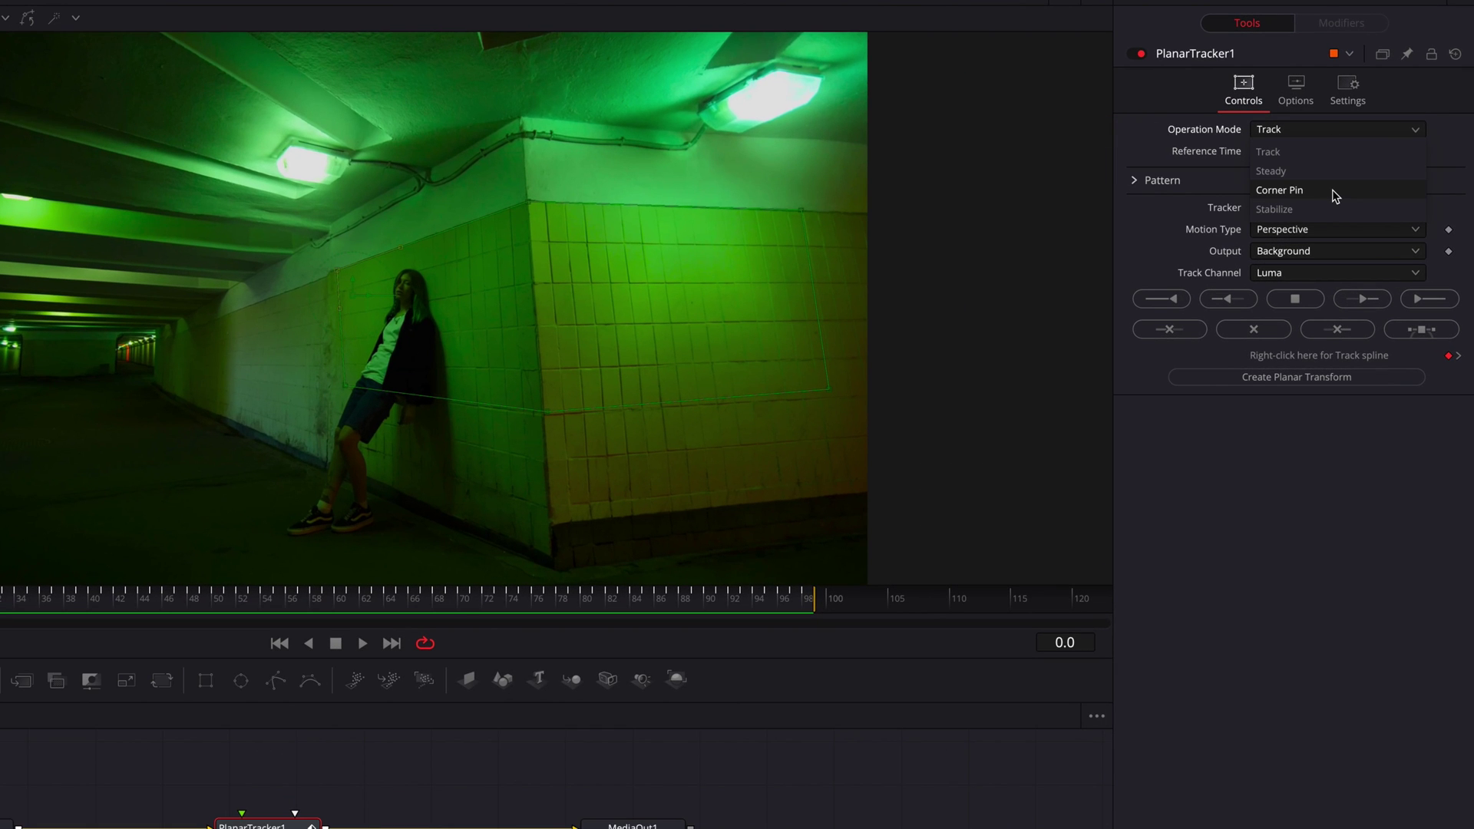
pyautogui.click(1334, 194)
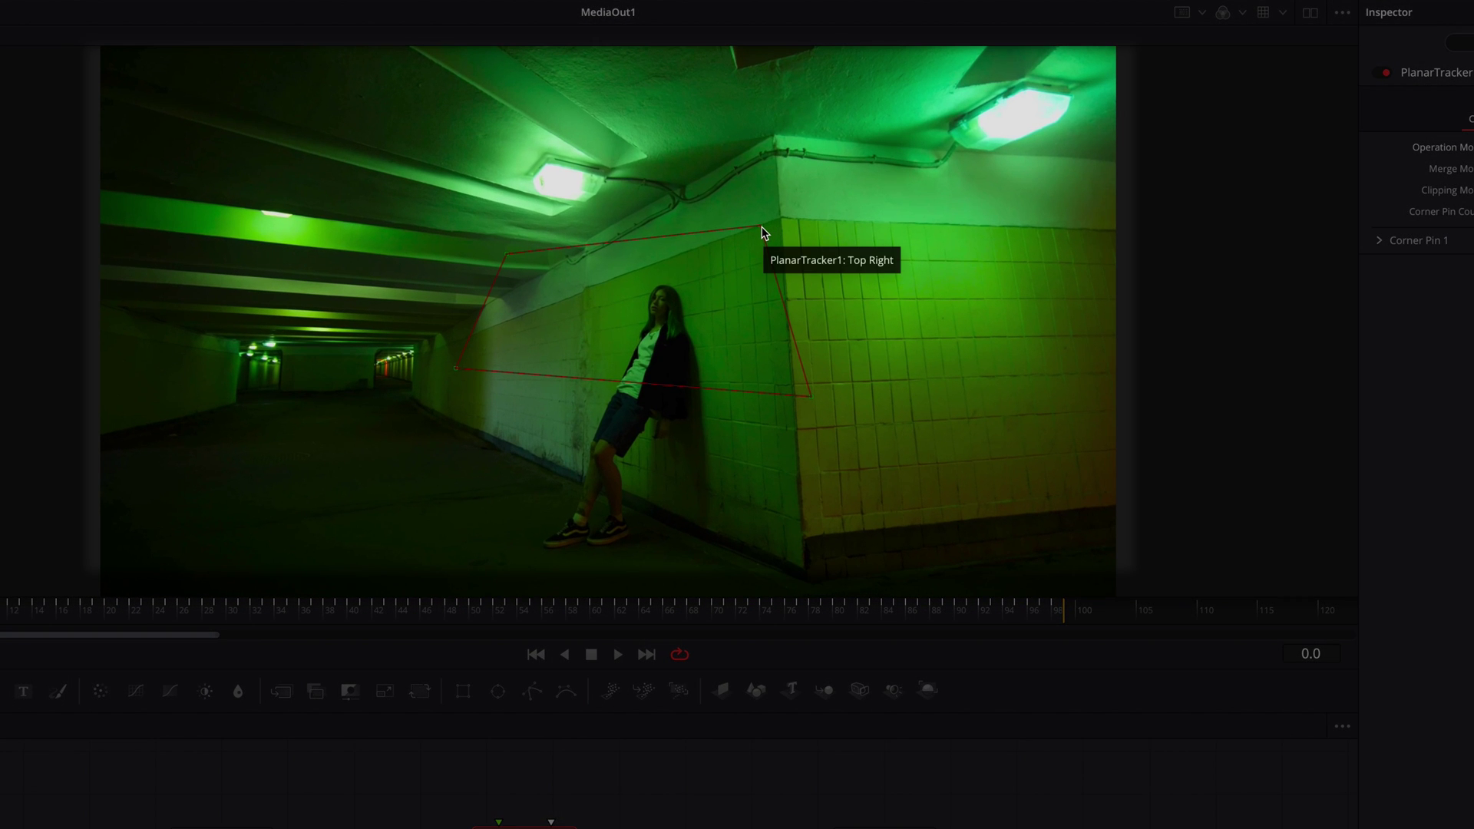
pyautogui.moveTo(762, 227); pyautogui.dragTo(1052, 229)
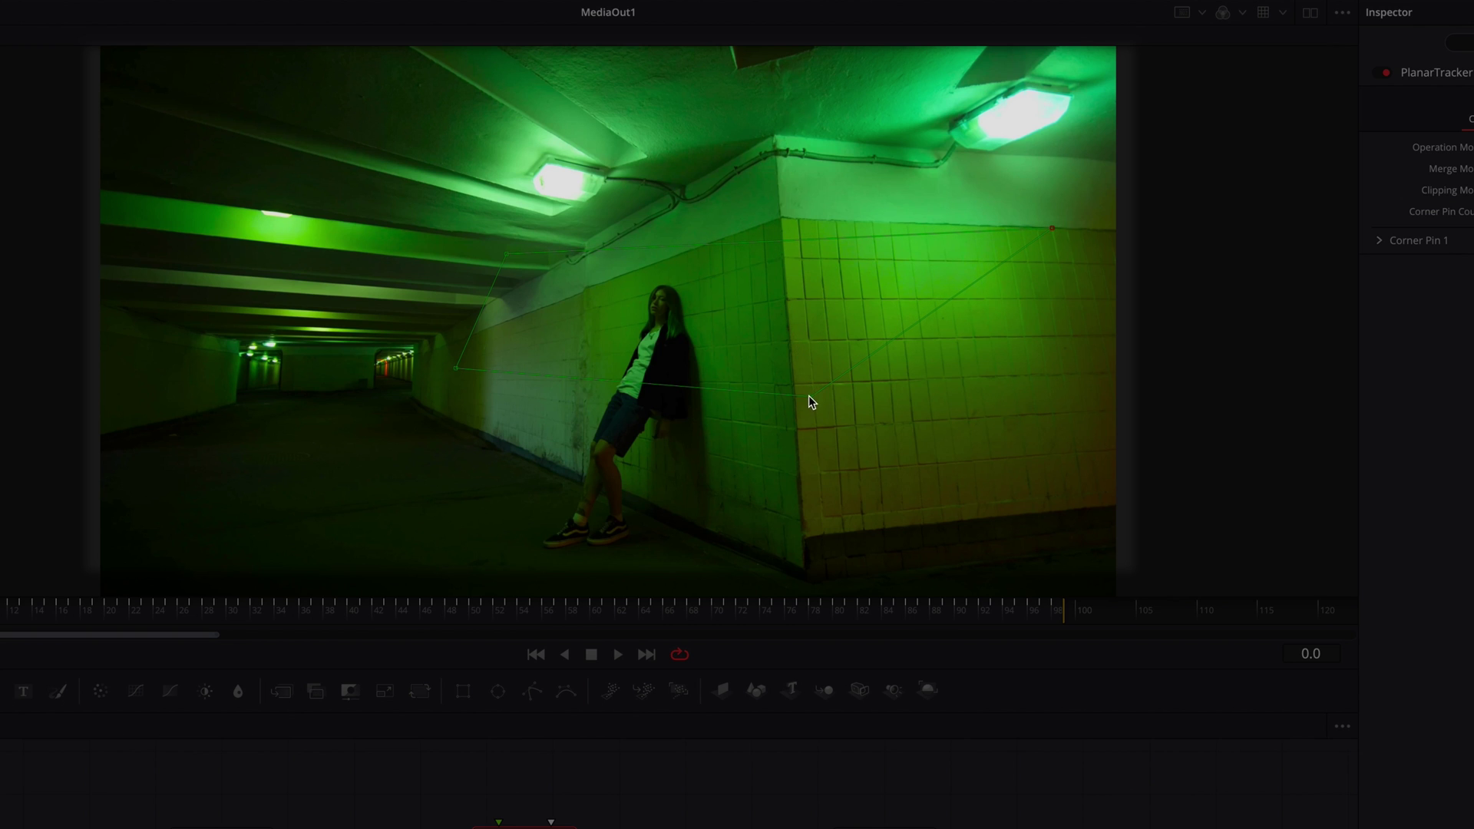
pyautogui.moveTo(808, 395); pyautogui.dragTo(1085, 413)
pyautogui.moveTo(507, 253); pyautogui.dragTo(780, 219)
pyautogui.moveTo(456, 369); pyautogui.dragTo(769, 441)
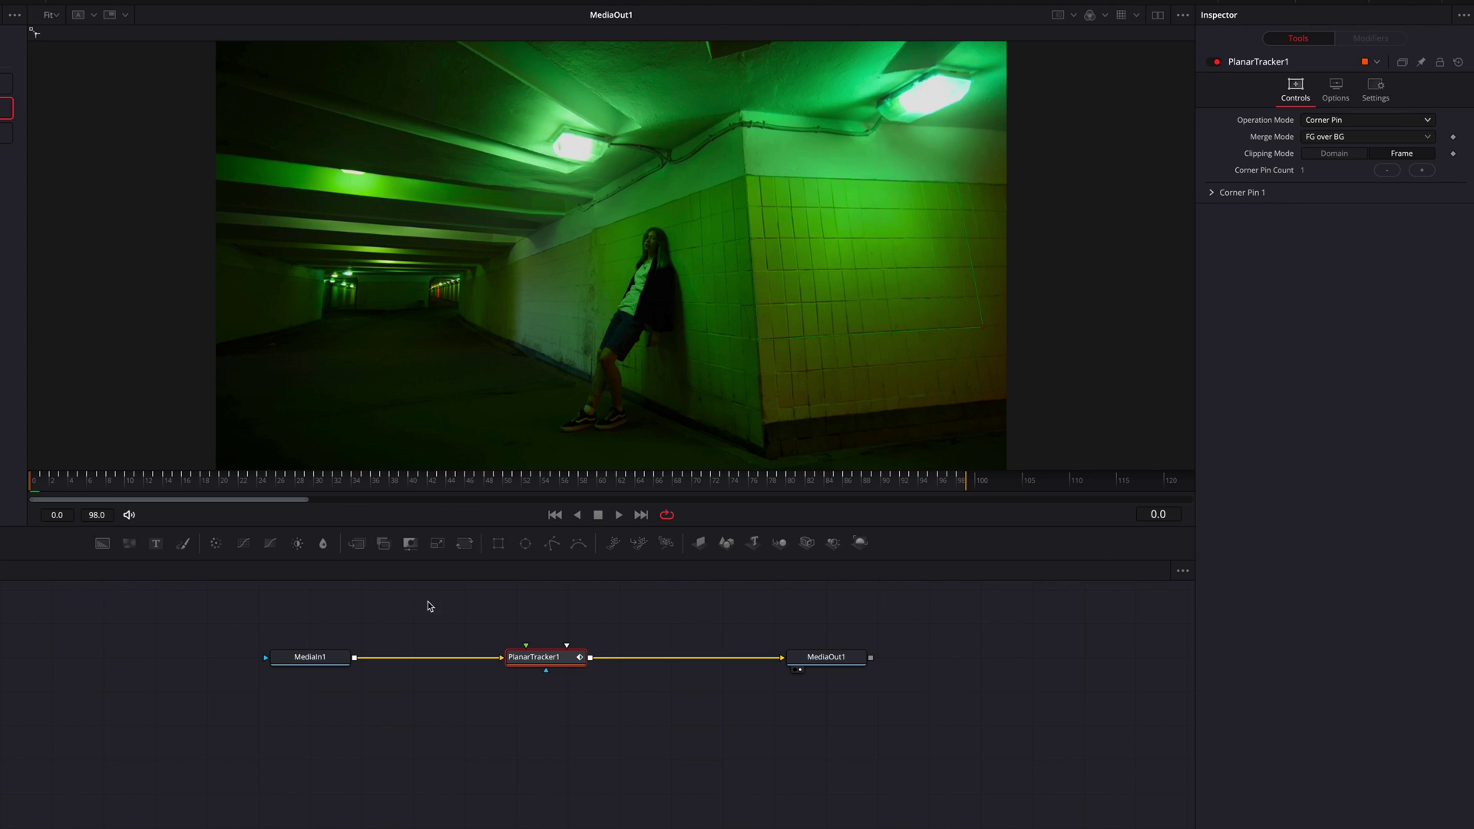
# Add a Text+ node, show it in the viewer and enter "Perspective Text Tutorial" and "in DaVinci Resolve" on two lines.
pyautogui.moveTo(156, 544); pyautogui.dragTo(419, 726)
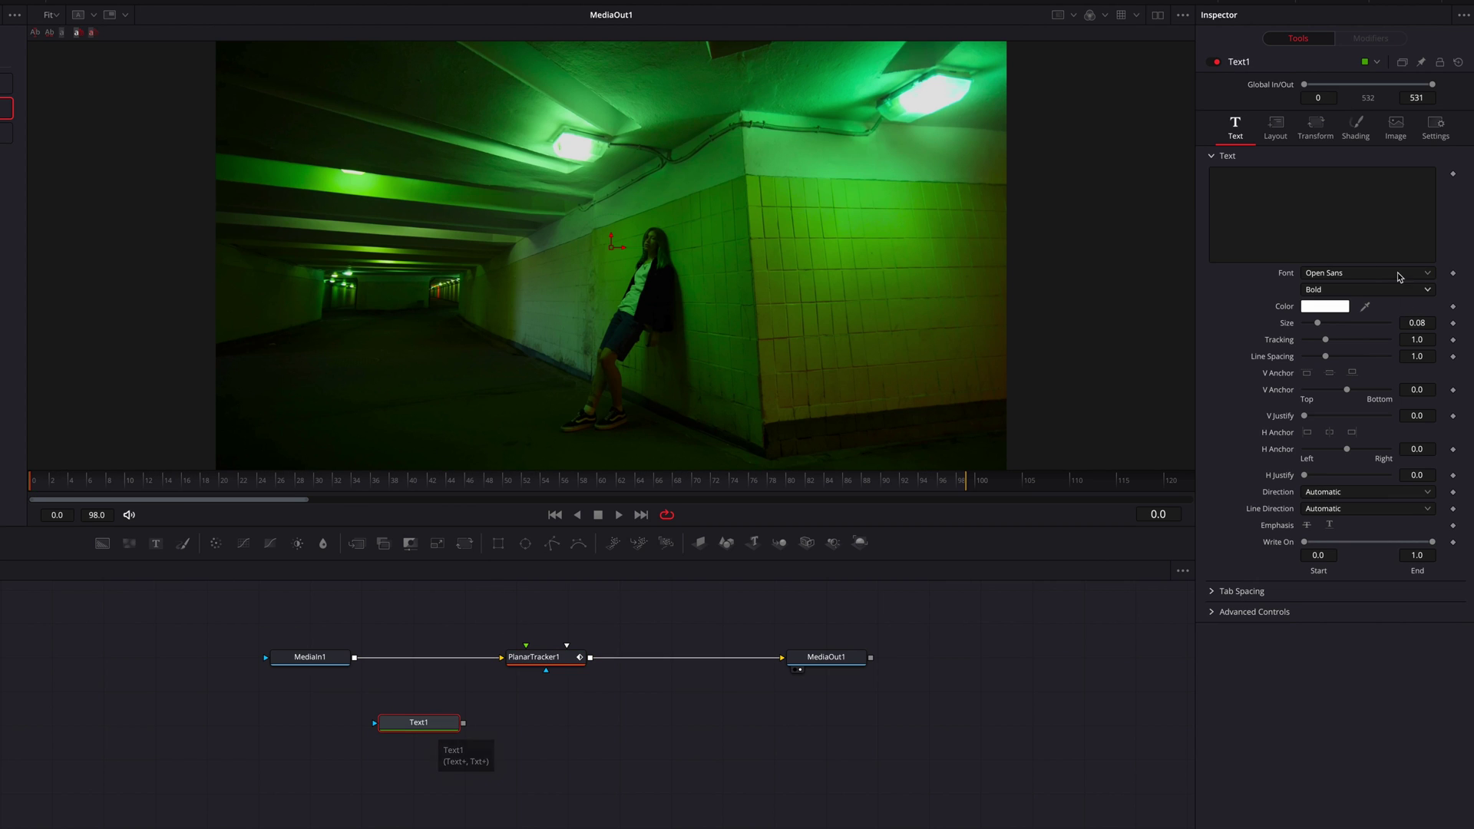
pyautogui.press('1')
pyautogui.moveTo(442, 725); pyautogui.dragTo(450, 724)
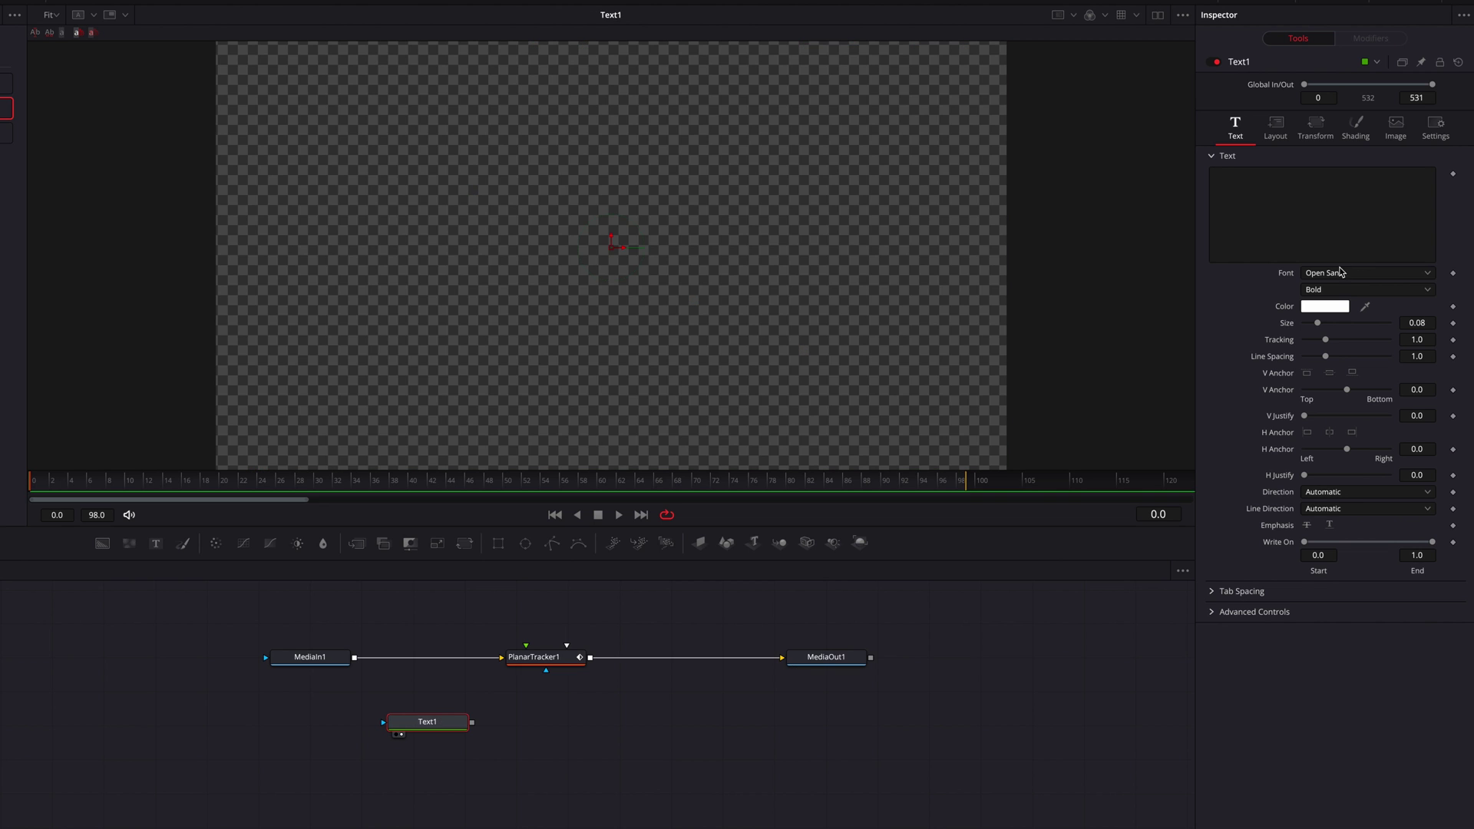
pyautogui.click(1303, 189)
pyautogui.write('Perspective Text Tutorial')
pyautogui.press('Return')
pyautogui.write('in DaVinci Resolve')
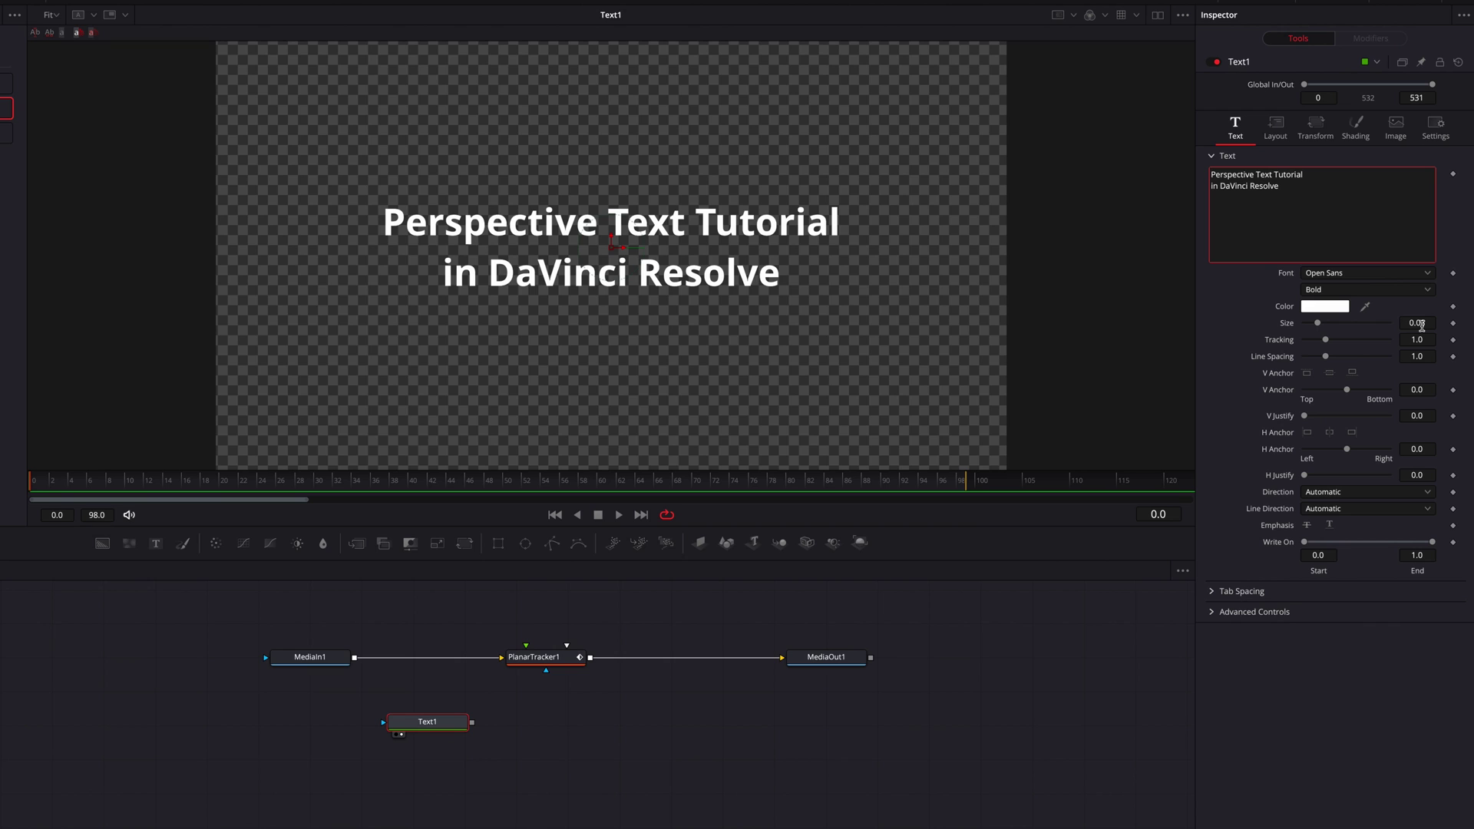
# Connect Text1 to the planar tracker's corner pin input and show PlanarTracker1 in the viewer.
pyautogui.moveTo(473, 723); pyautogui.dragTo(532, 662)
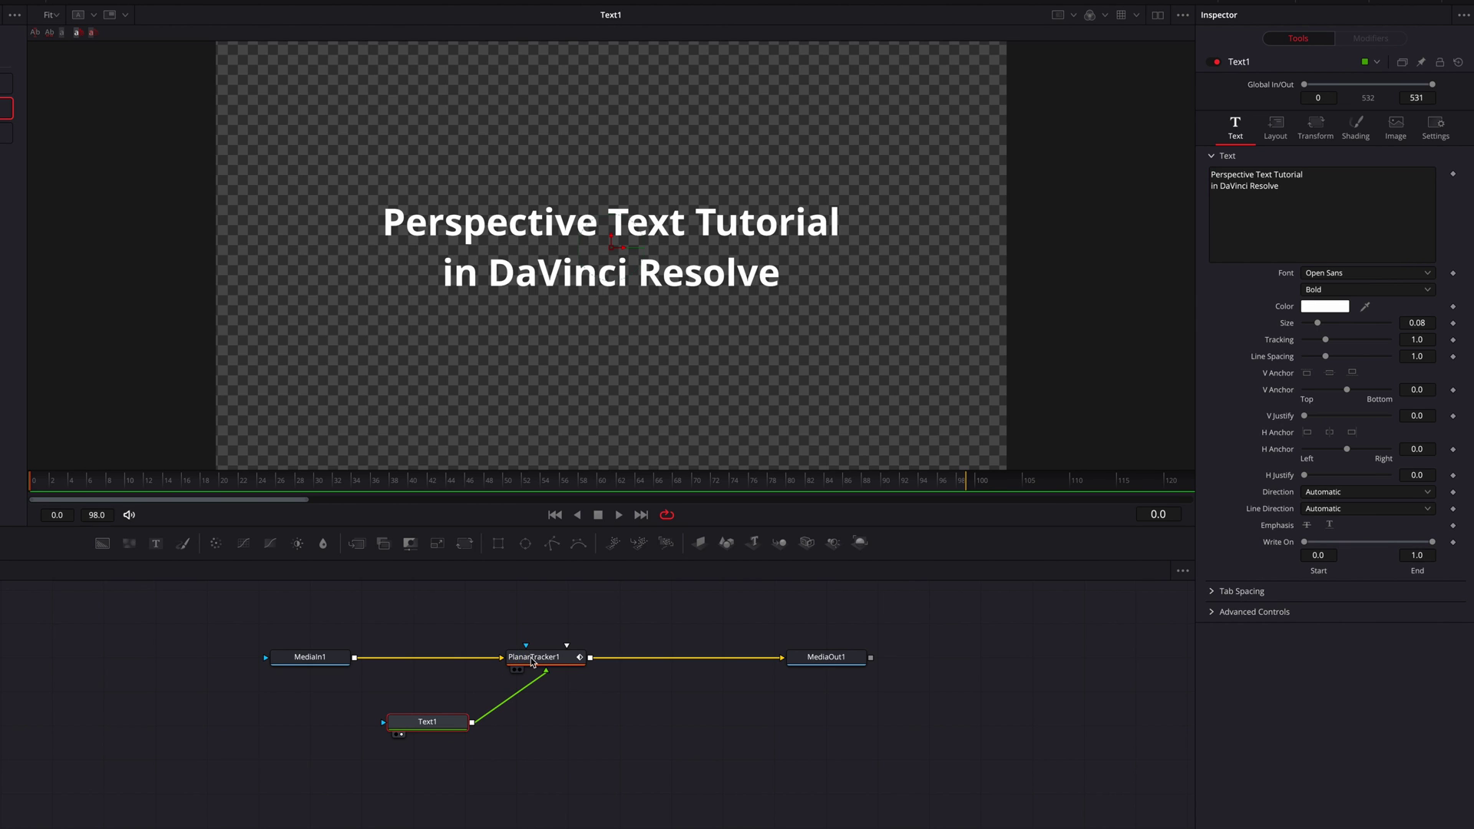
pyautogui.click(556, 660)
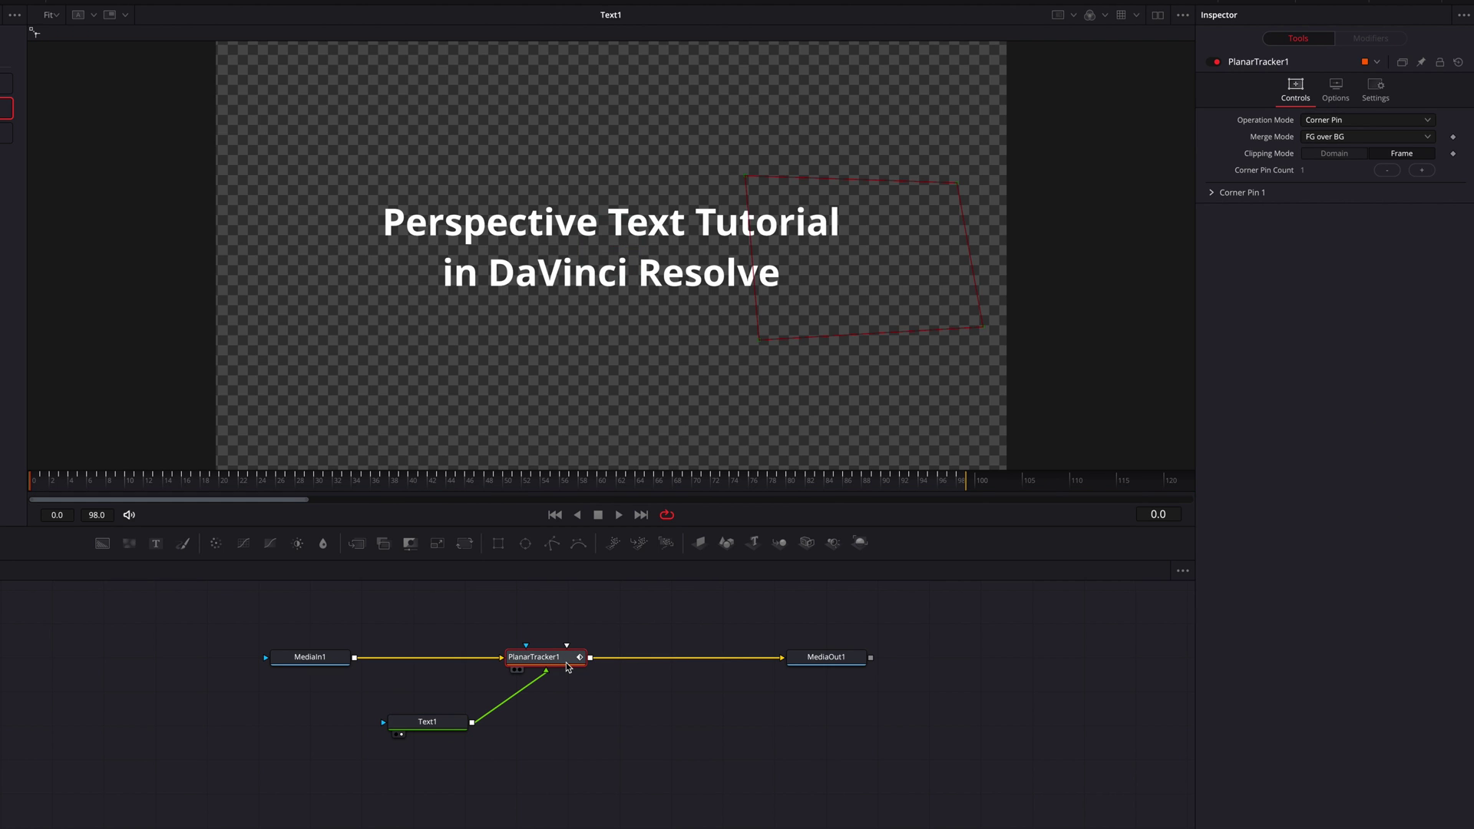
pyautogui.press('1')
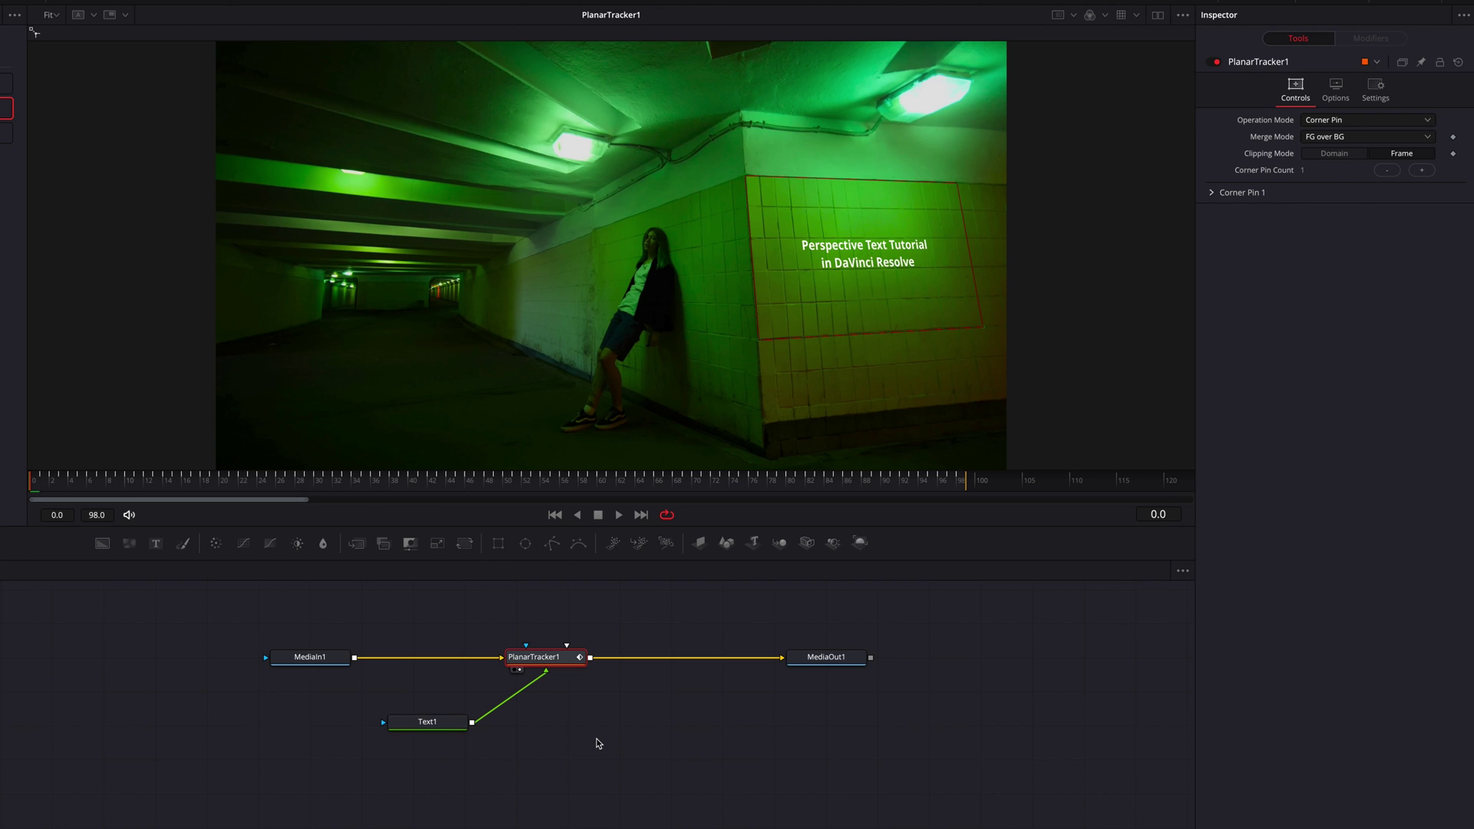
# Play back the text pinned to the right wall and return the playhead to frame 0.
pyautogui.press('space')
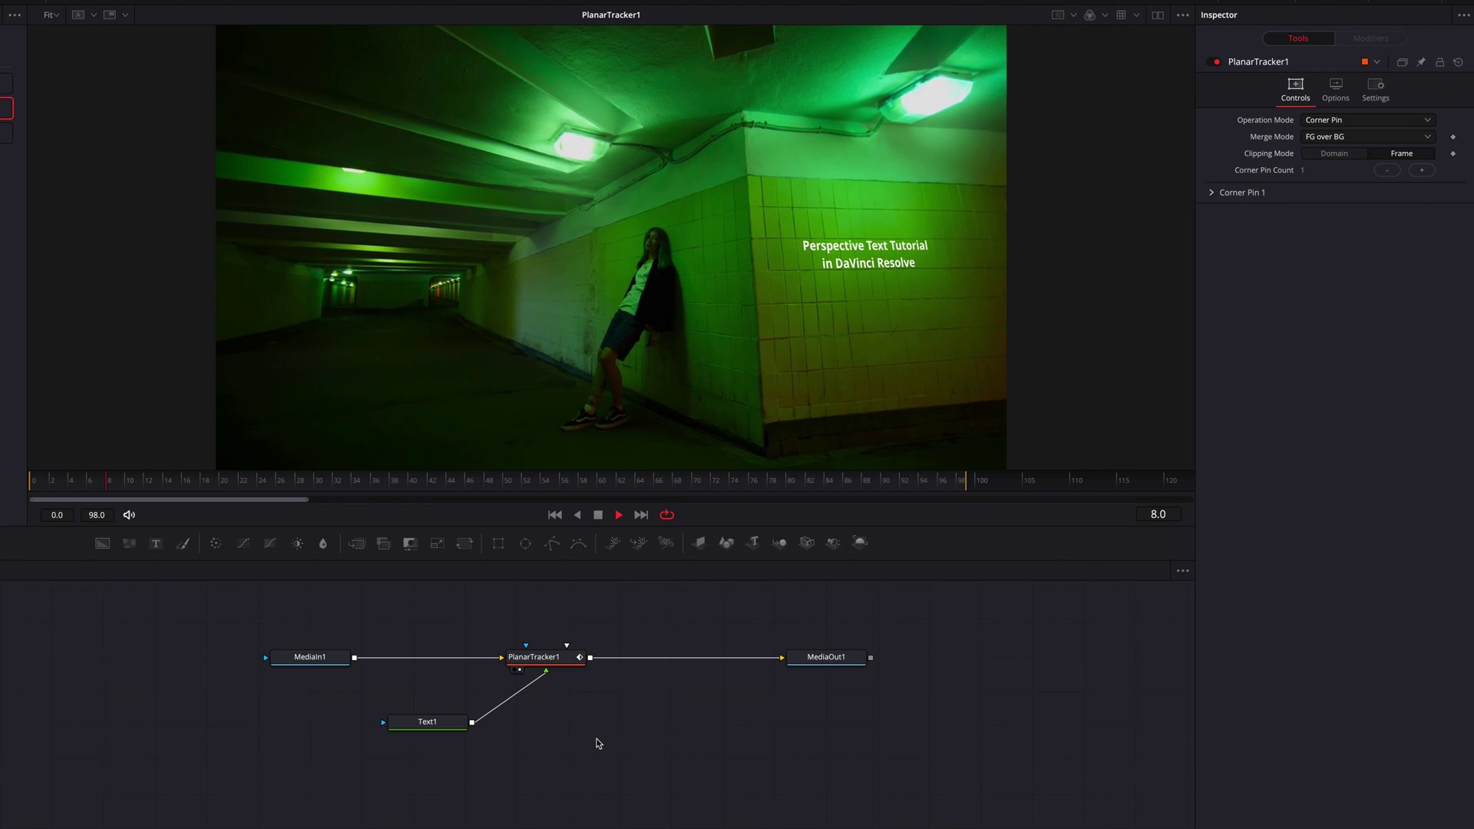
pyautogui.press('space')
pyautogui.click(31, 480)
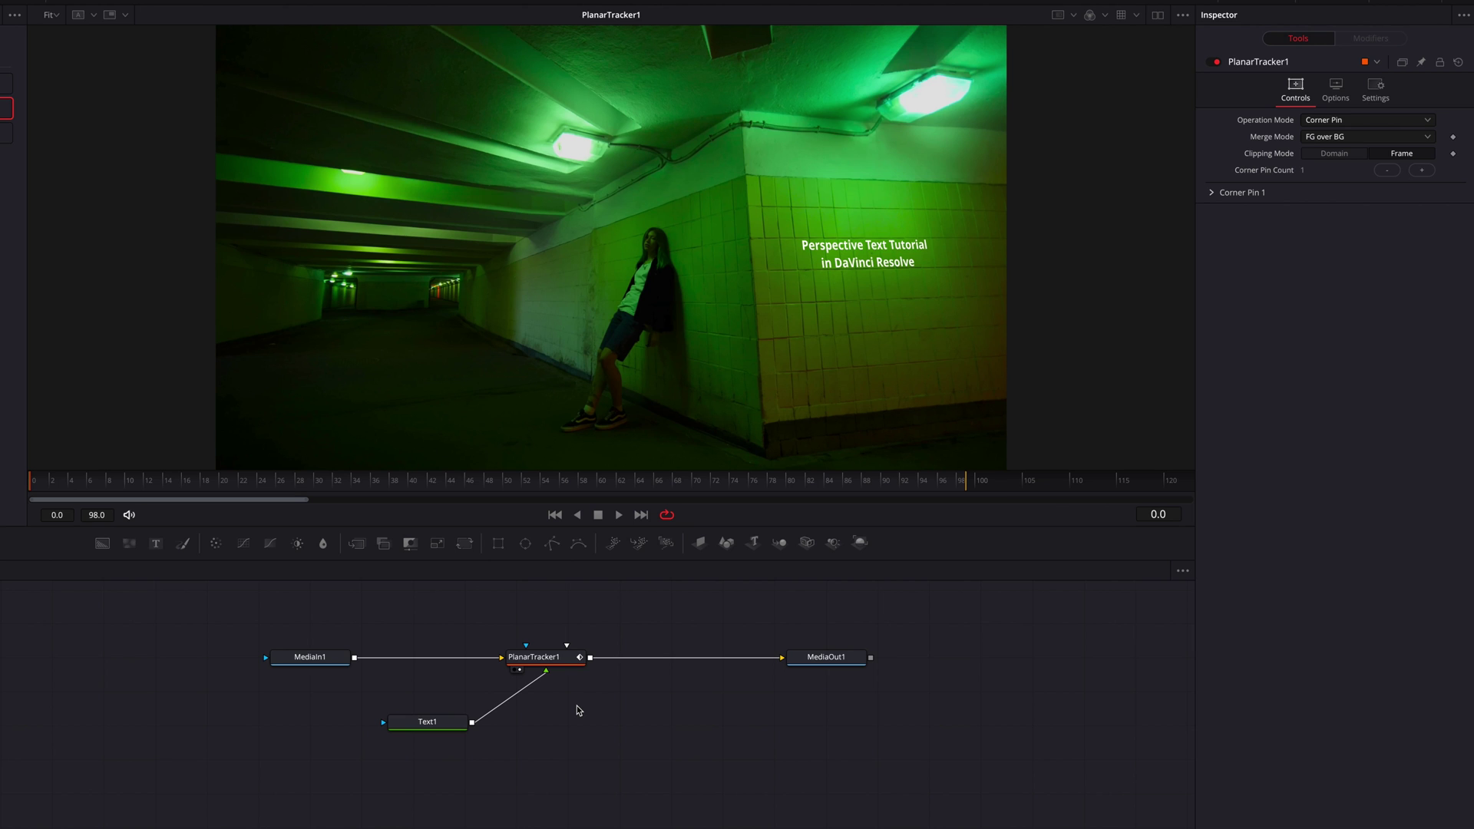
# Add a second corner pin to PlanarTracker1 and place its top-left and bottom-left corners at the left wall's far end.
pyautogui.moveTo(456, 725); pyautogui.dragTo(406, 725)
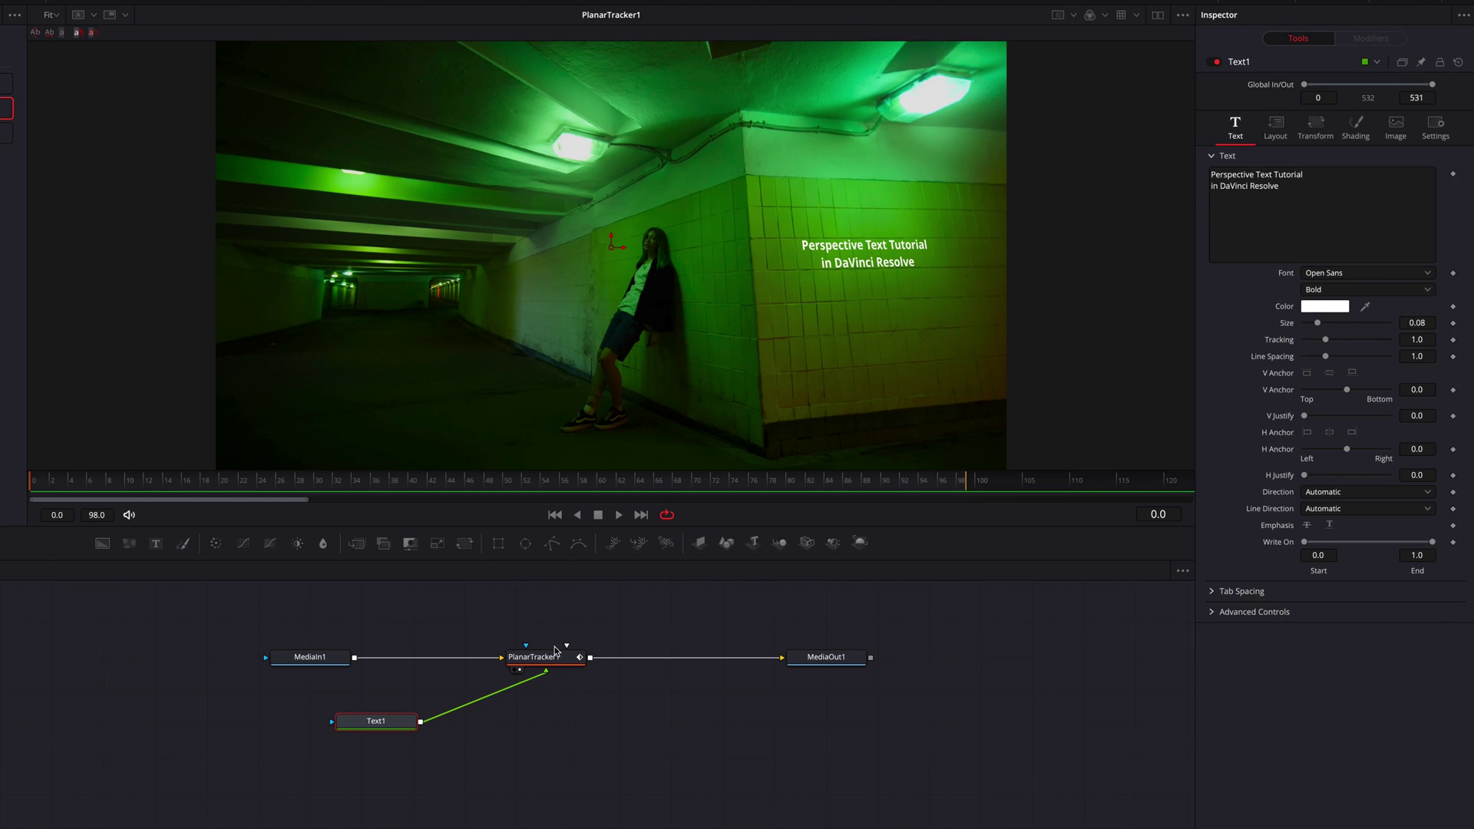
pyautogui.click(554, 649)
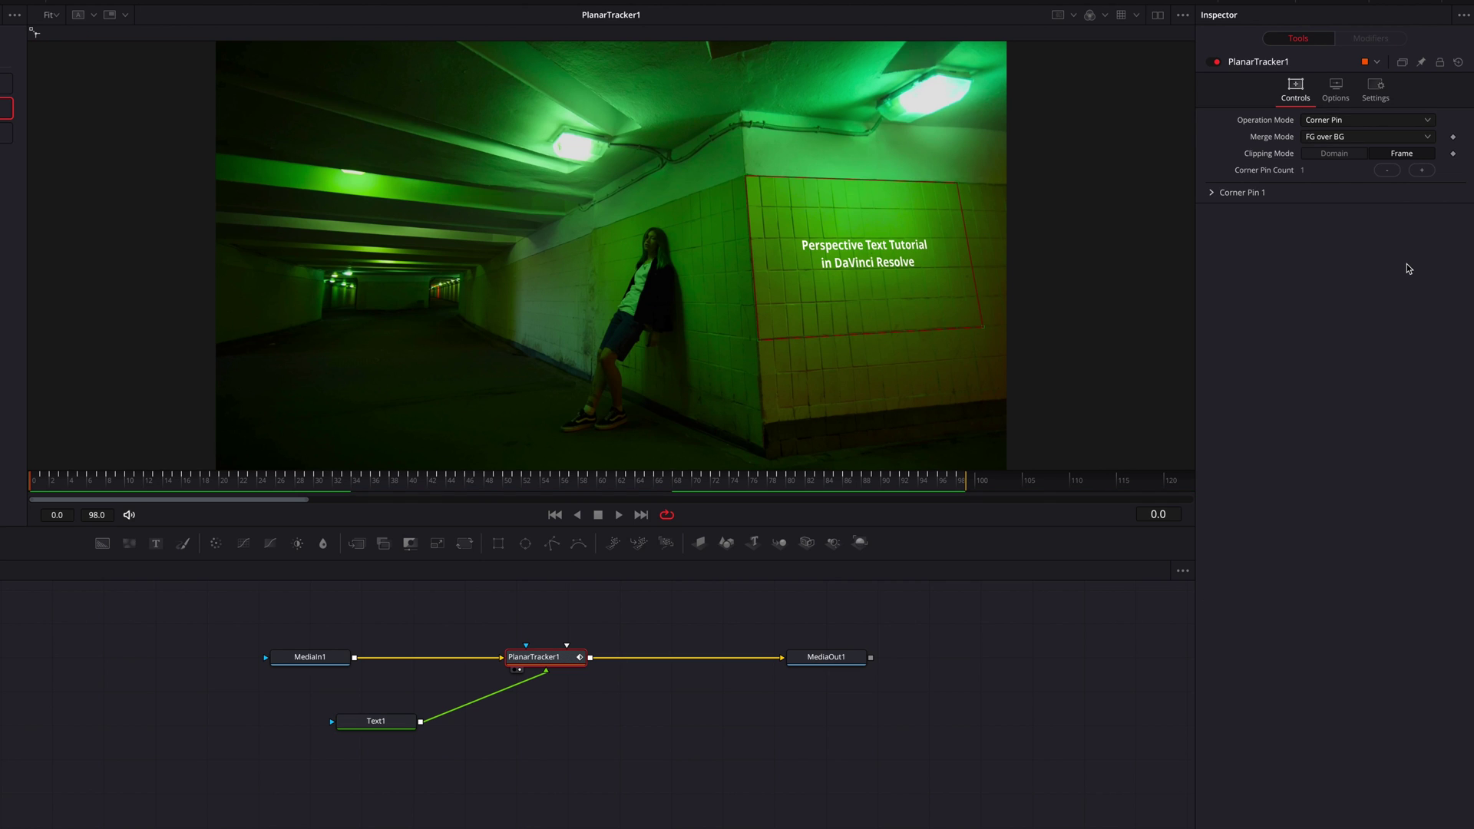
pyautogui.click(1211, 193)
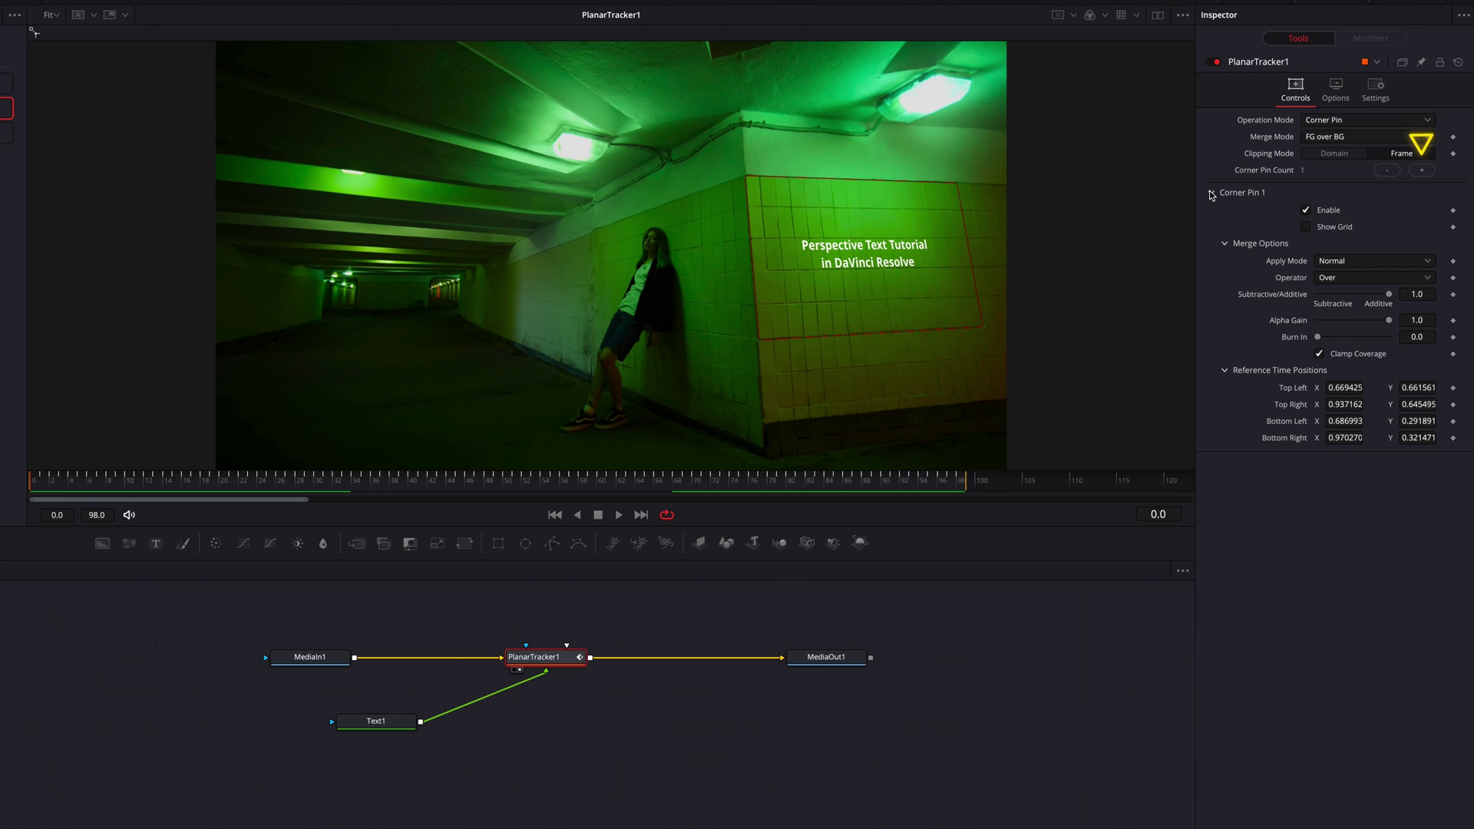
pyautogui.click(1422, 171)
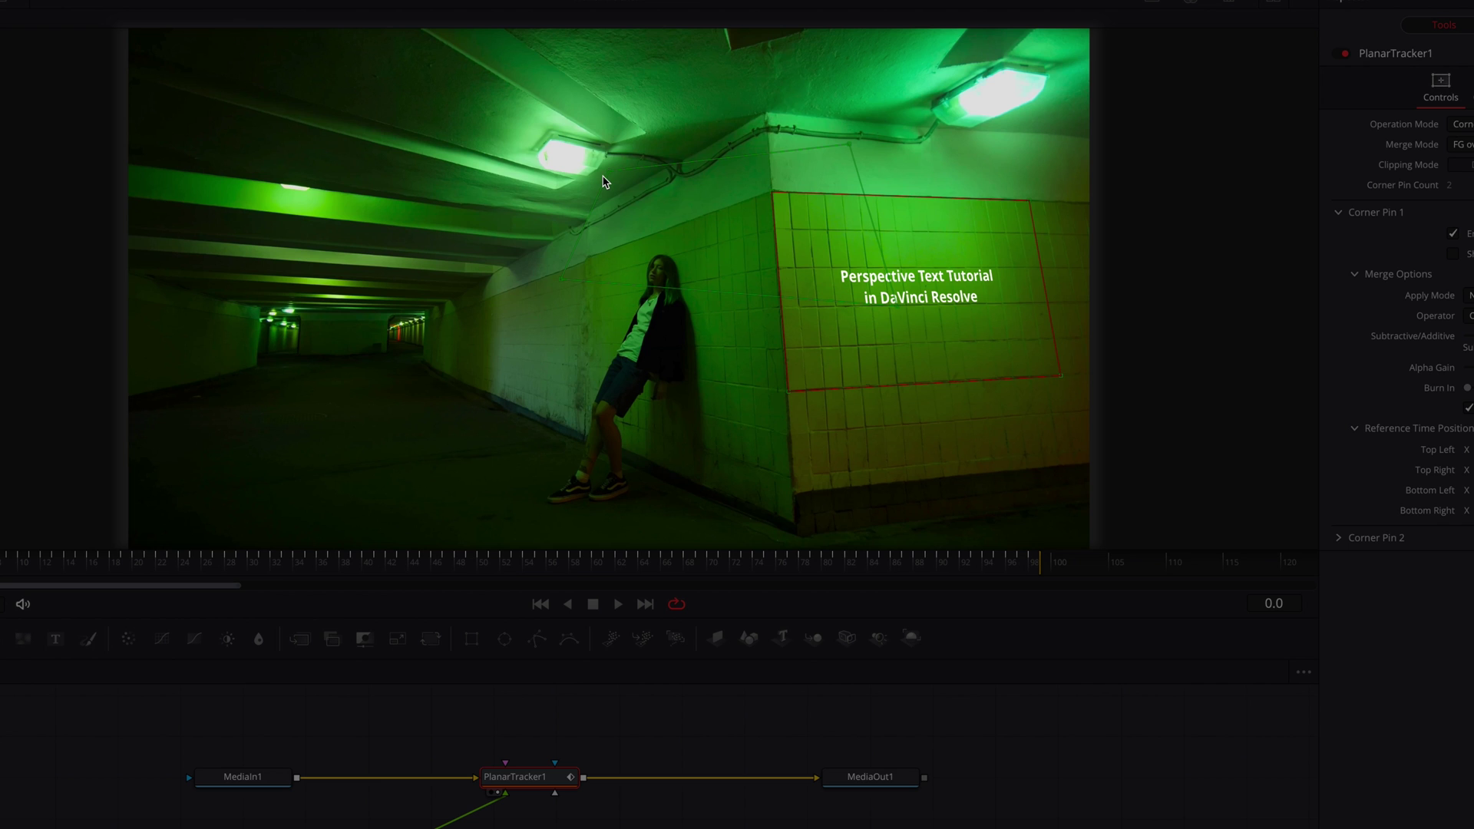
pyautogui.moveTo(604, 171); pyautogui.dragTo(591, 253)
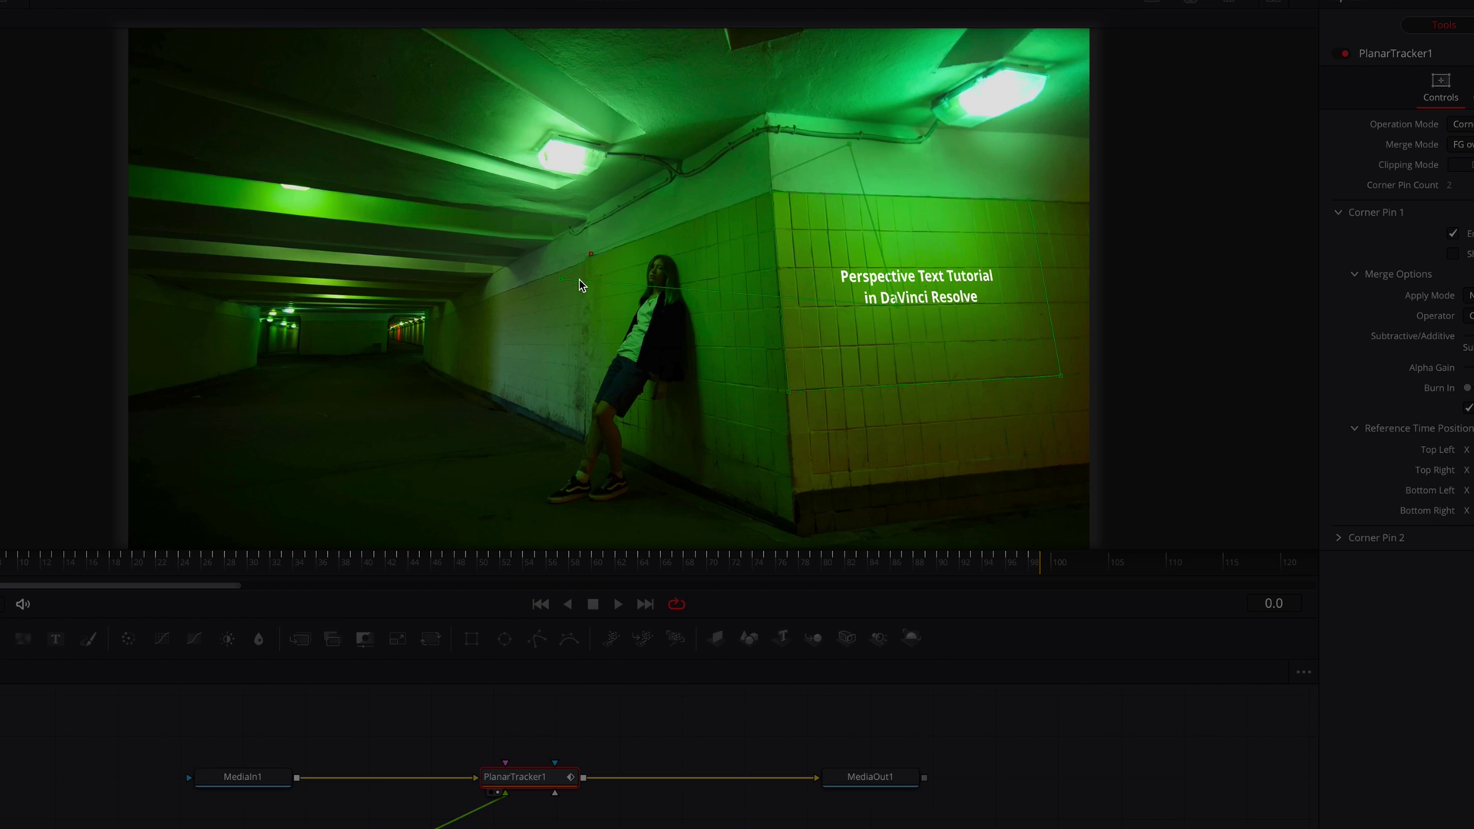
pyautogui.click(548, 361)
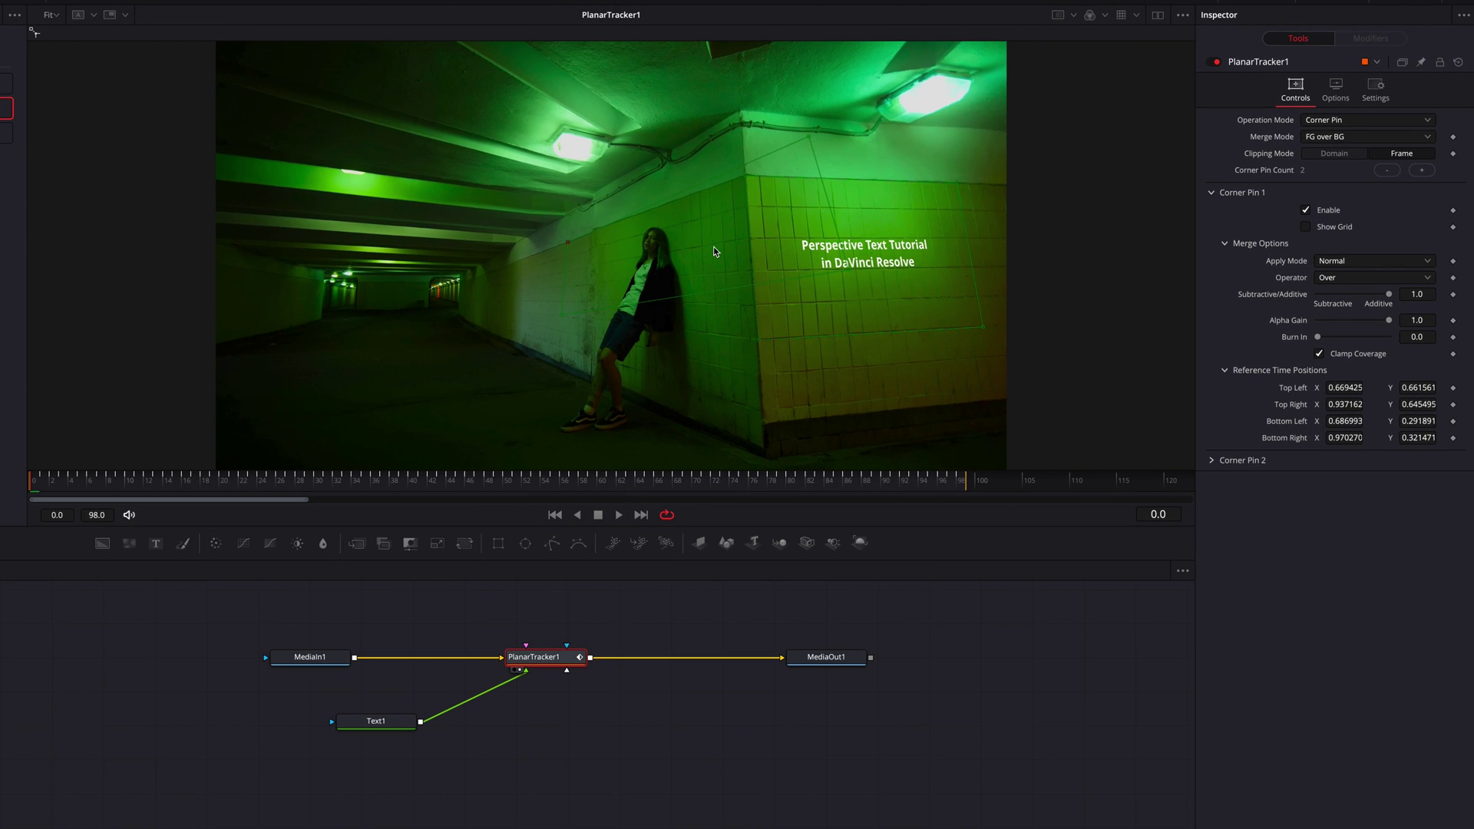
# Copy Corner Pin 1's top-left position to Corner Pin 2's top-right corner, X 0.669425 and Y 0.661561.
pyautogui.click(1211, 461)
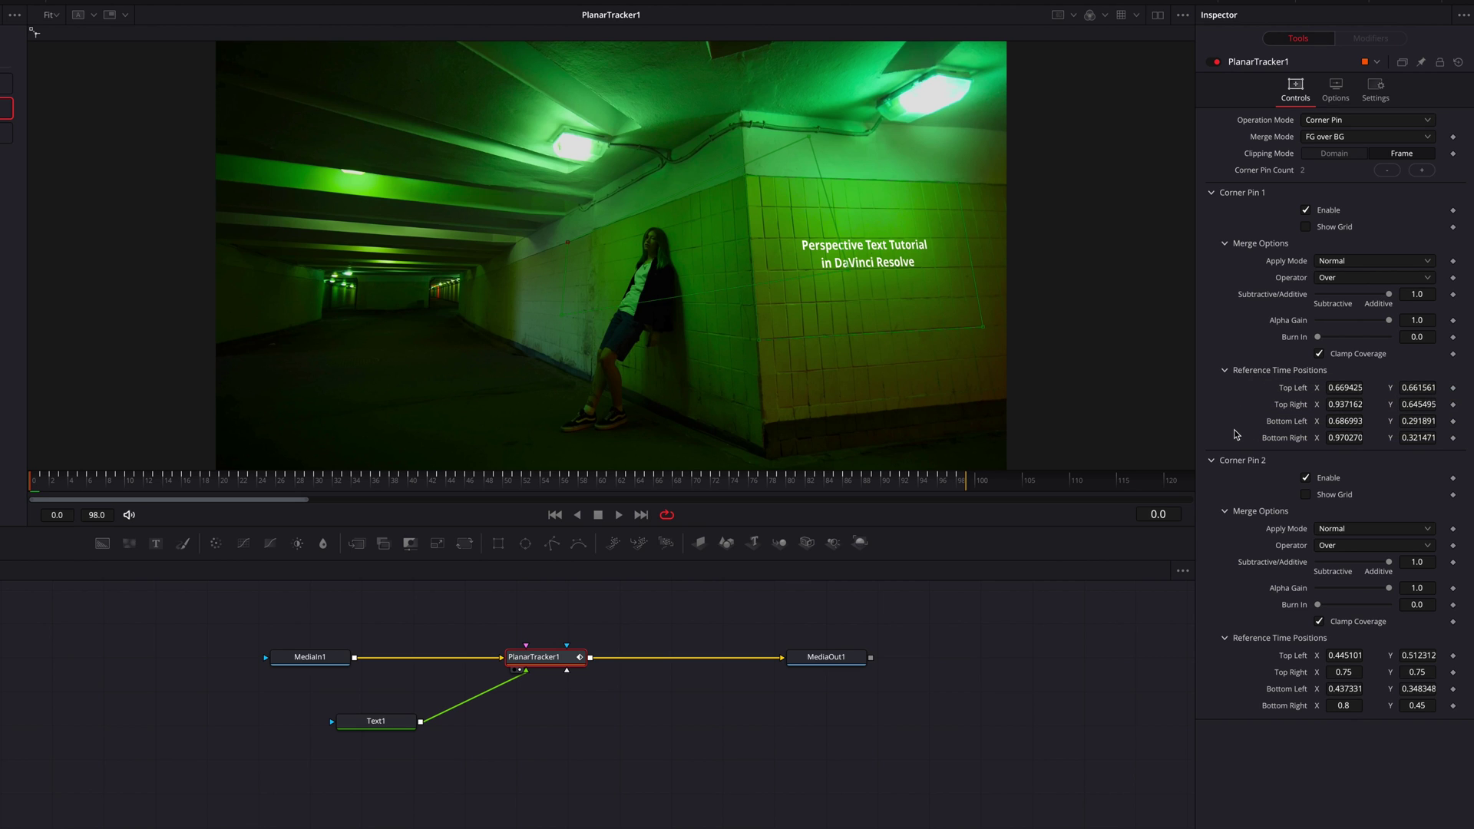
pyautogui.click(1353, 388)
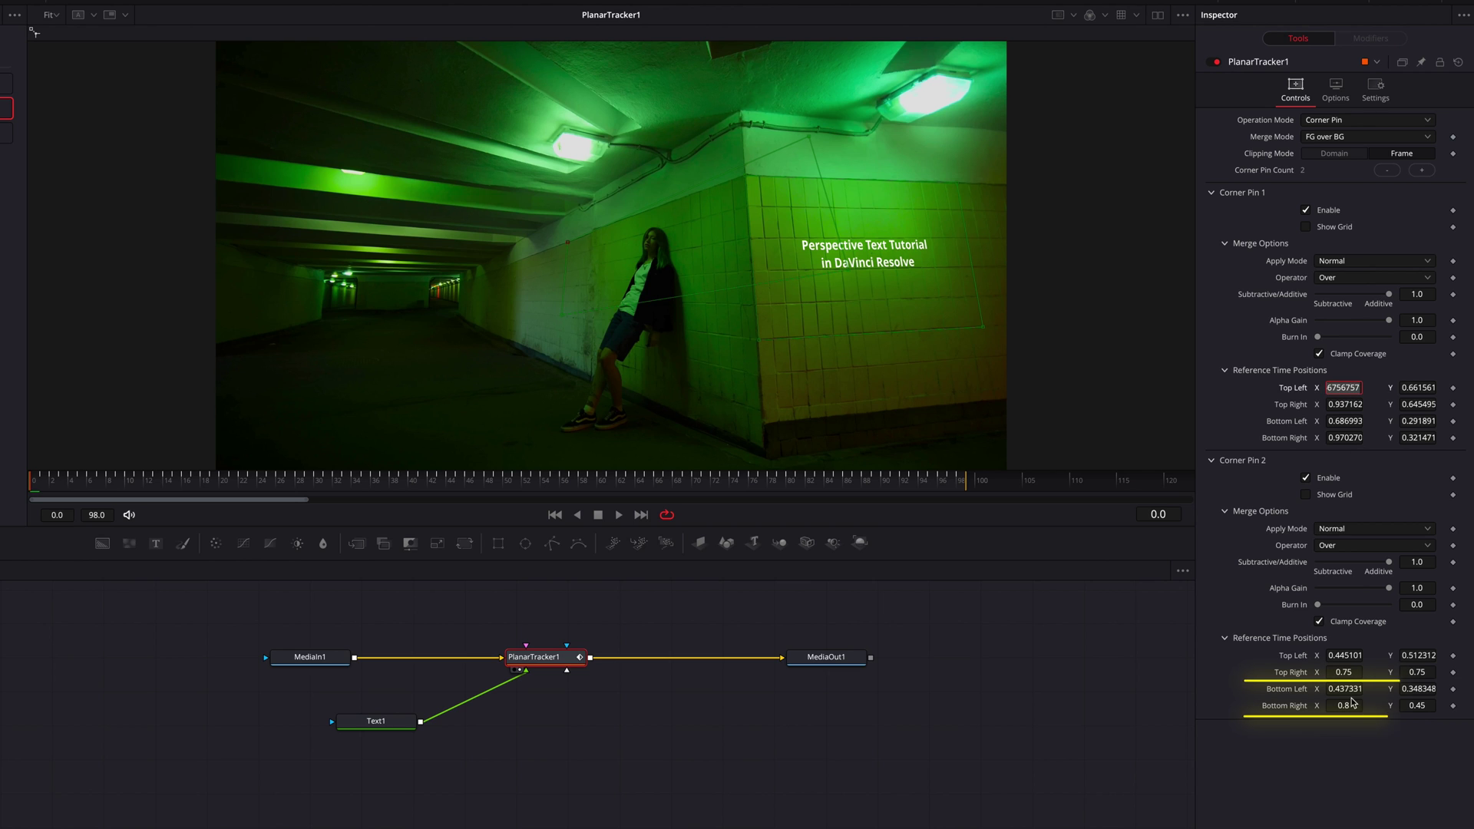
pyautogui.doubleClick(1346, 674)
pyautogui.hotkey('ctrl', 'v')
pyautogui.doubleClick(1406, 390)
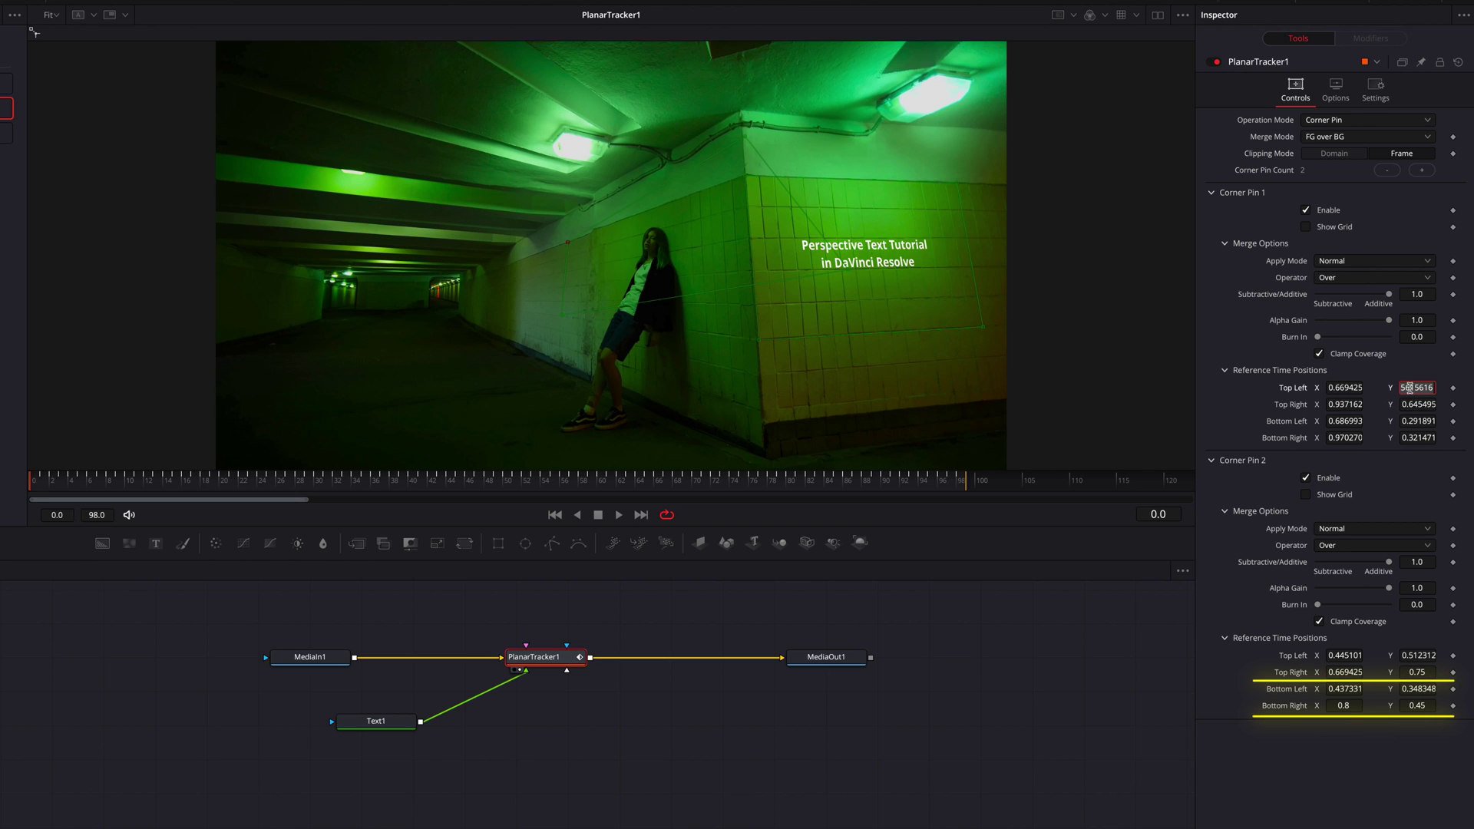
pyautogui.click(1423, 673)
pyautogui.doubleClick(1422, 674)
pyautogui.write('0.661561')
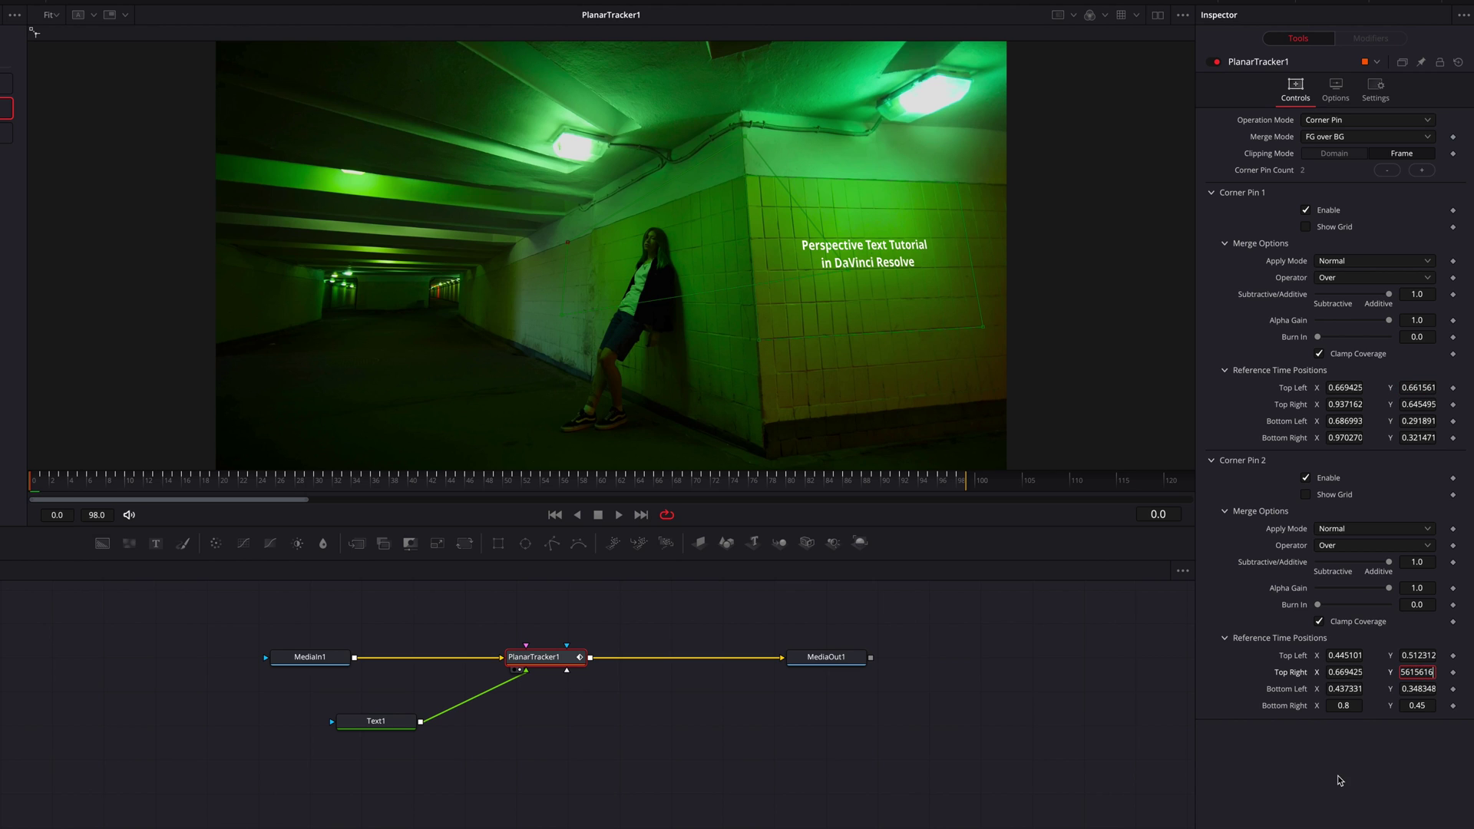
pyautogui.click(1338, 775)
# Copy Corner Pin 1's bottom-left position to Corner Pin 2's bottom-right corner, X 0.686993 and Y 0.291891.
pyautogui.doubleClick(1351, 420)
pyautogui.moveTo(1344, 702); pyautogui.dragTo(1344, 704)
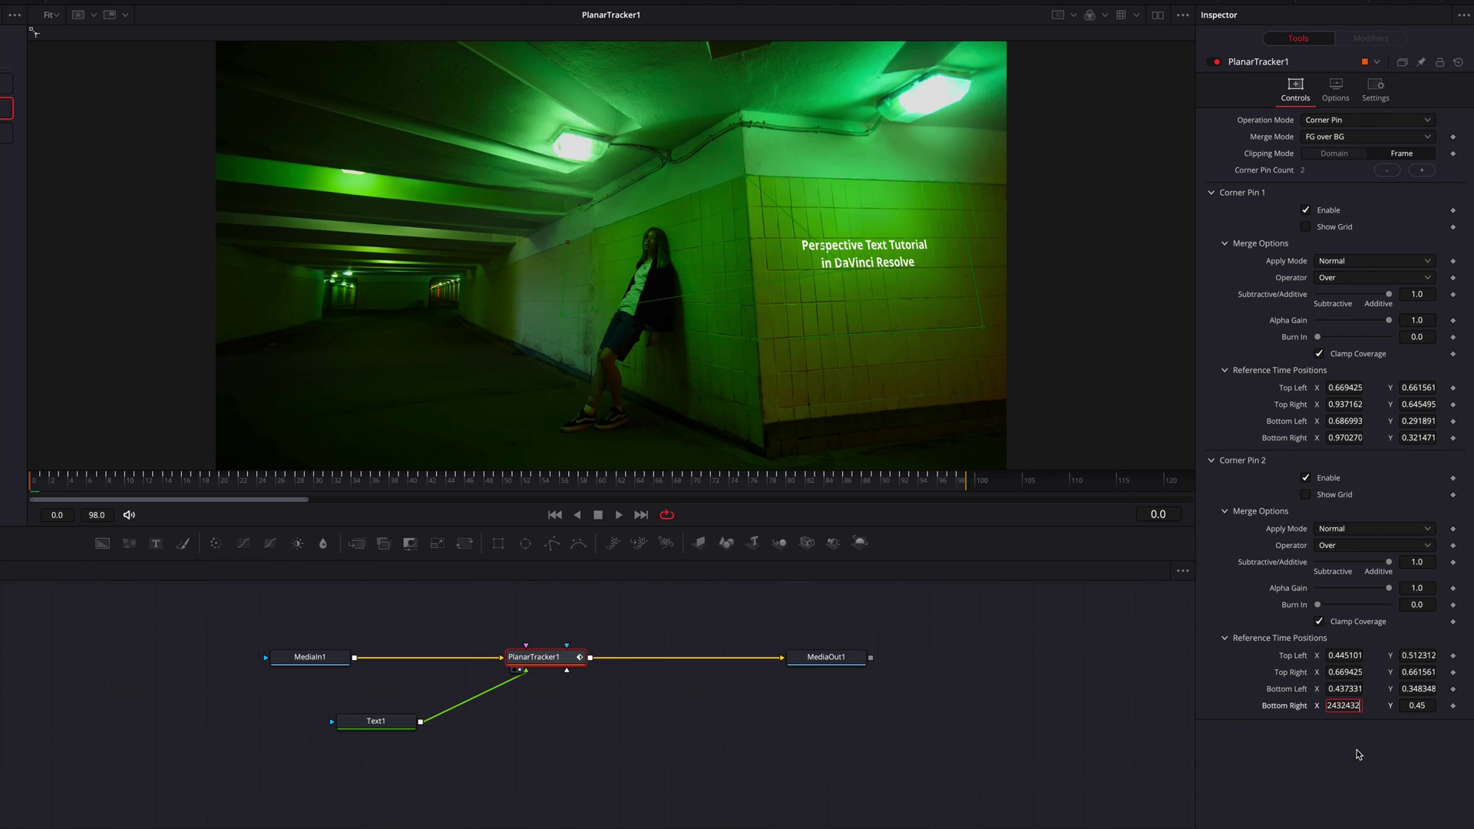
pyautogui.click(1423, 422)
pyautogui.moveTo(1423, 422); pyautogui.dragTo(1418, 704)
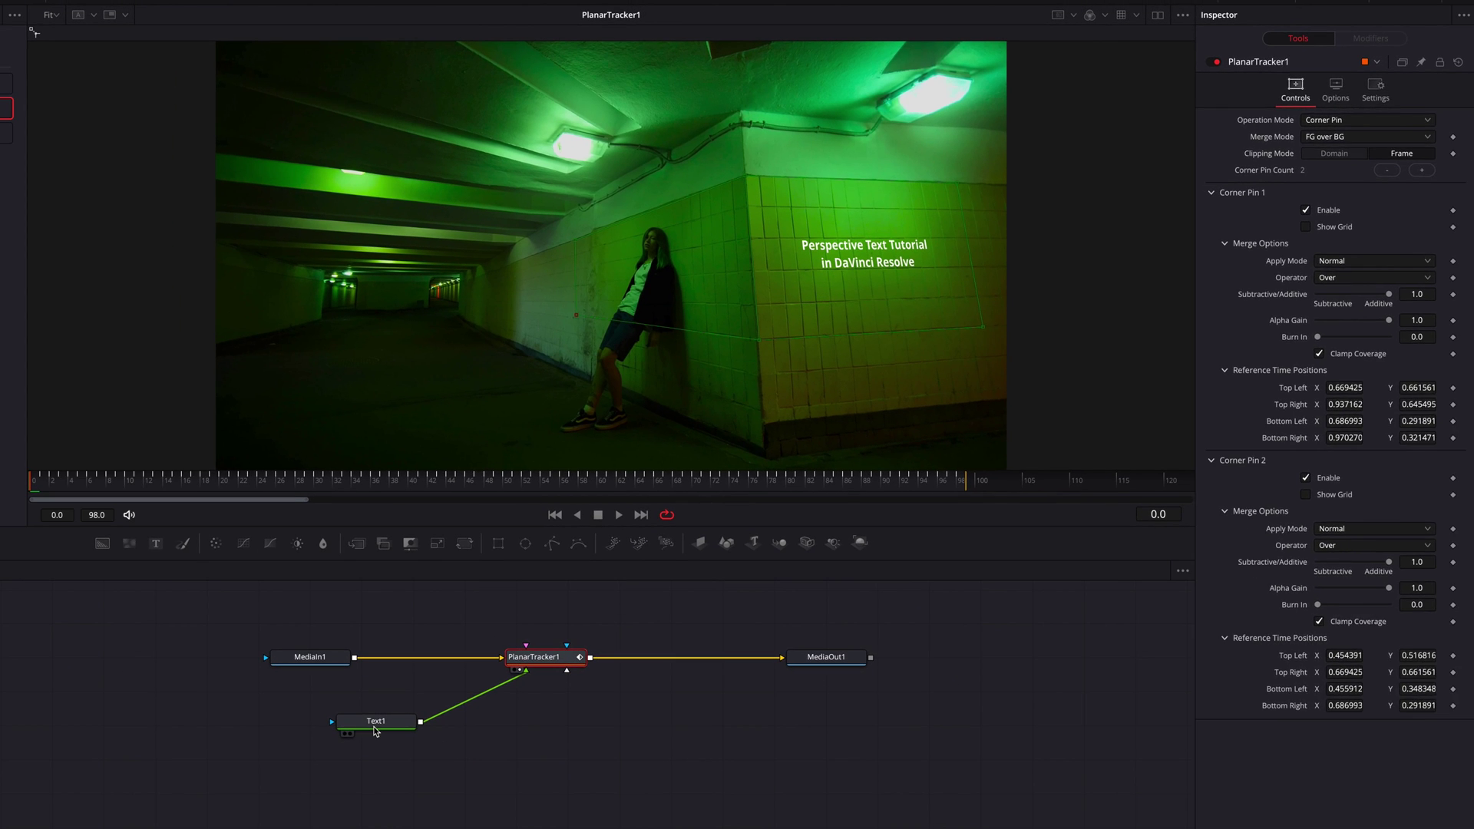
# Try shifting Text1's layout center horizontally to X 0.046, and reset it to the default.
pyautogui.click(372, 726)
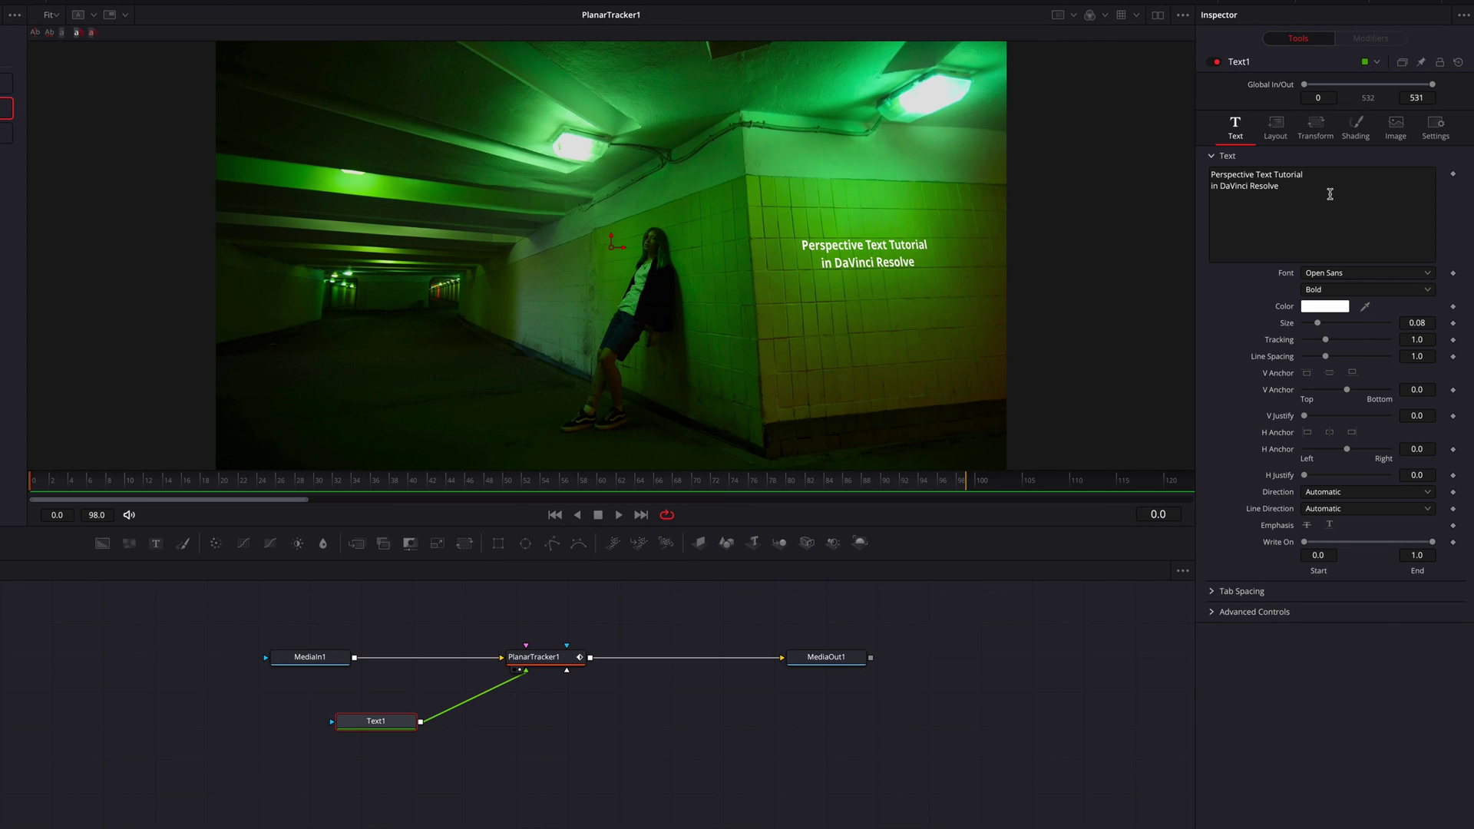
pyautogui.click(1281, 136)
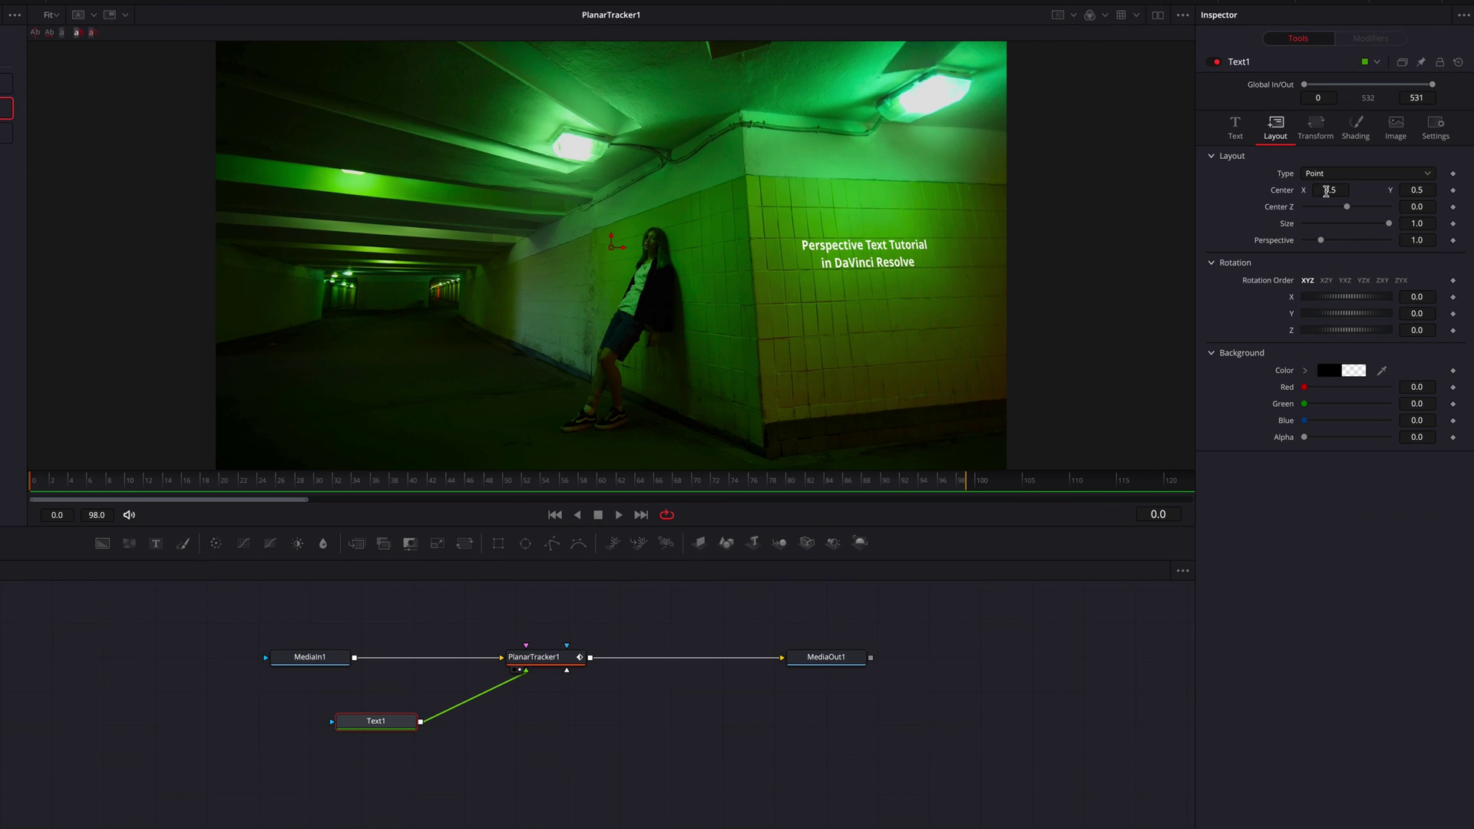
pyautogui.moveTo(1329, 191); pyautogui.dragTo(1241, 190)
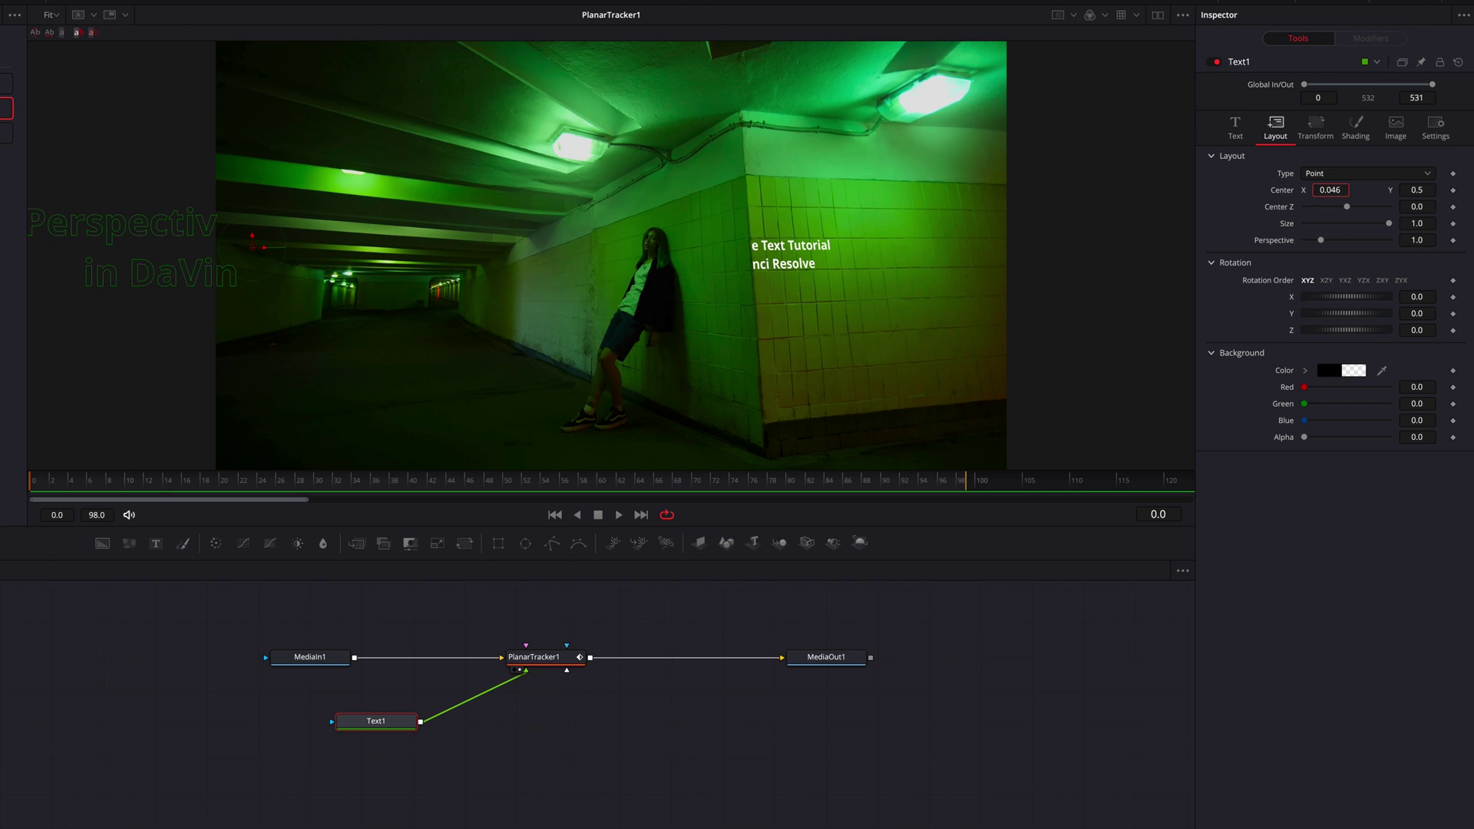
pyautogui.doubleClick(1289, 193)
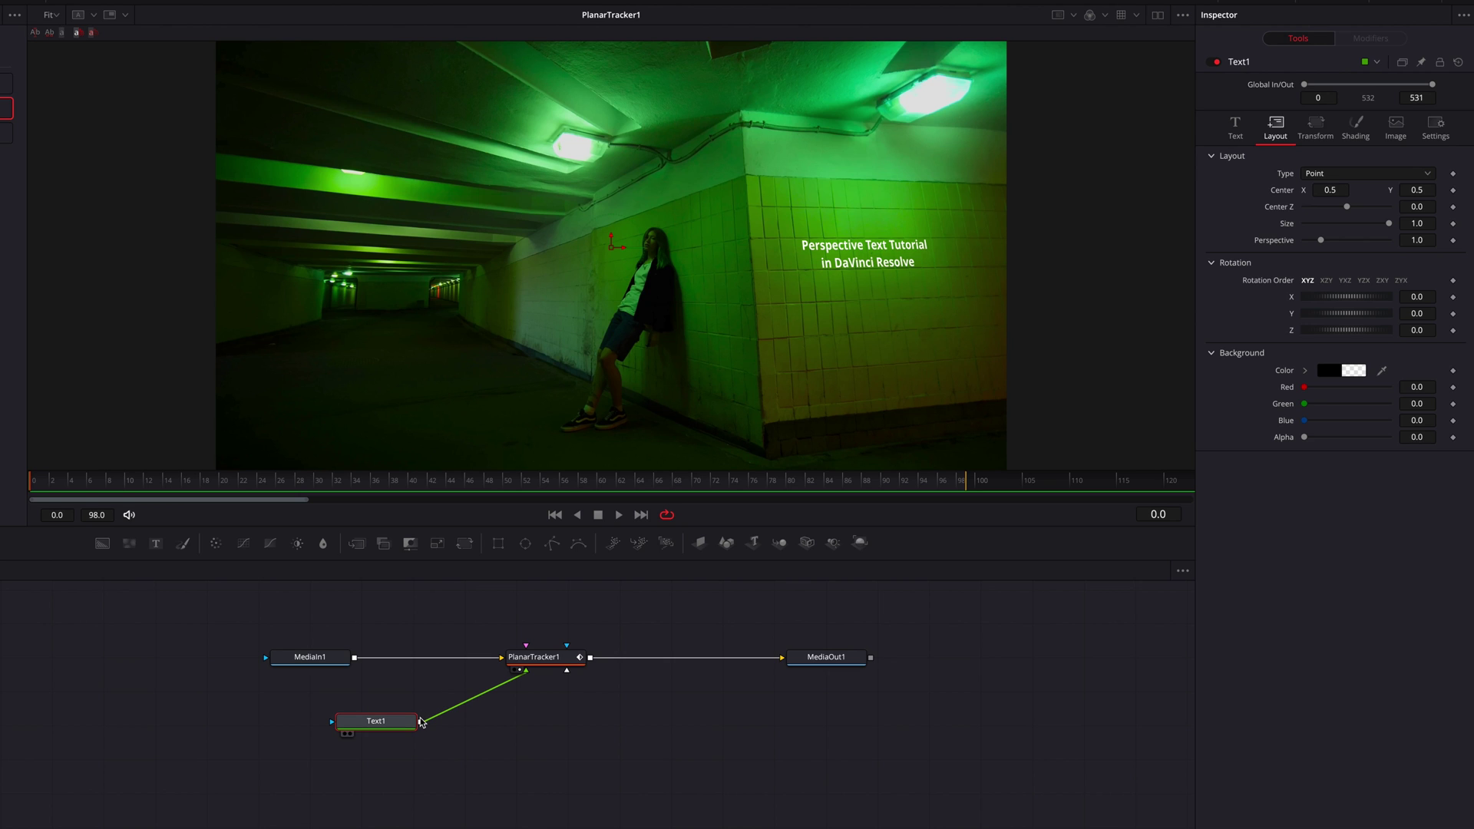
# Connect Text1 to PlanarTracker1's second corner pin input as well, and insert a Transform node between Text1 and the first corner pin input.
pyautogui.moveTo(421, 721); pyautogui.dragTo(527, 648)
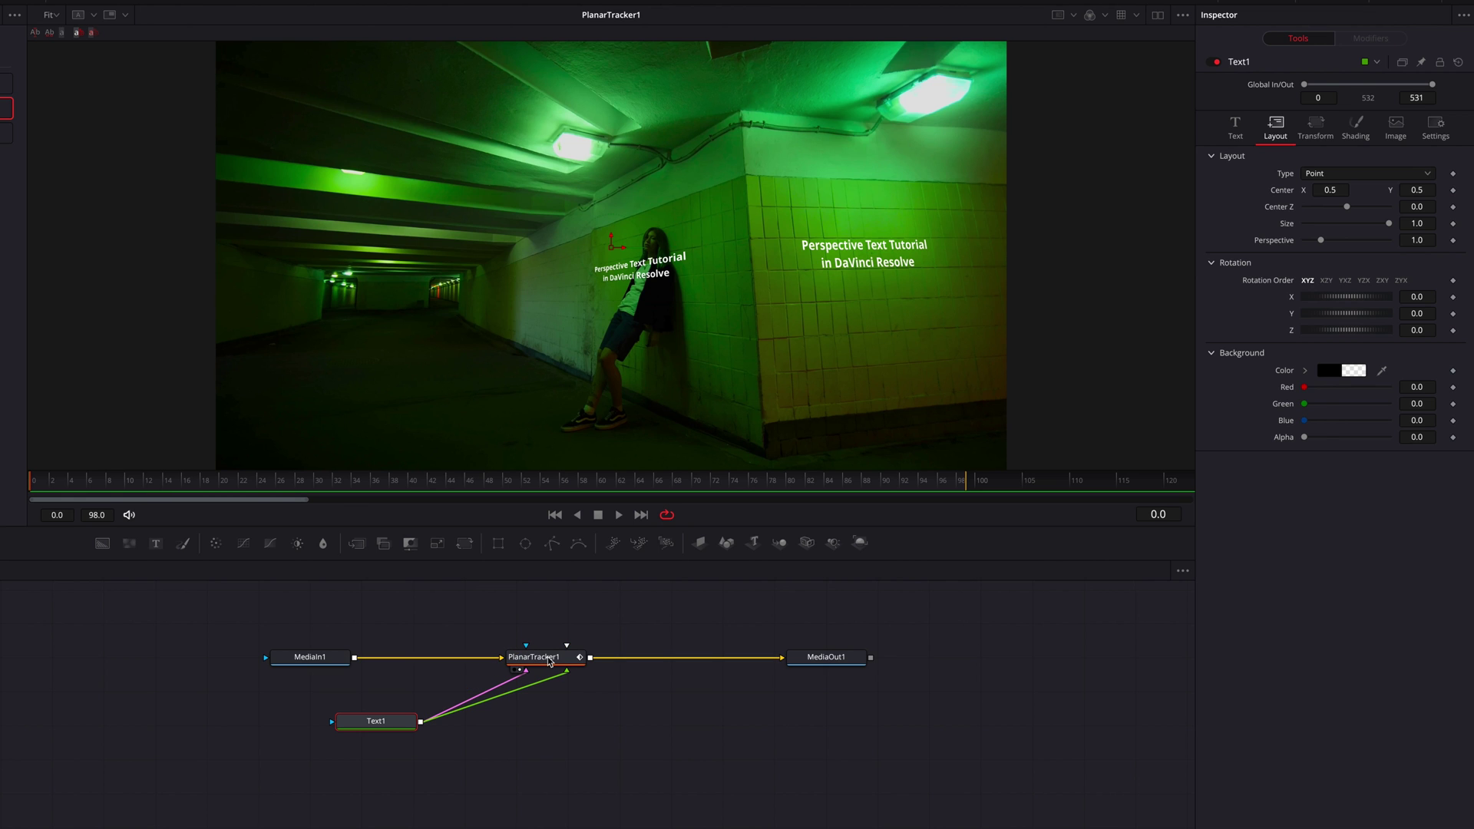
pyautogui.click(549, 661)
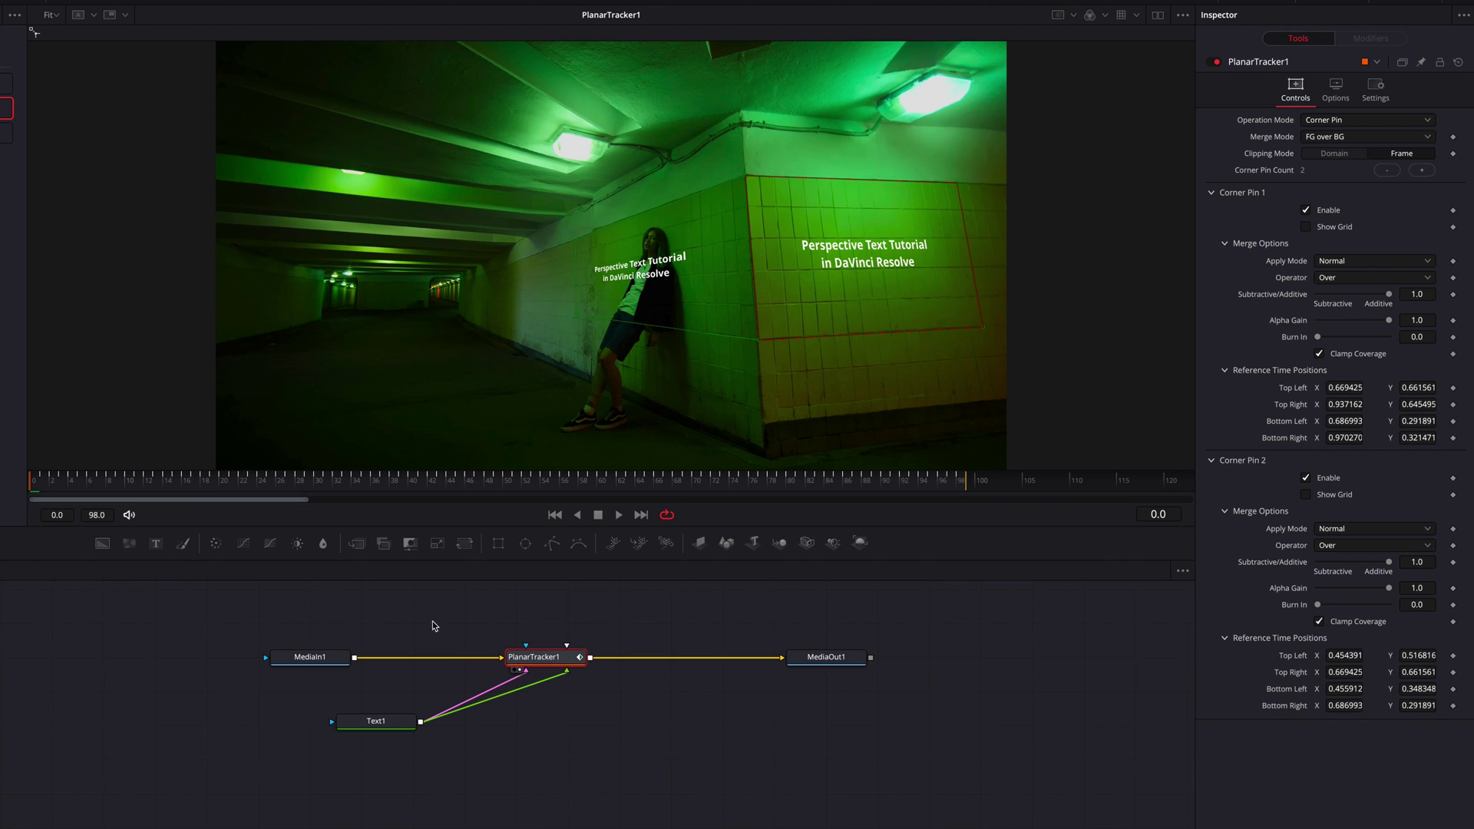
pyautogui.moveTo(465, 543); pyautogui.dragTo(567, 724)
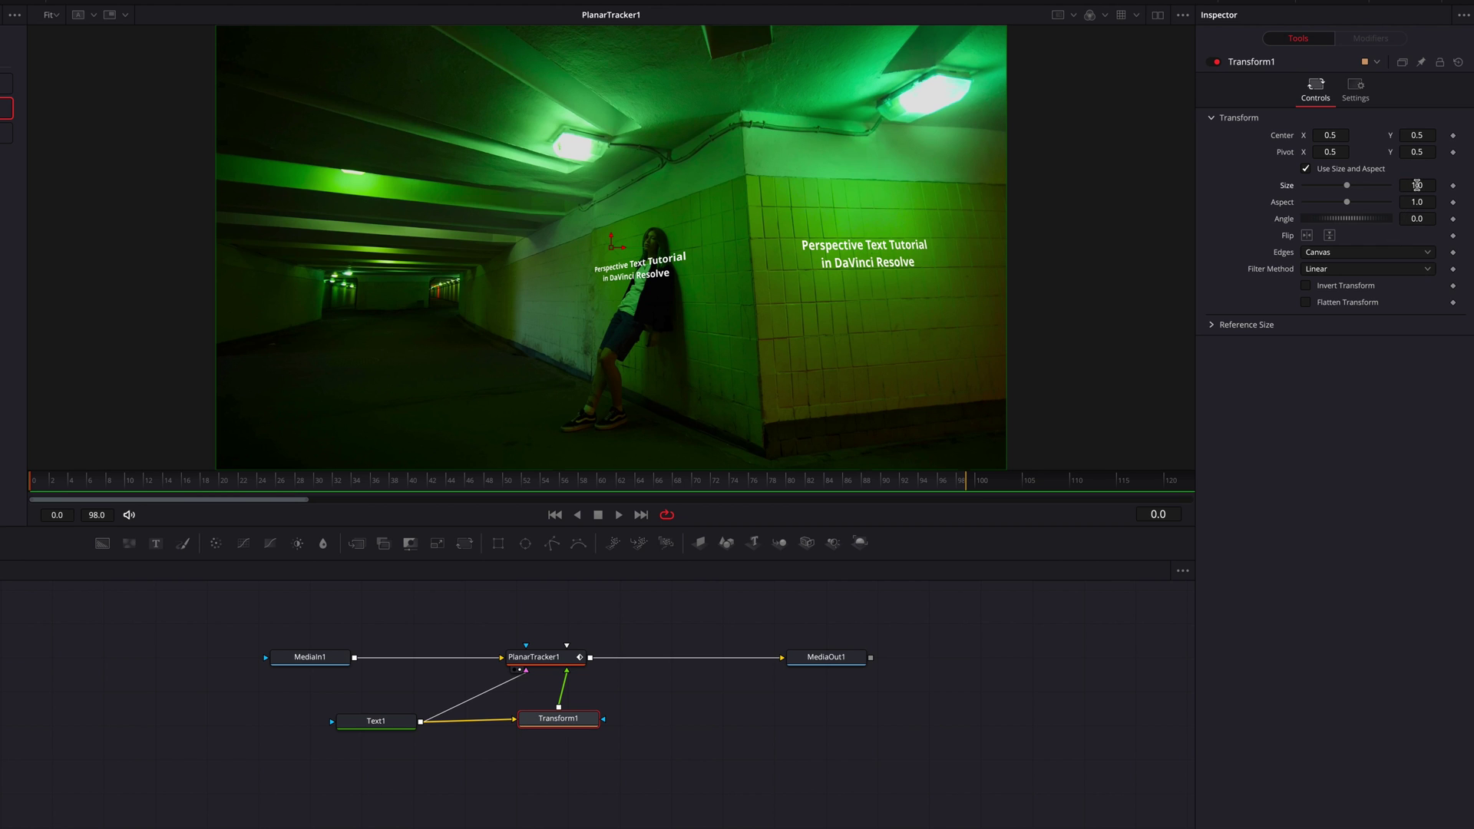
# Set Transform1's size to 3.128 and its center X to 0.057 to enlarge and shift the right wall's text.
pyautogui.moveTo(1416, 185); pyautogui.dragTo(1473, 185)
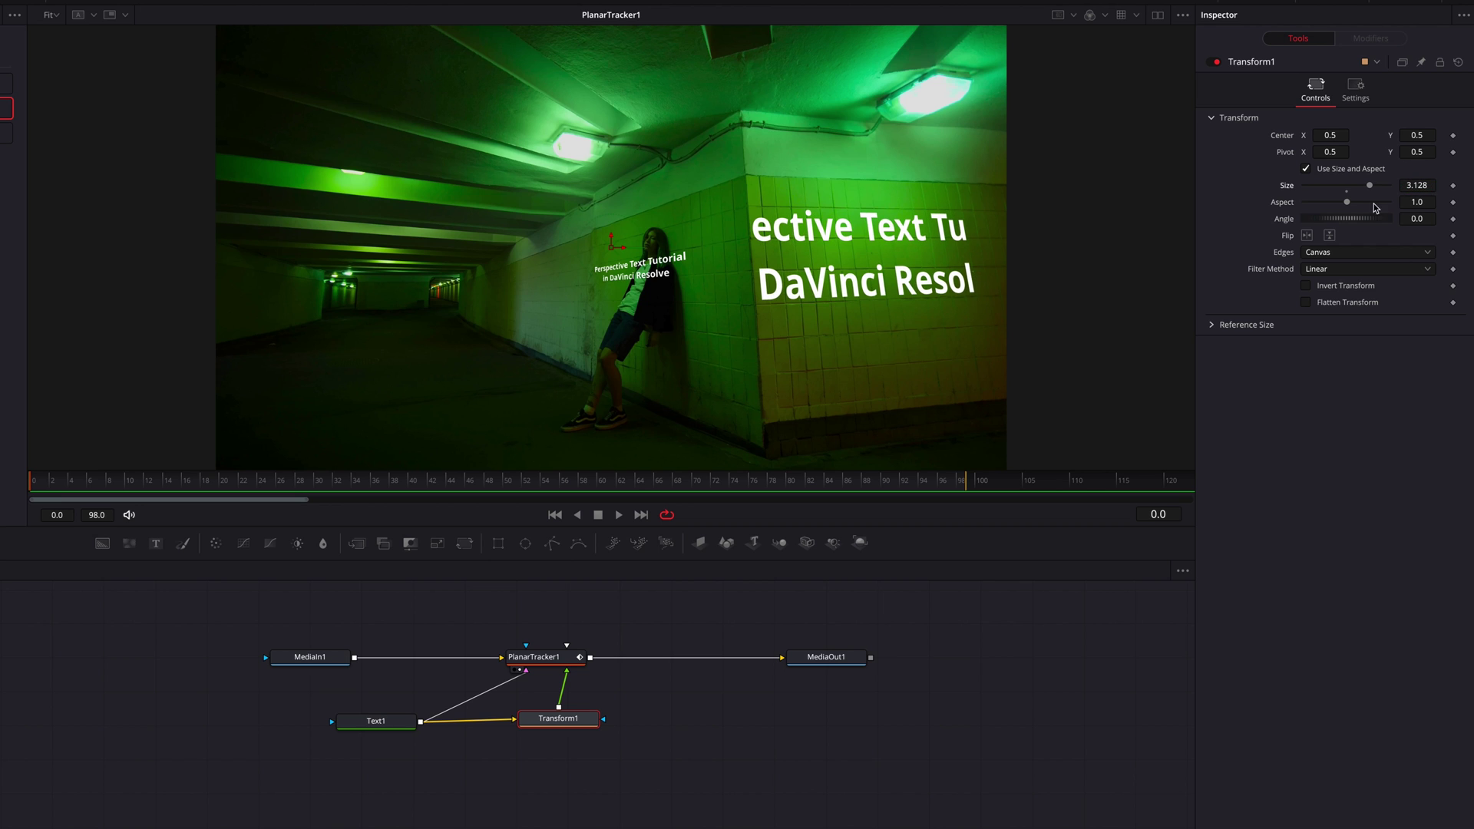
pyautogui.moveTo(1338, 135); pyautogui.dragTo(1267, 136)
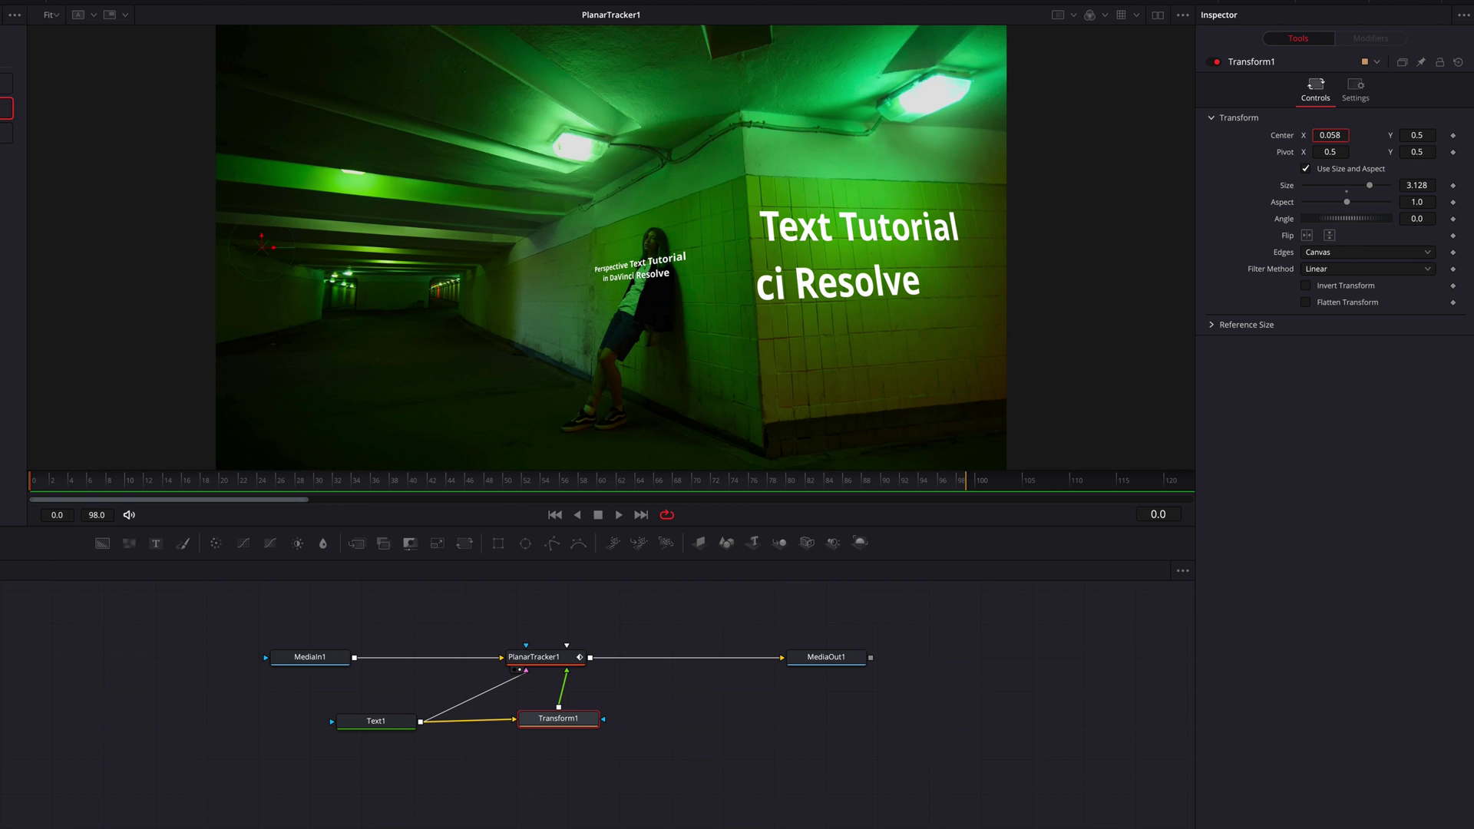
pyautogui.moveTo(1267, 135); pyautogui.dragTo(1264, 135)
# Duplicate Transform1 above PlanarTracker1 and wire the copy between Text1 and the second corner pin input.
pyautogui.moveTo(565, 722)
pyautogui.click(556, 592)
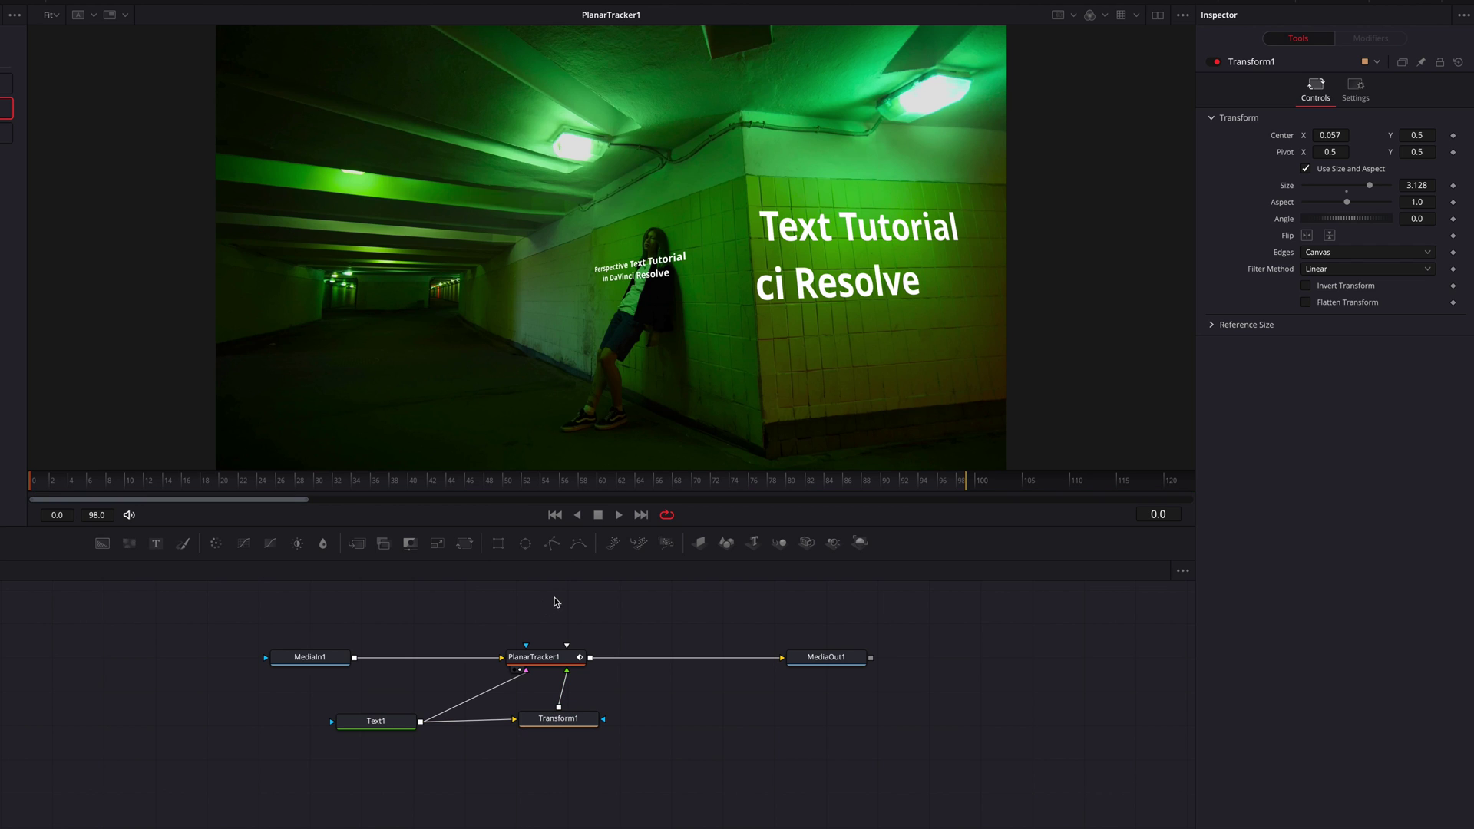
pyautogui.hotkey('ctrl', 'v')
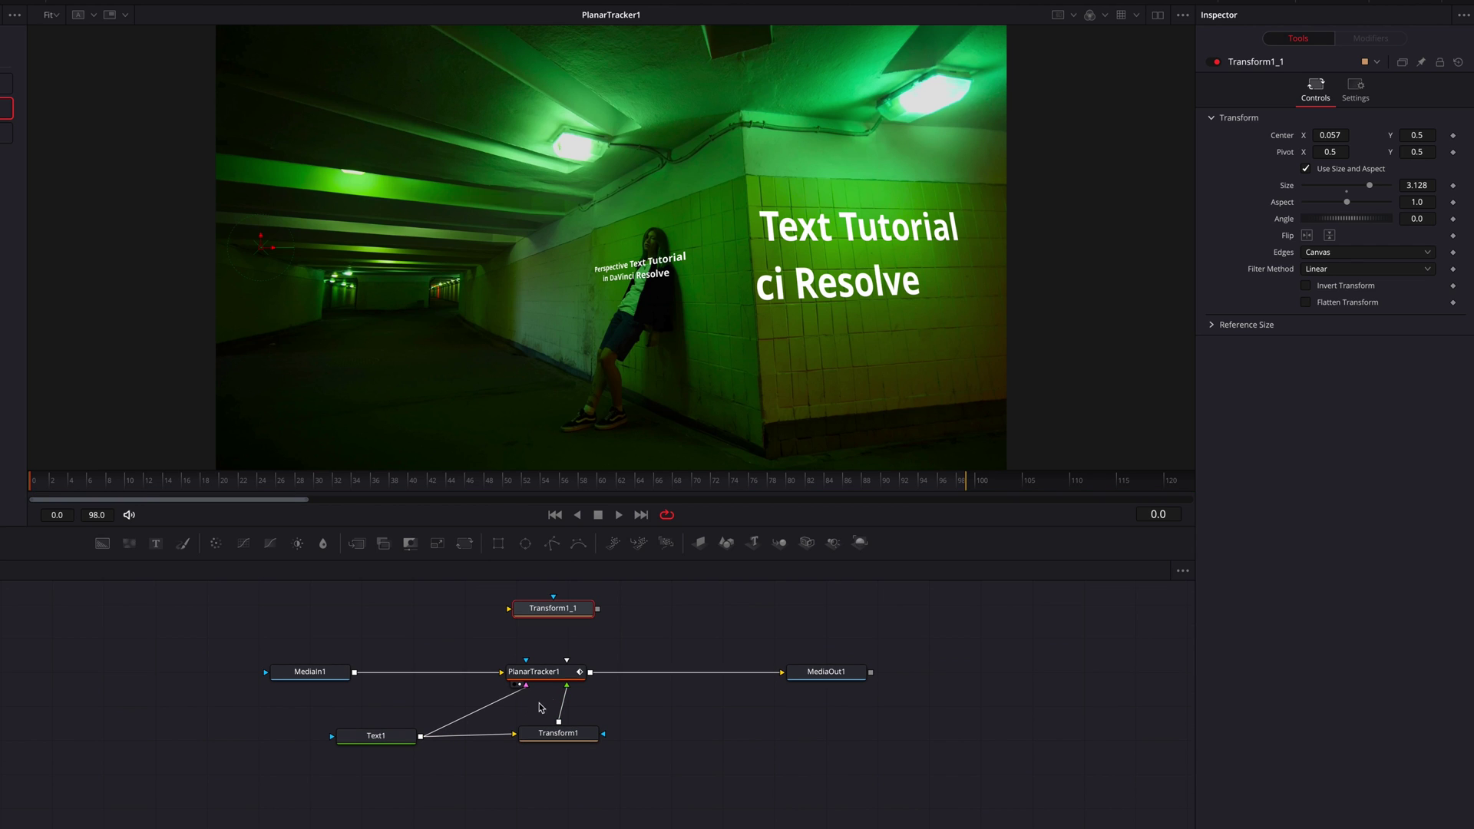
pyautogui.moveTo(527, 693)
pyautogui.mouseDown()
pyautogui.moveTo(538, 611)
pyautogui.moveTo(572, 613)
pyautogui.moveTo(526, 668)
pyautogui.mouseUp()
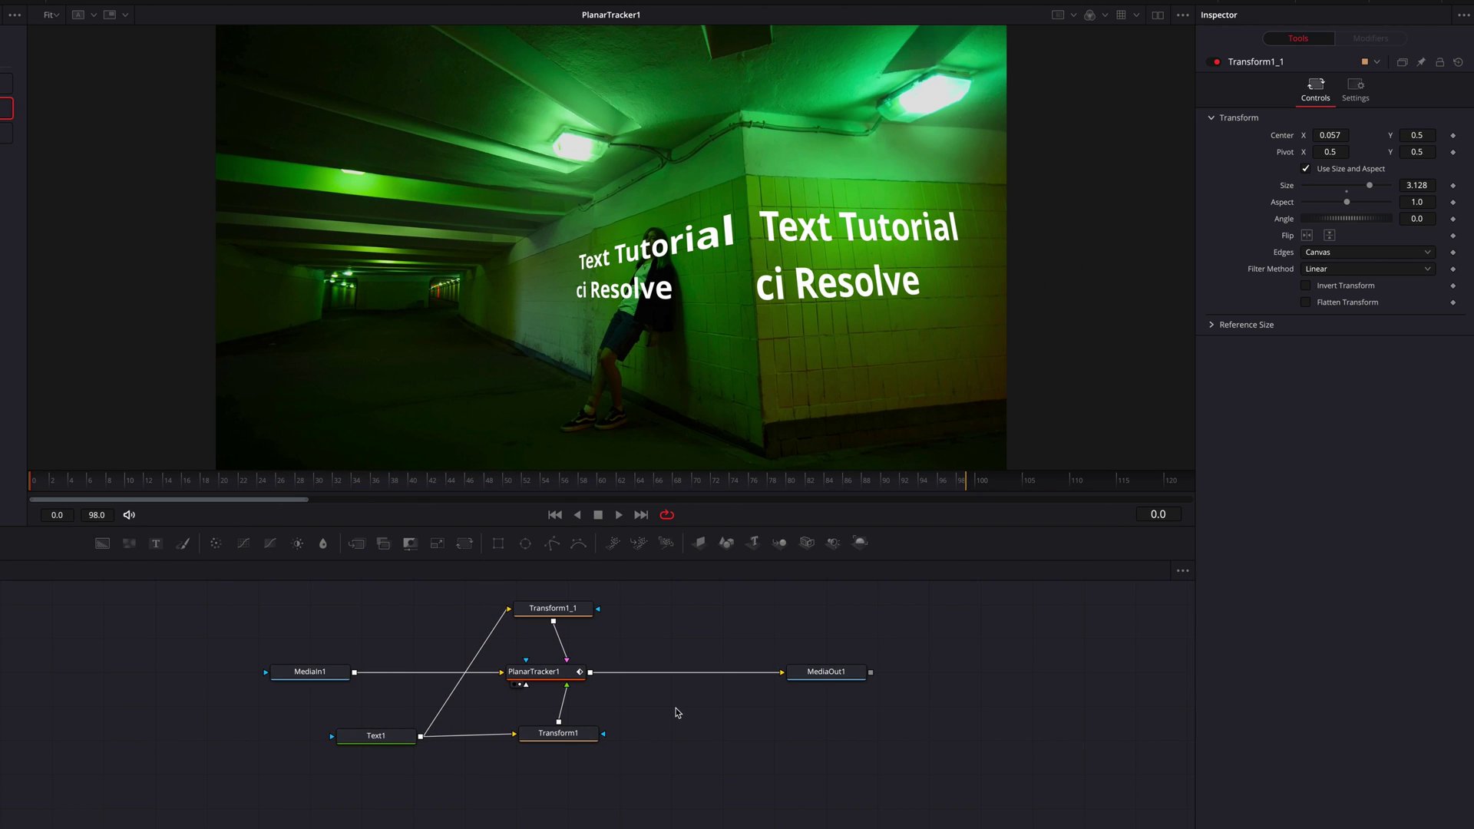
pyautogui.click(579, 611)
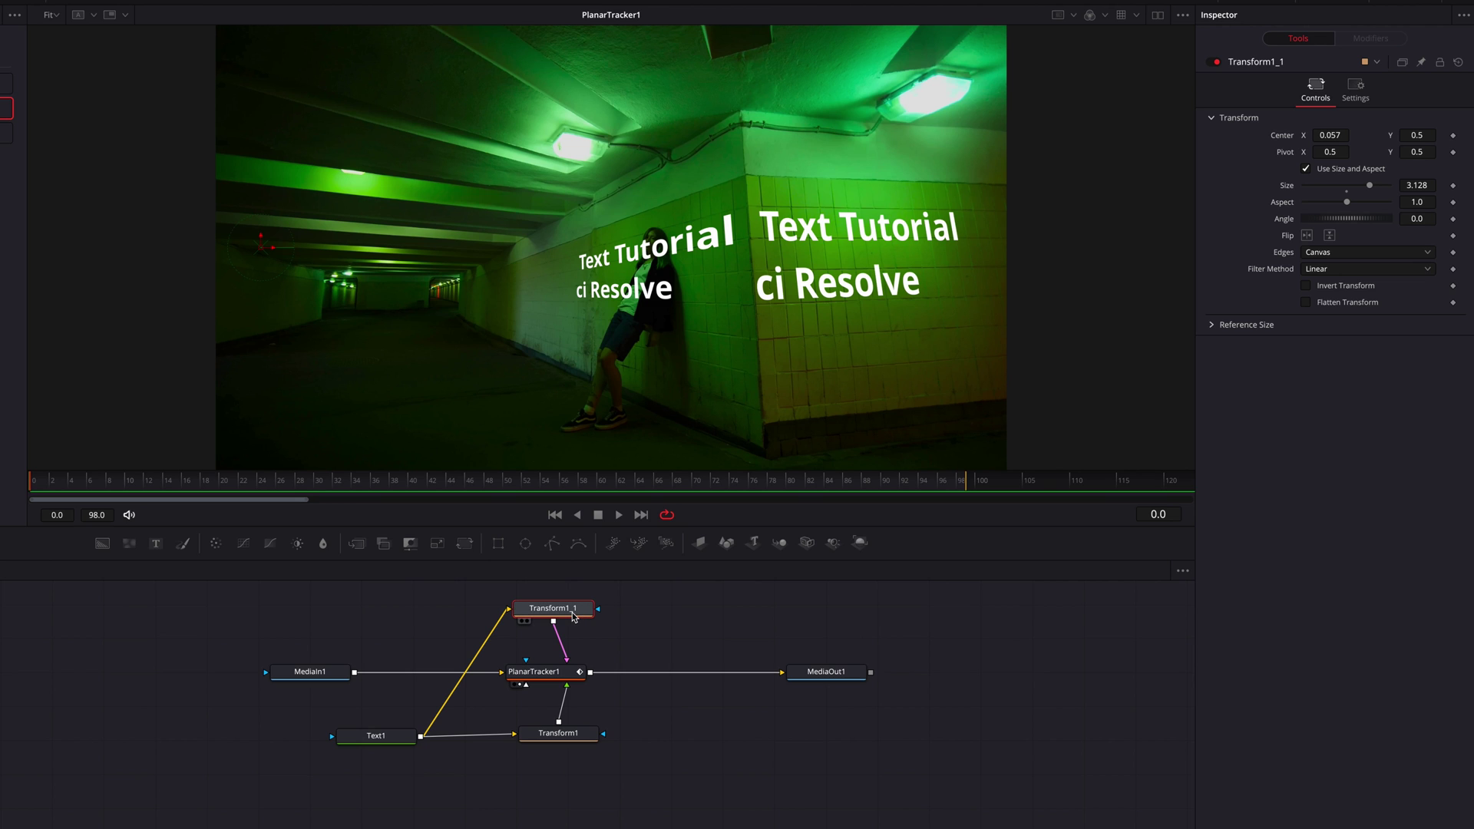
pyautogui.moveTo(579, 610); pyautogui.dragTo(583, 608)
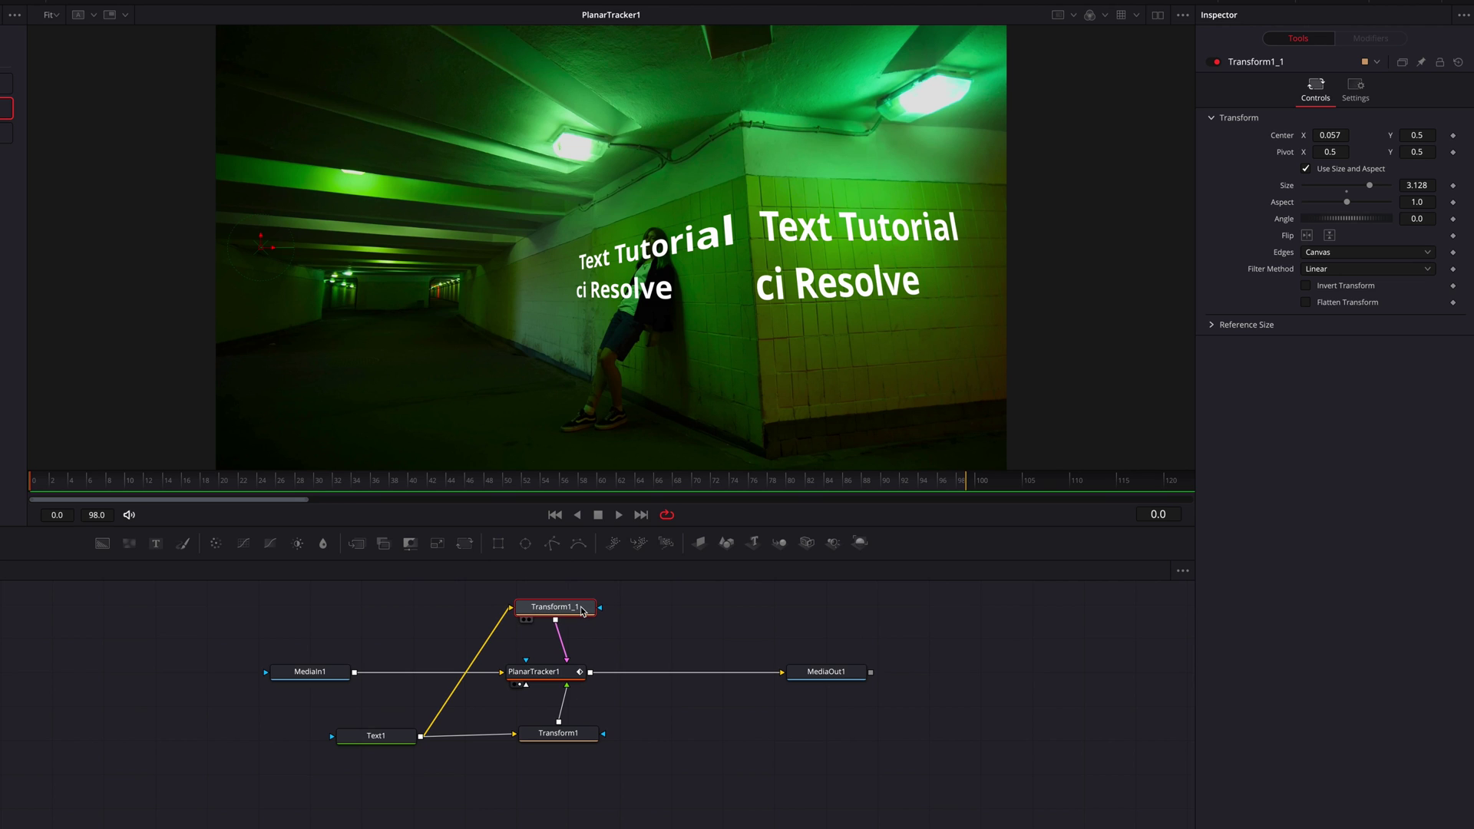
# Add 1 to Transform1_1's center X for 1.057, and play back the text wrapping around the corner.
pyautogui.moveTo(1137, 343); pyautogui.dragTo(1342, 135)
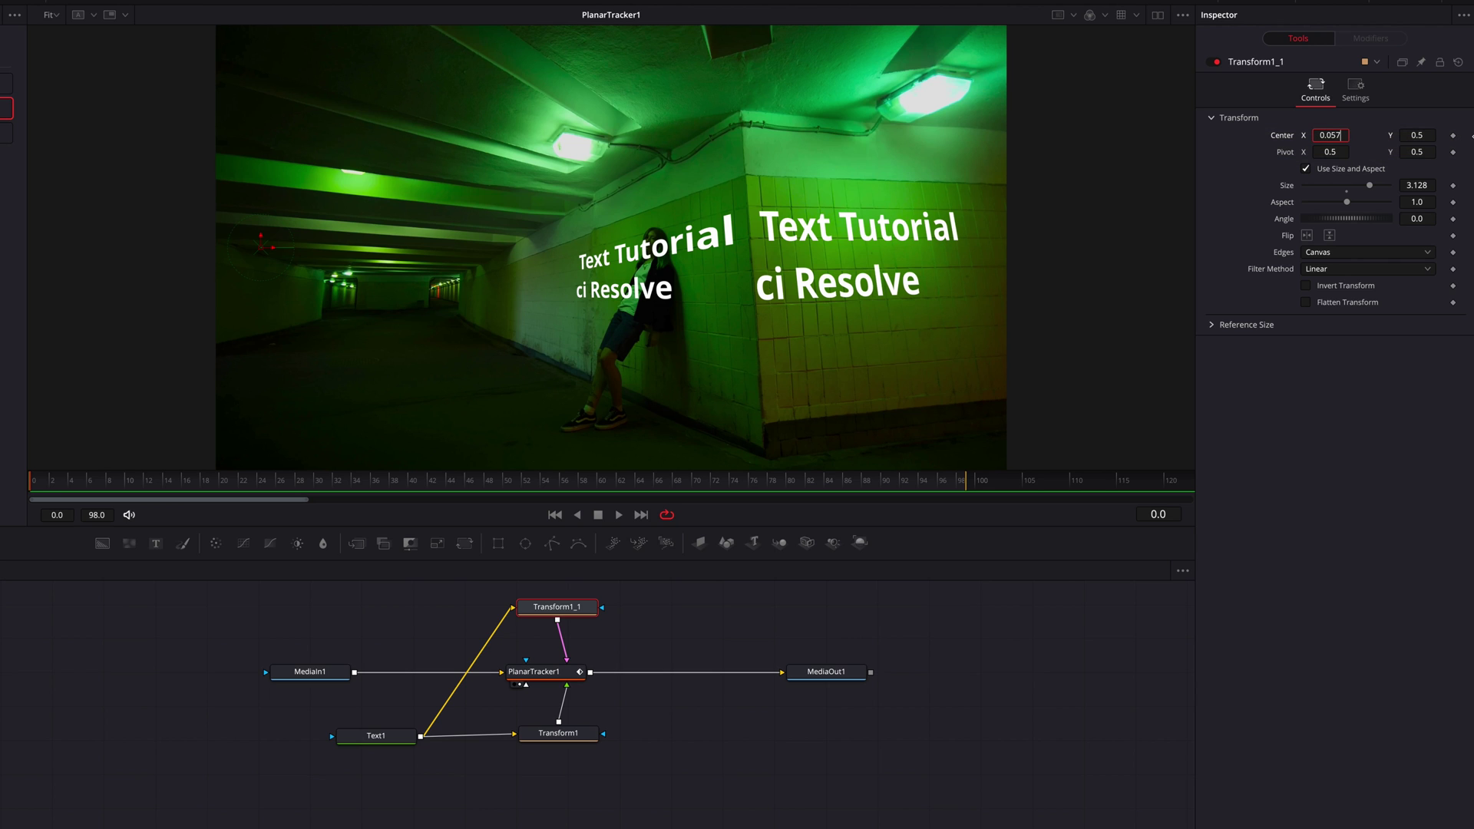
pyautogui.write('+1')
pyautogui.press('Tab')
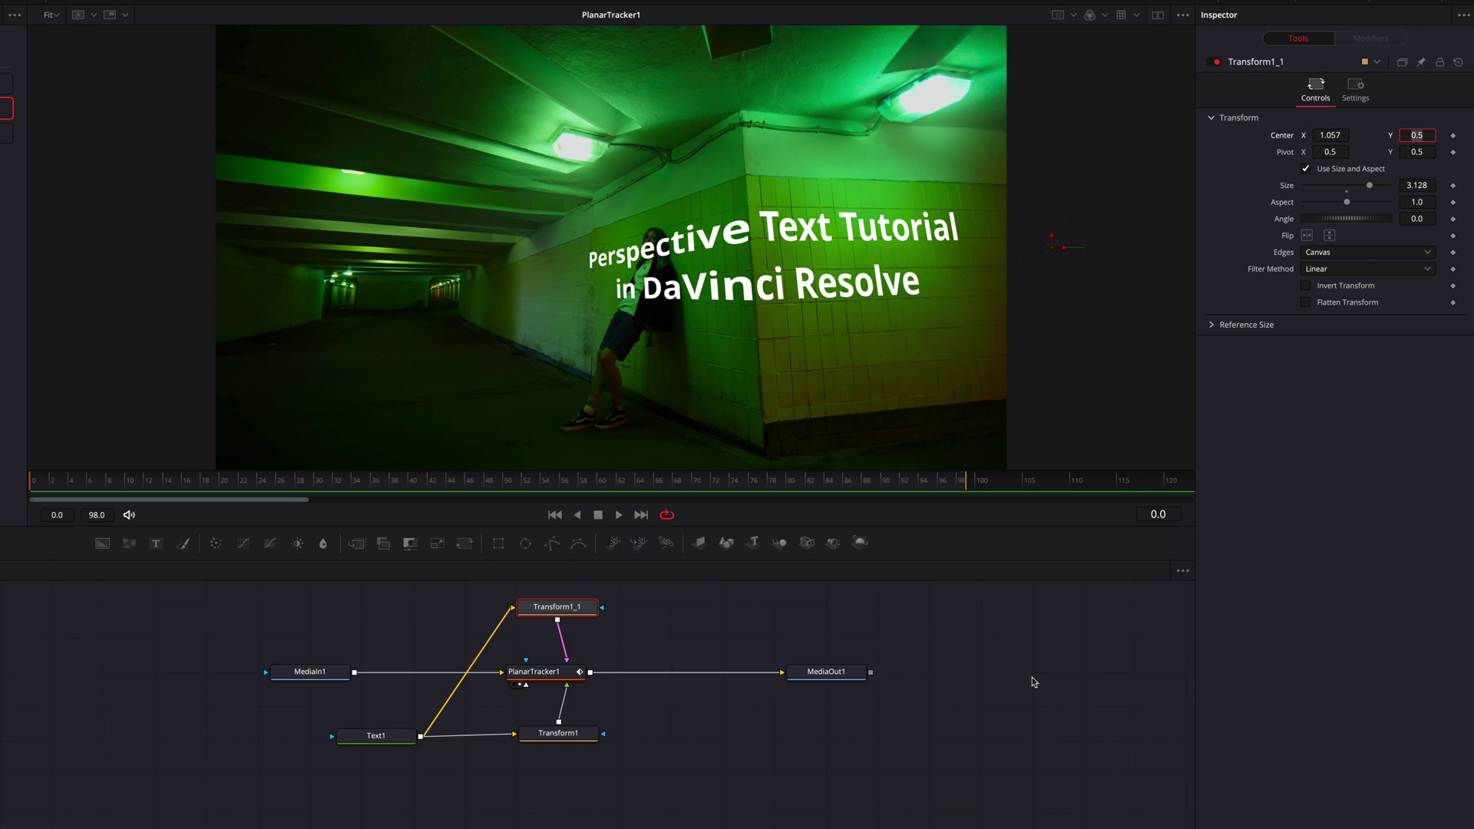
pyautogui.press('Return')
pyautogui.press('space')
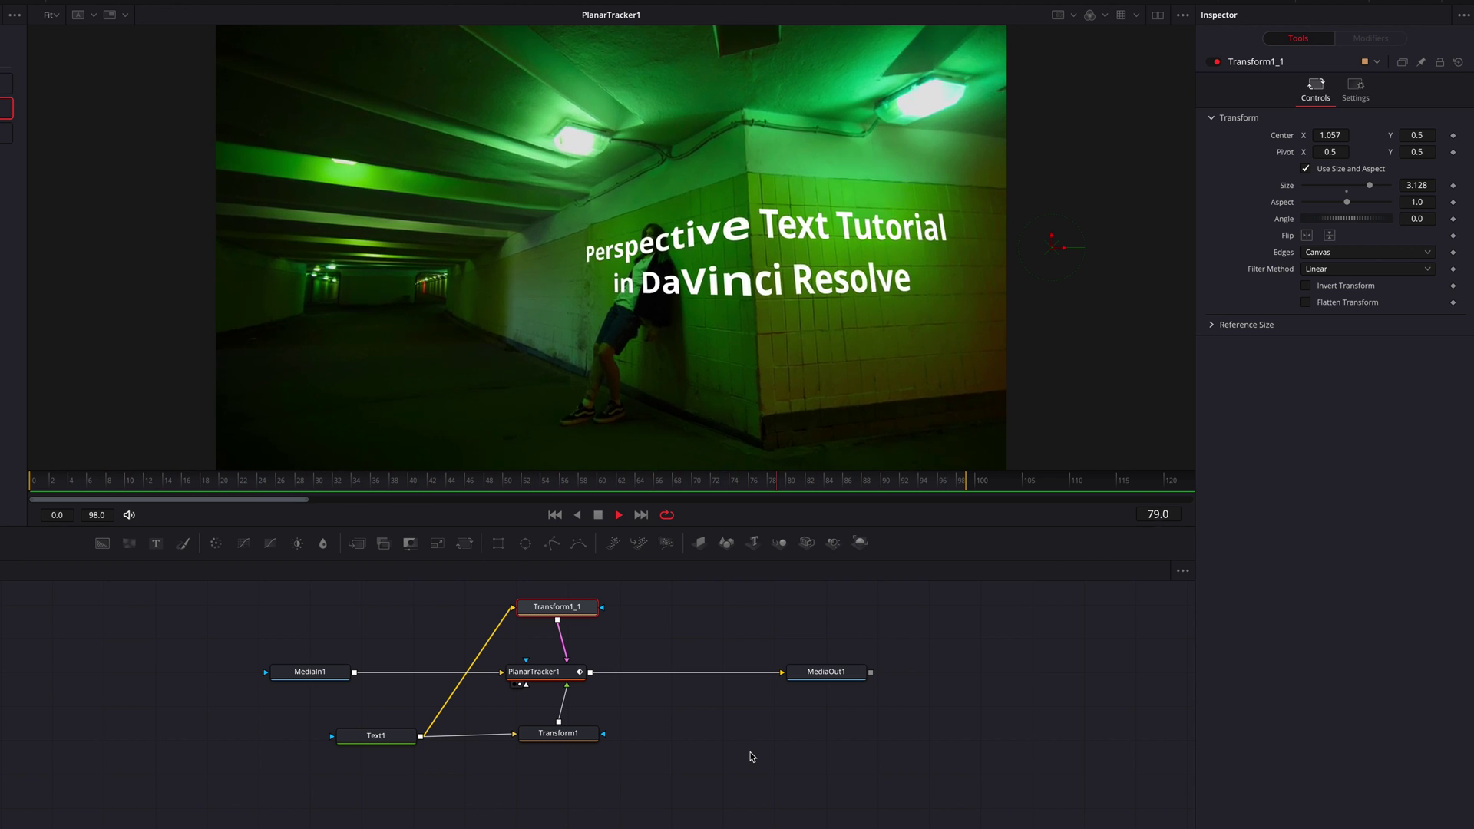
pyautogui.press('space')
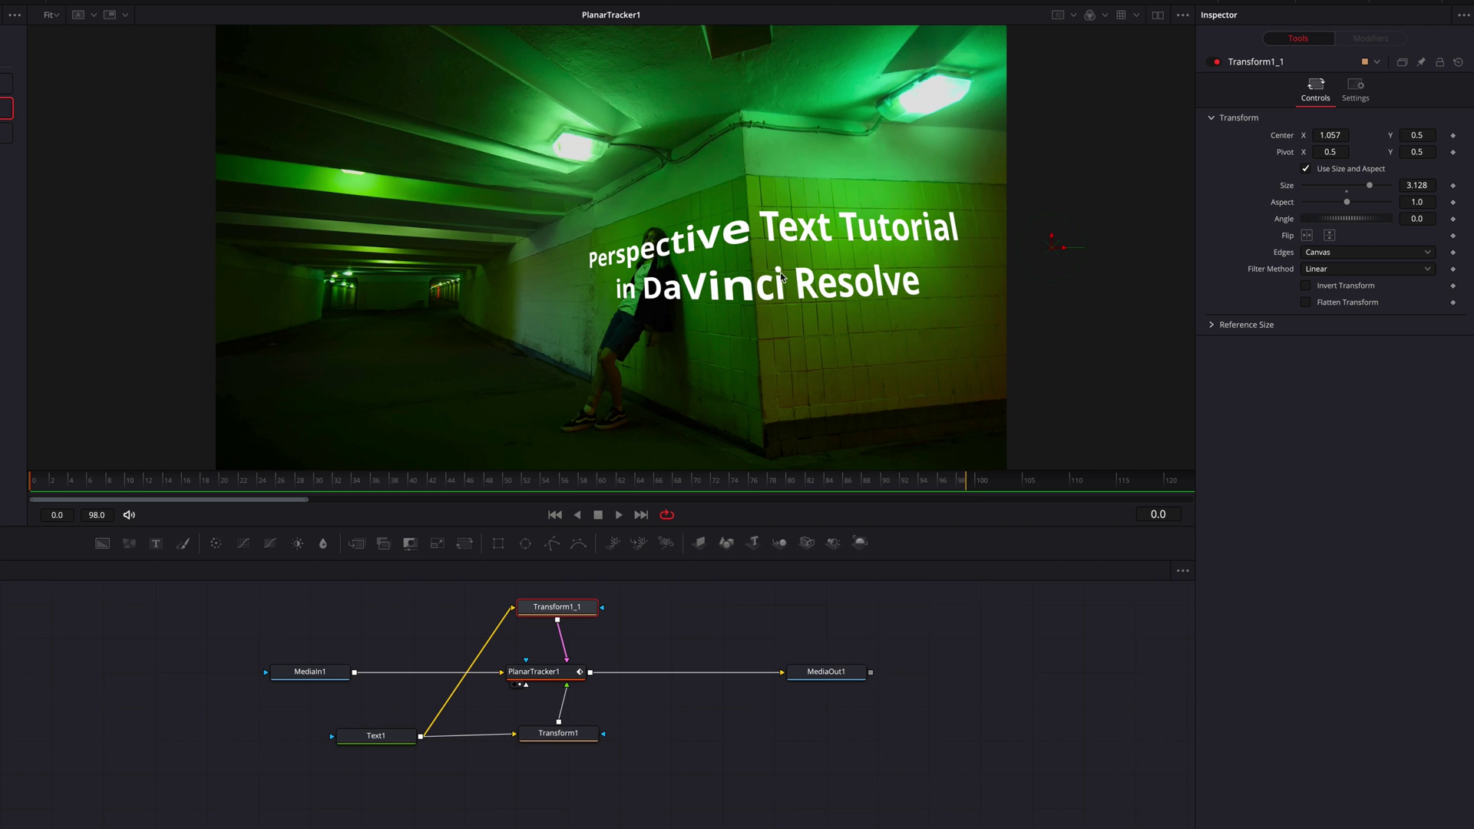
# Set Transform1's center X to 0.095 to shift the right wall's part of the text.
pyautogui.scroll(2, 725, 242)
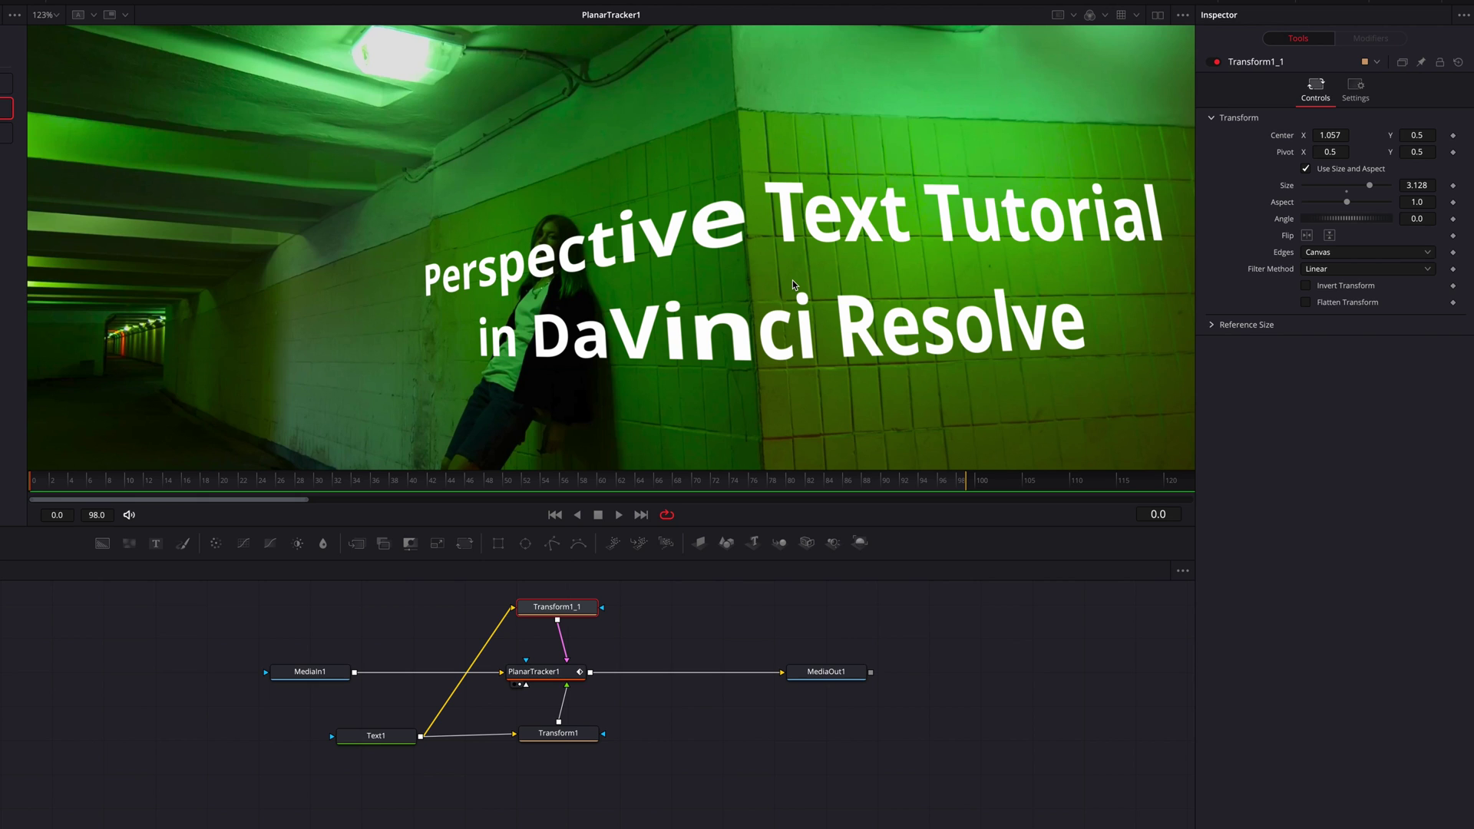
pyautogui.moveTo(559, 733); pyautogui.dragTo(570, 734)
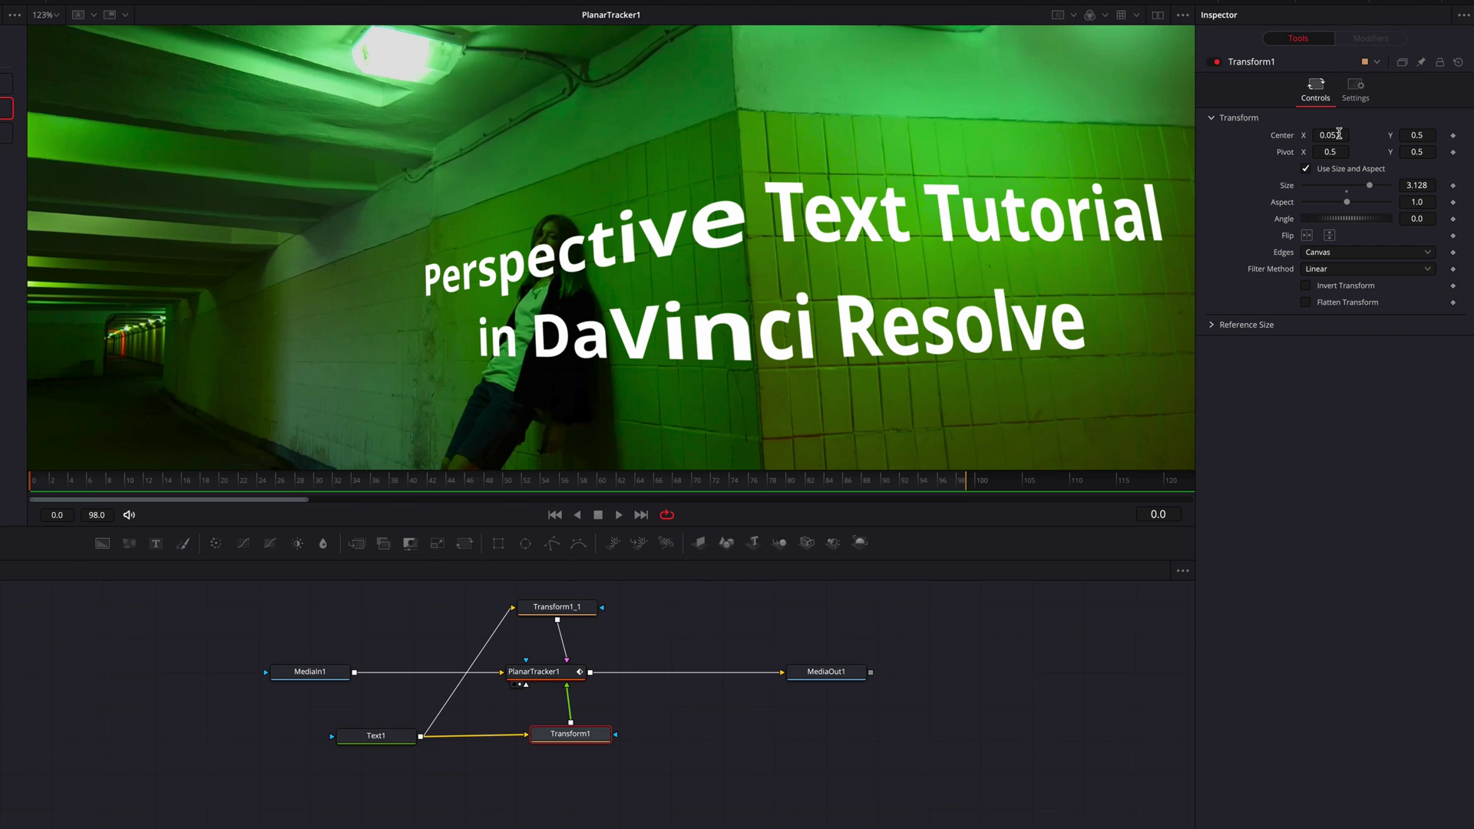
pyautogui.moveTo(1339, 135); pyautogui.dragTo(1356, 134)
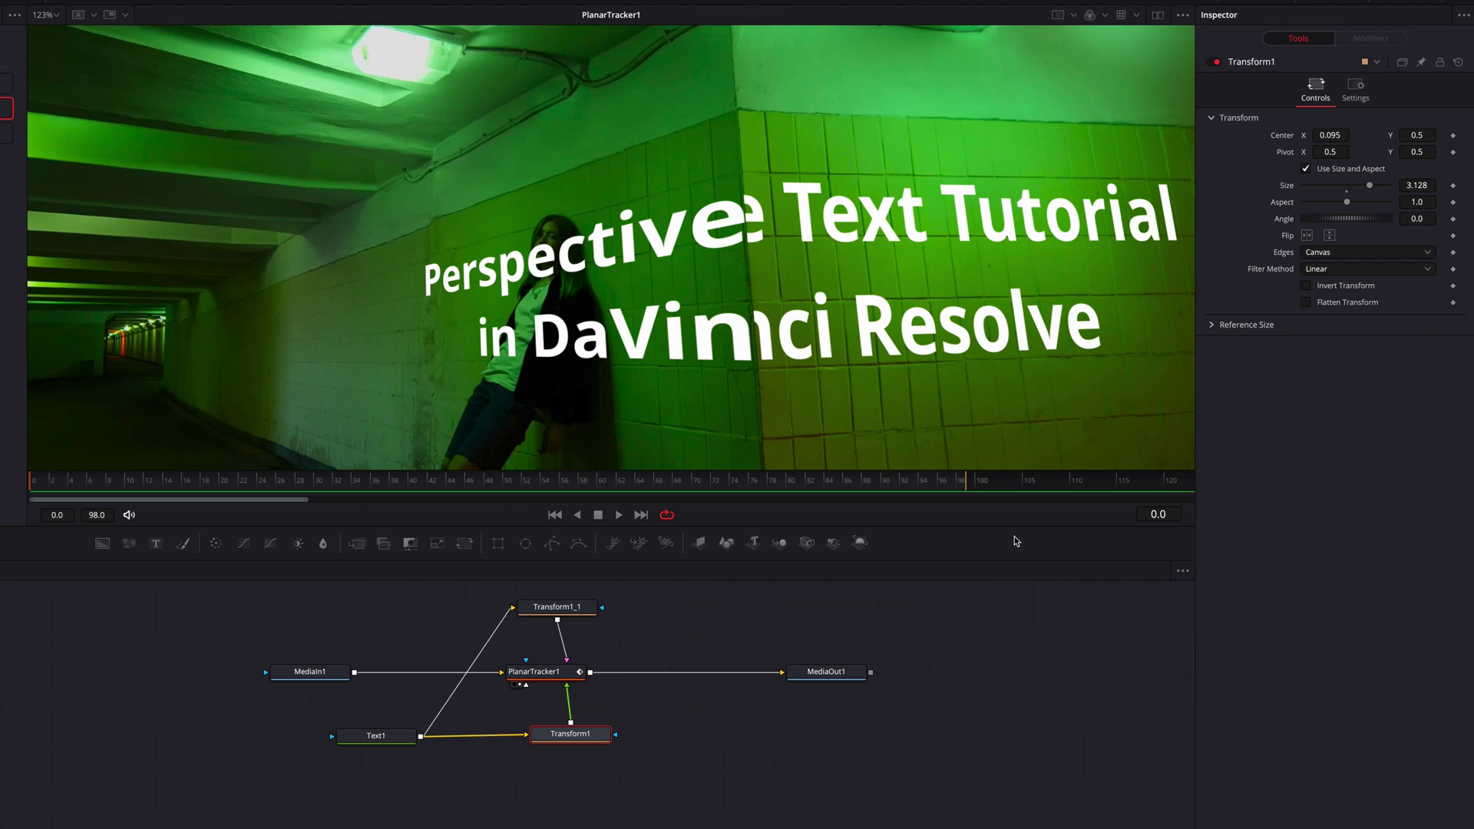
pyautogui.click(1347, 135)
# Set Transform1_1's center X to Transform1's value plus 1, giving 1.095.
pyautogui.click(572, 608)
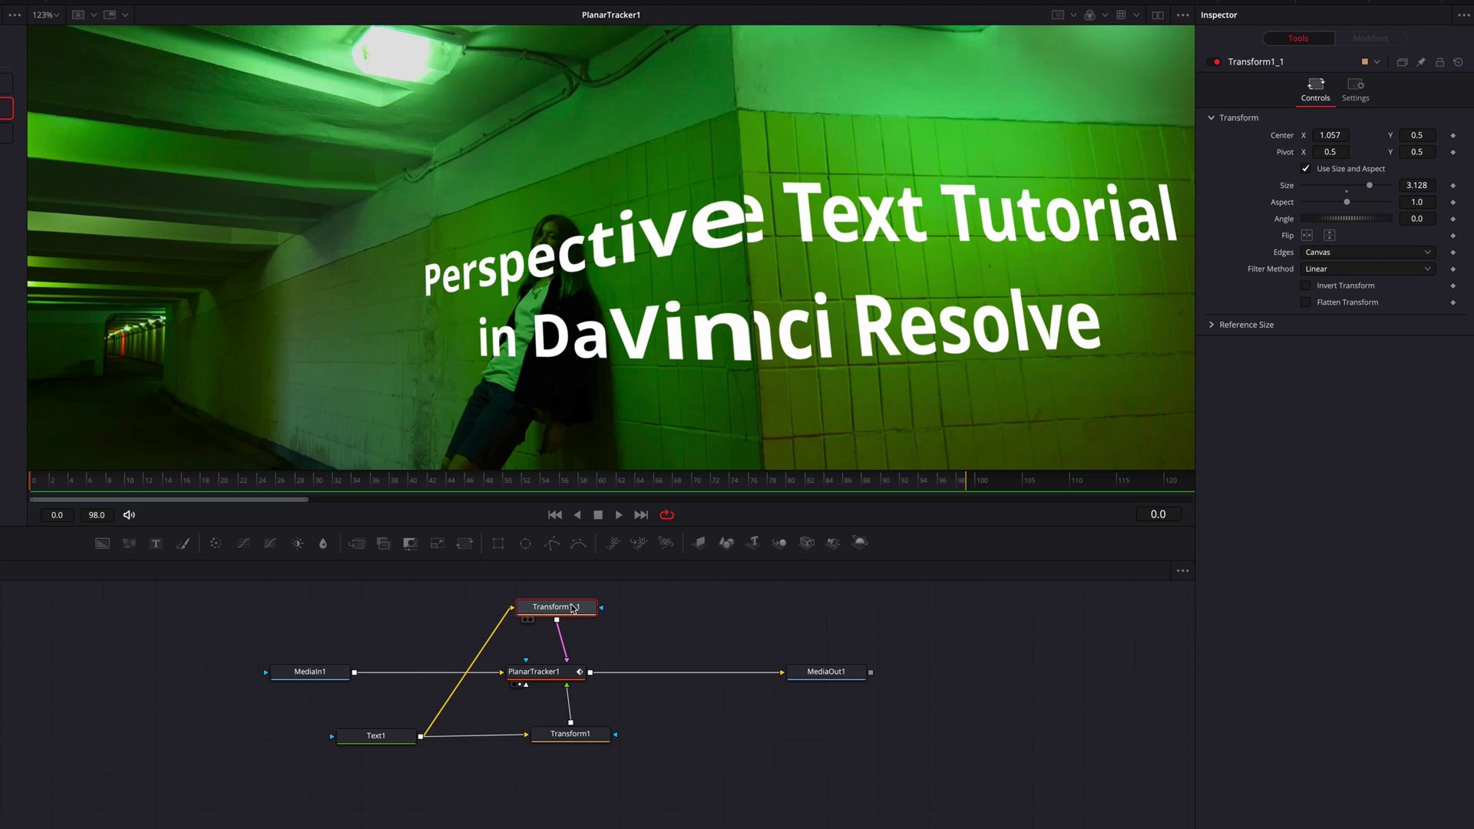
pyautogui.click(1344, 136)
pyautogui.write('0.095+1')
pyautogui.press('Tab')
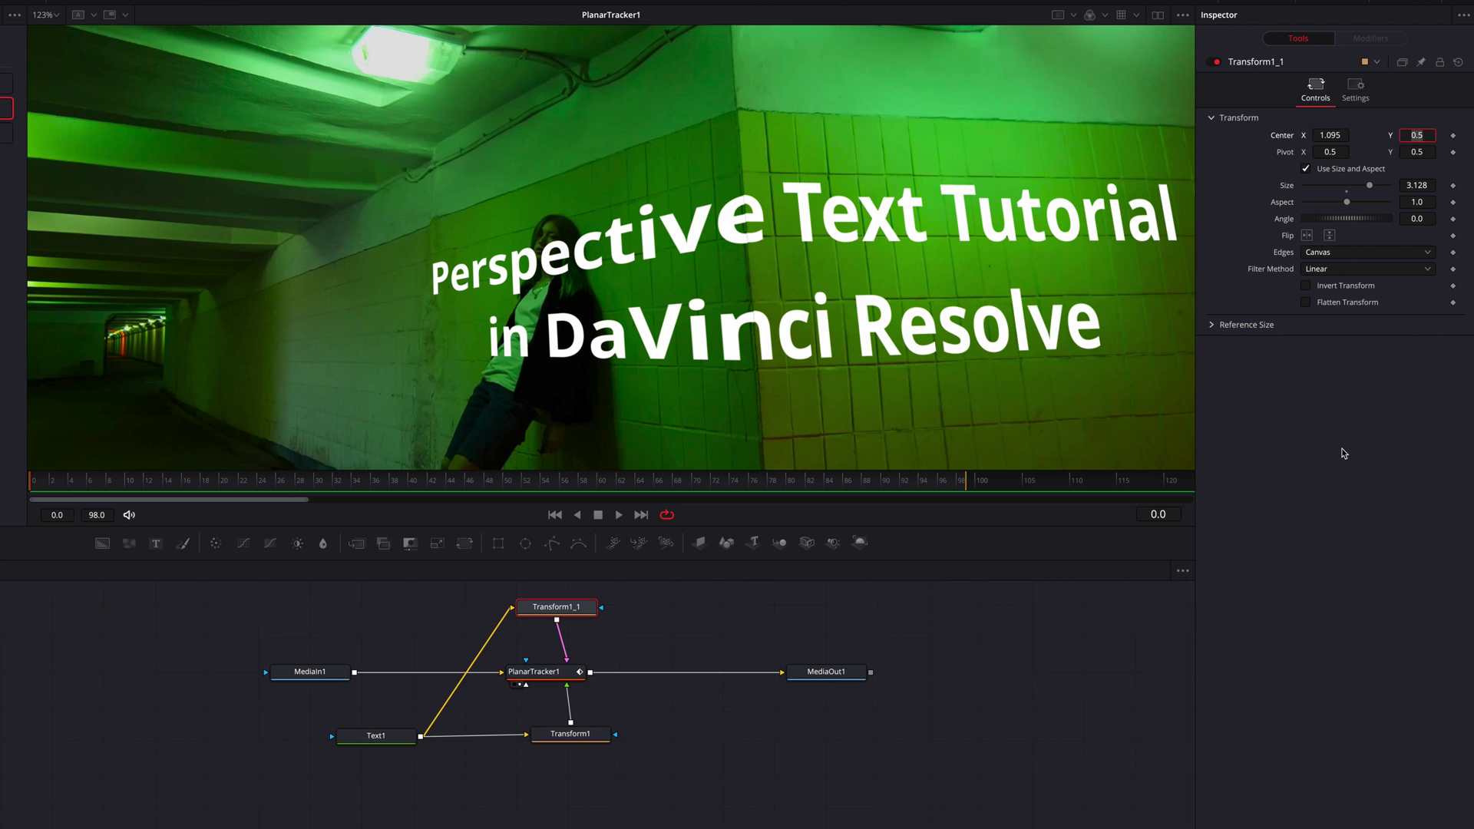
pyautogui.click(1346, 450)
# Set Transform1_1's center Y to 0.5019 and inspect how the letters align at the wall corner.
pyautogui.moveTo(1418, 135); pyautogui.dragTo(1422, 135)
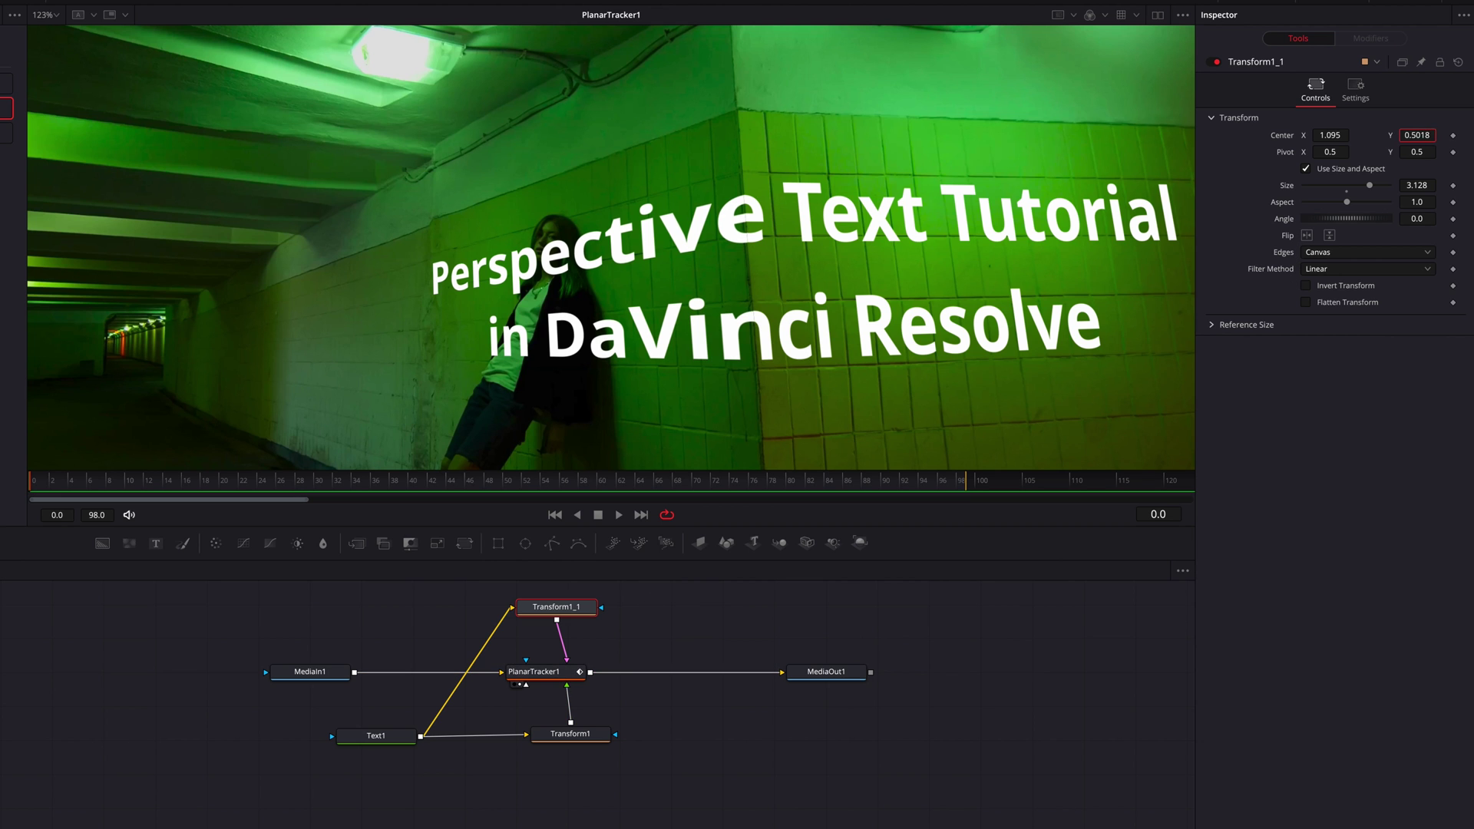
pyautogui.press('Return')
pyautogui.scroll(5, 732, 214)
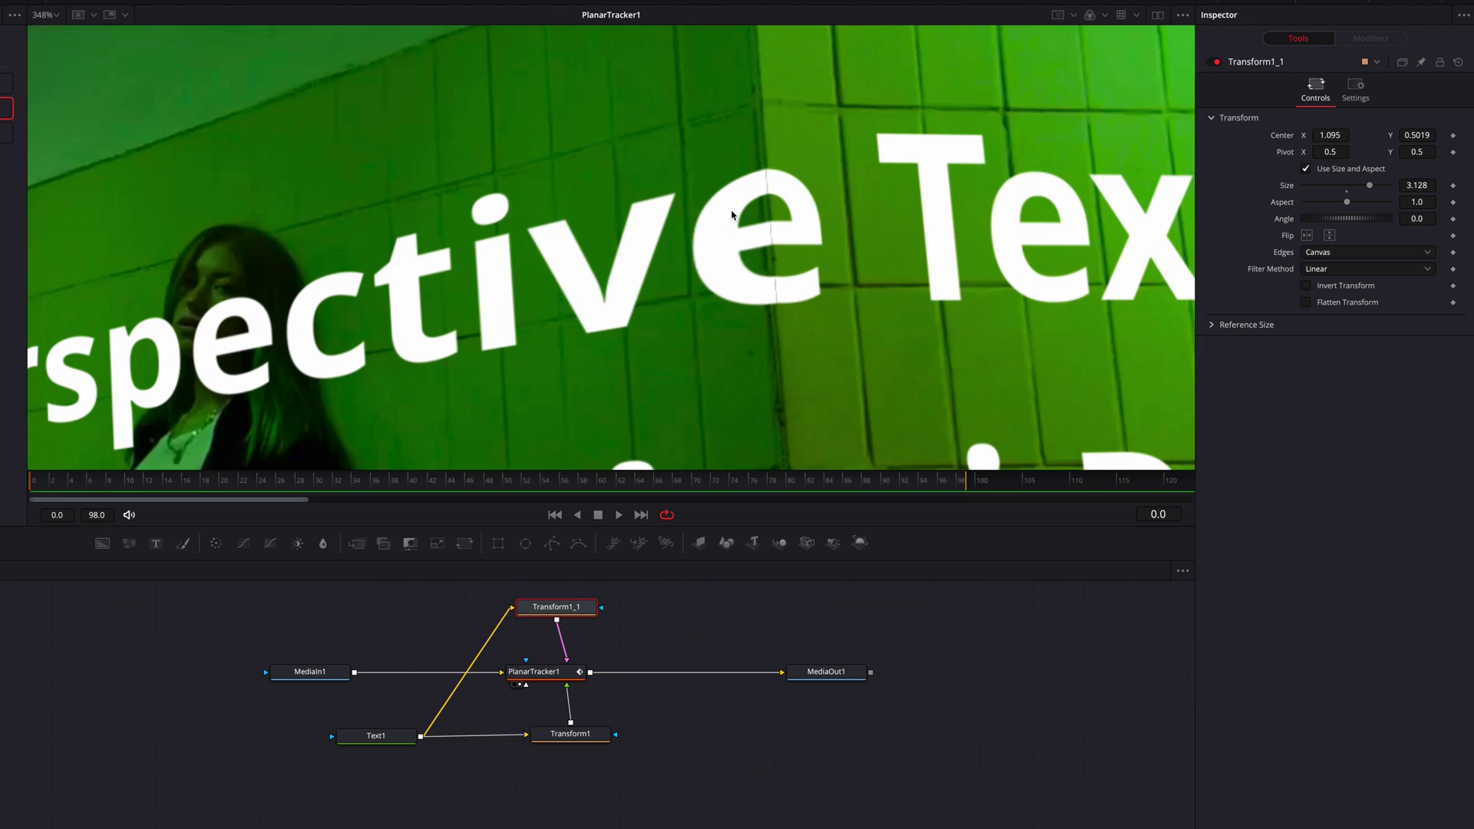
pyautogui.scroll(-5, 798, 238)
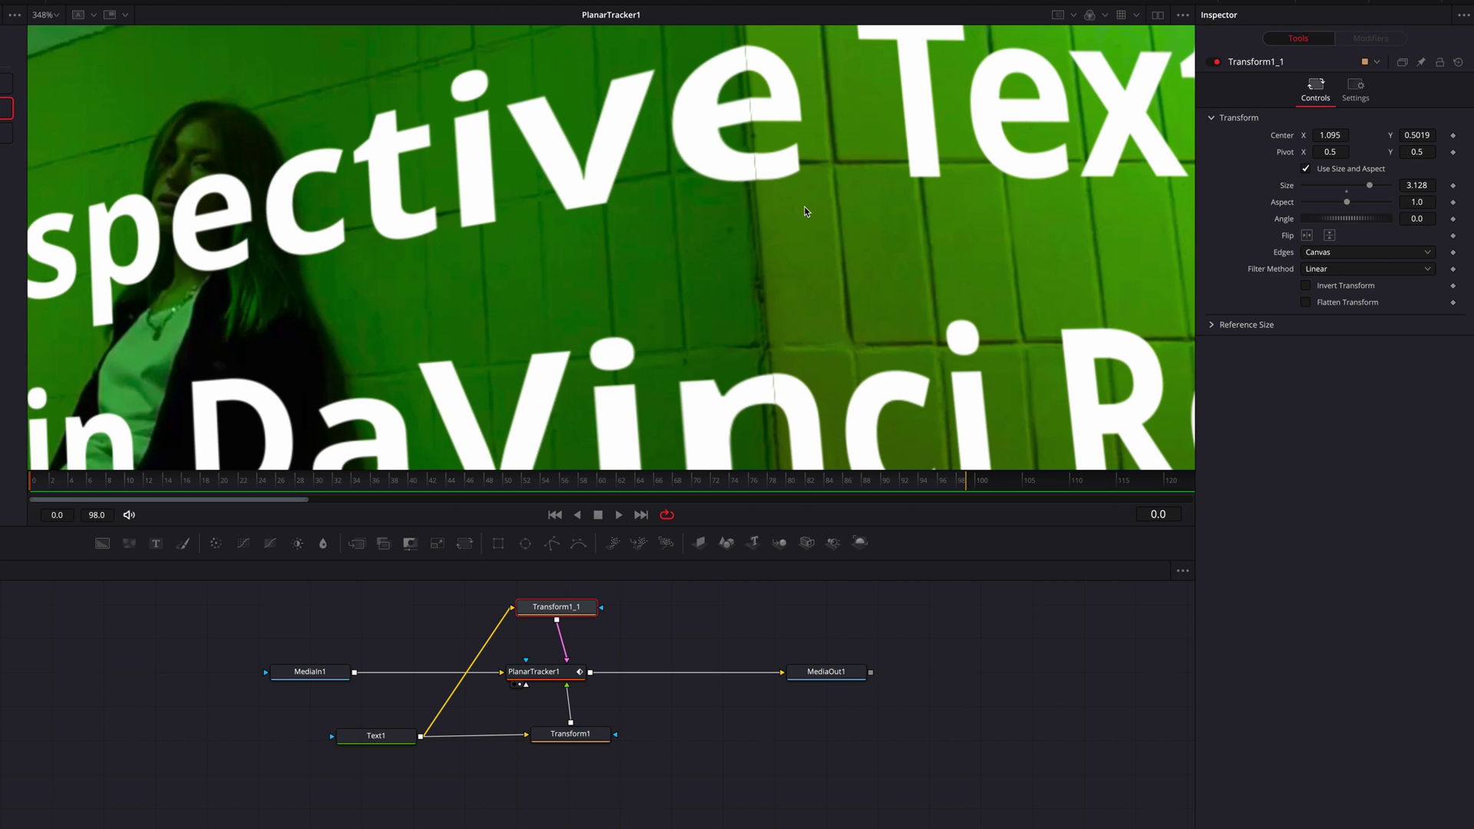
pyautogui.moveTo(816, 243); pyautogui.dragTo(744, 282)
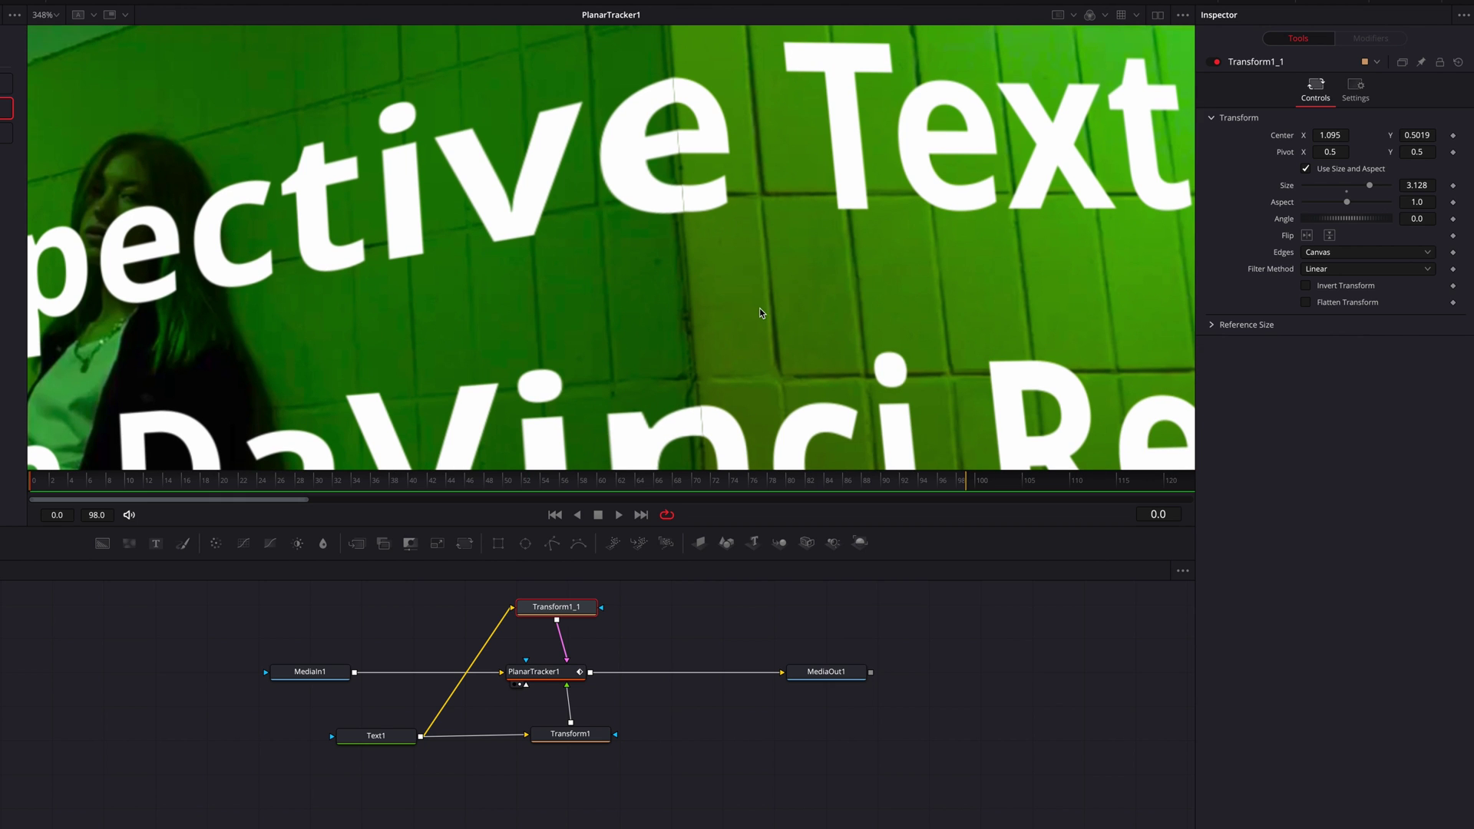
pyautogui.moveTo(761, 312); pyautogui.dragTo(747, 284)
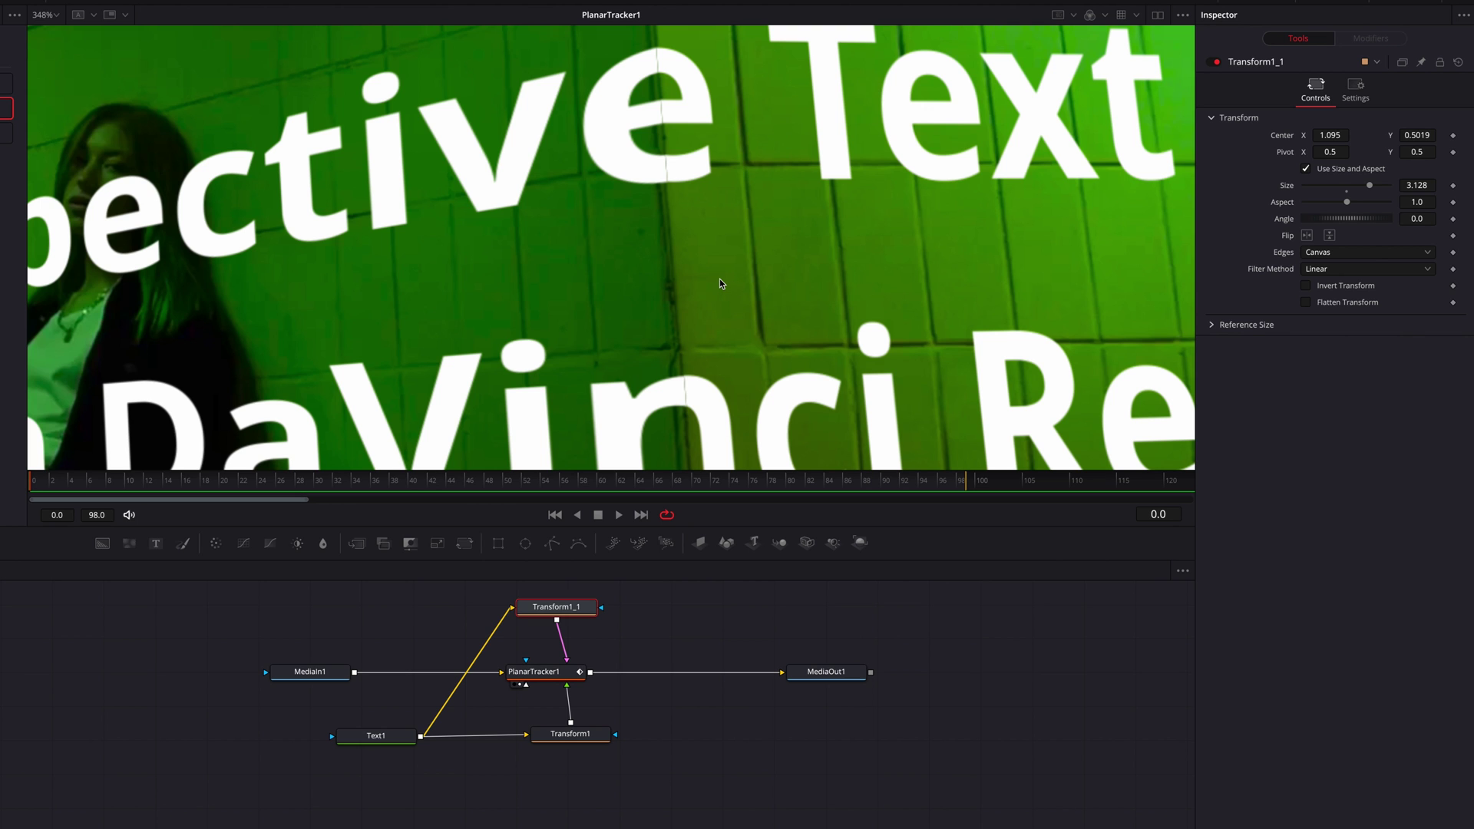
pyautogui.scroll(-5, 720, 277)
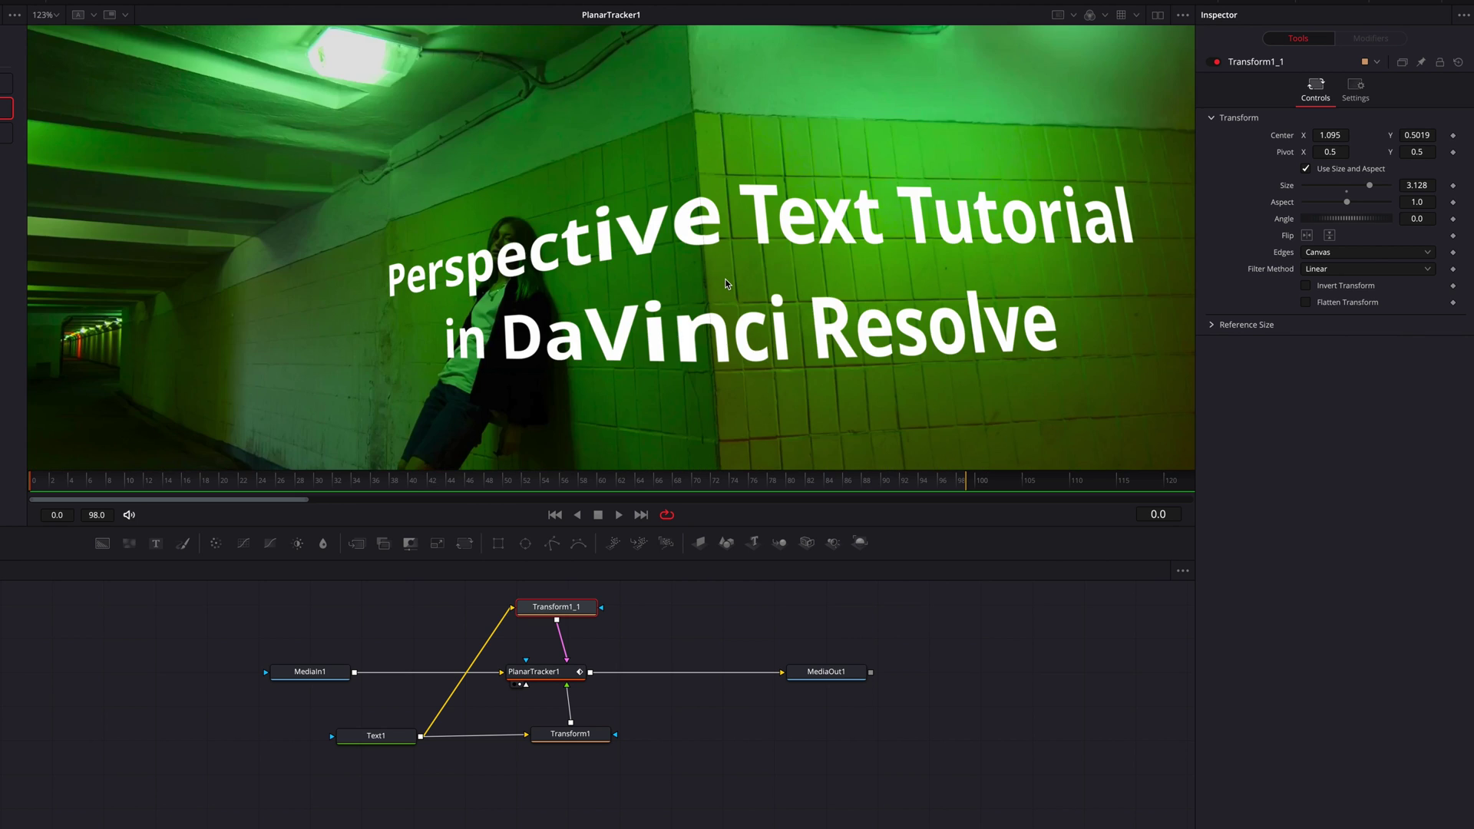
# Move MediaOut1 farther from PlanarTracker1 and add a Background node with alpha 0 feeding a new Paint node.
pyautogui.moveTo(826, 672); pyautogui.dragTo(987, 670)
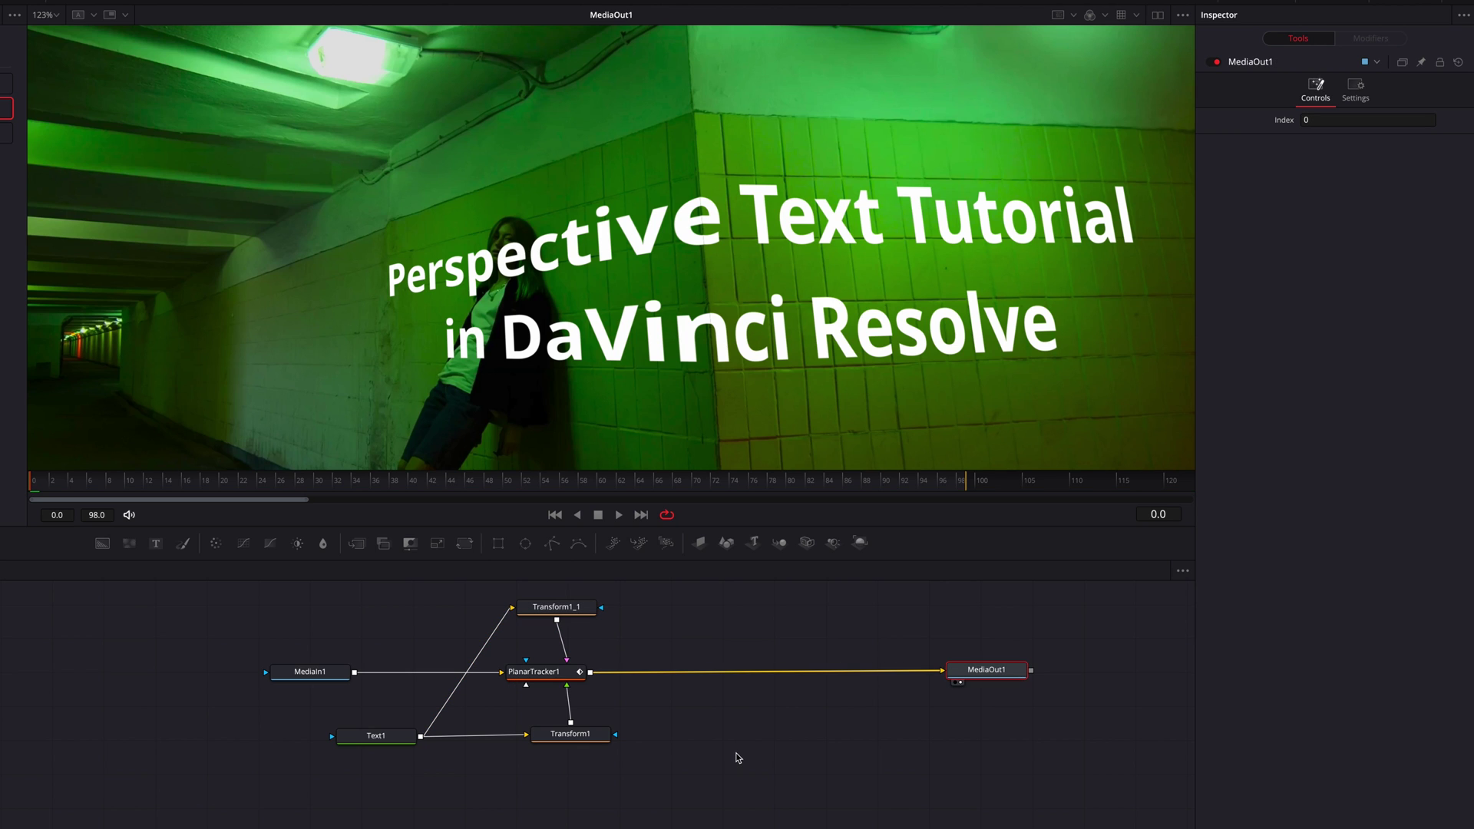
pyautogui.moveTo(102, 543); pyautogui.dragTo(648, 787)
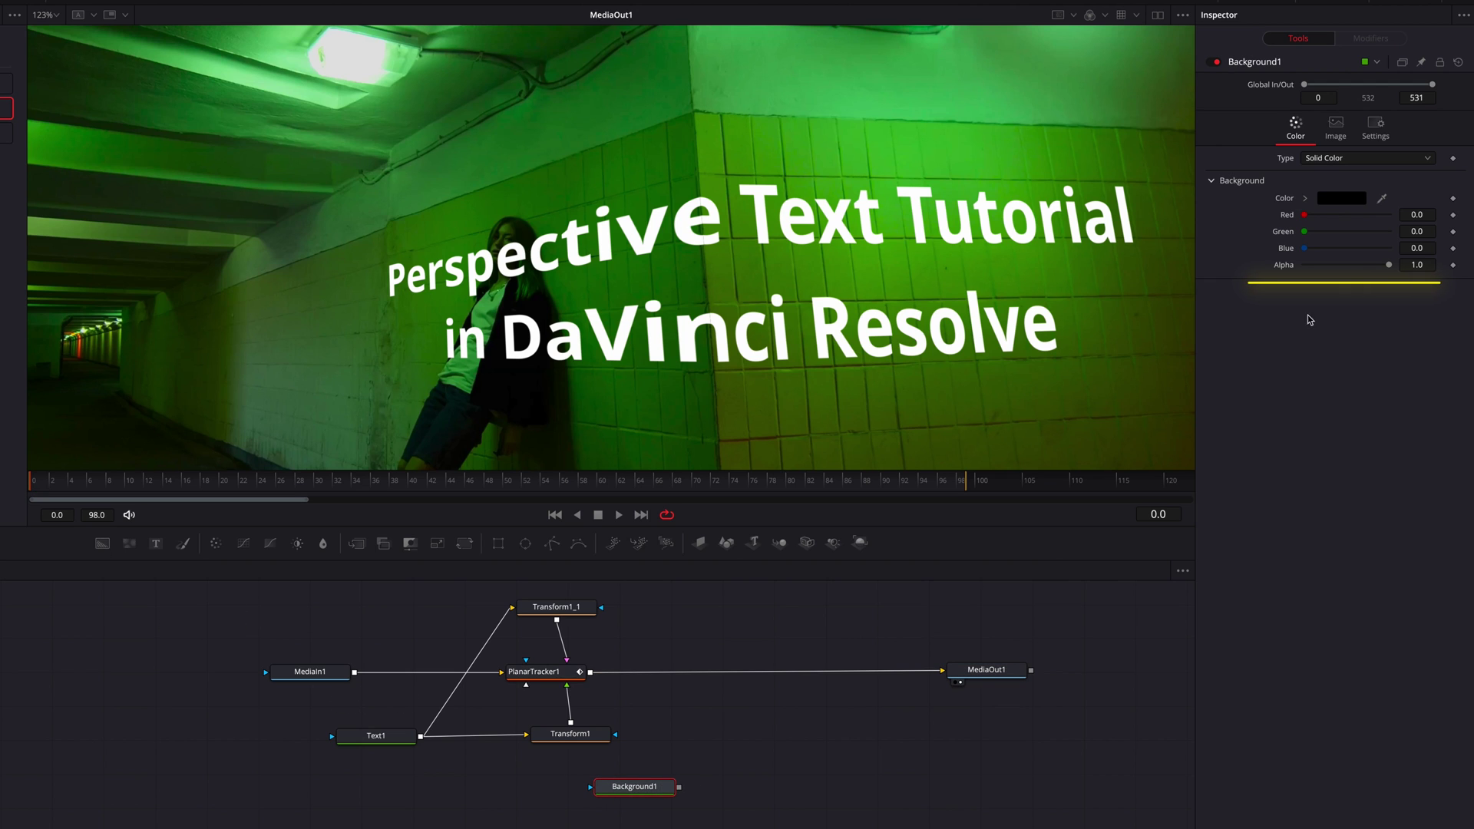
pyautogui.moveTo(1389, 265); pyautogui.dragTo(1290, 266)
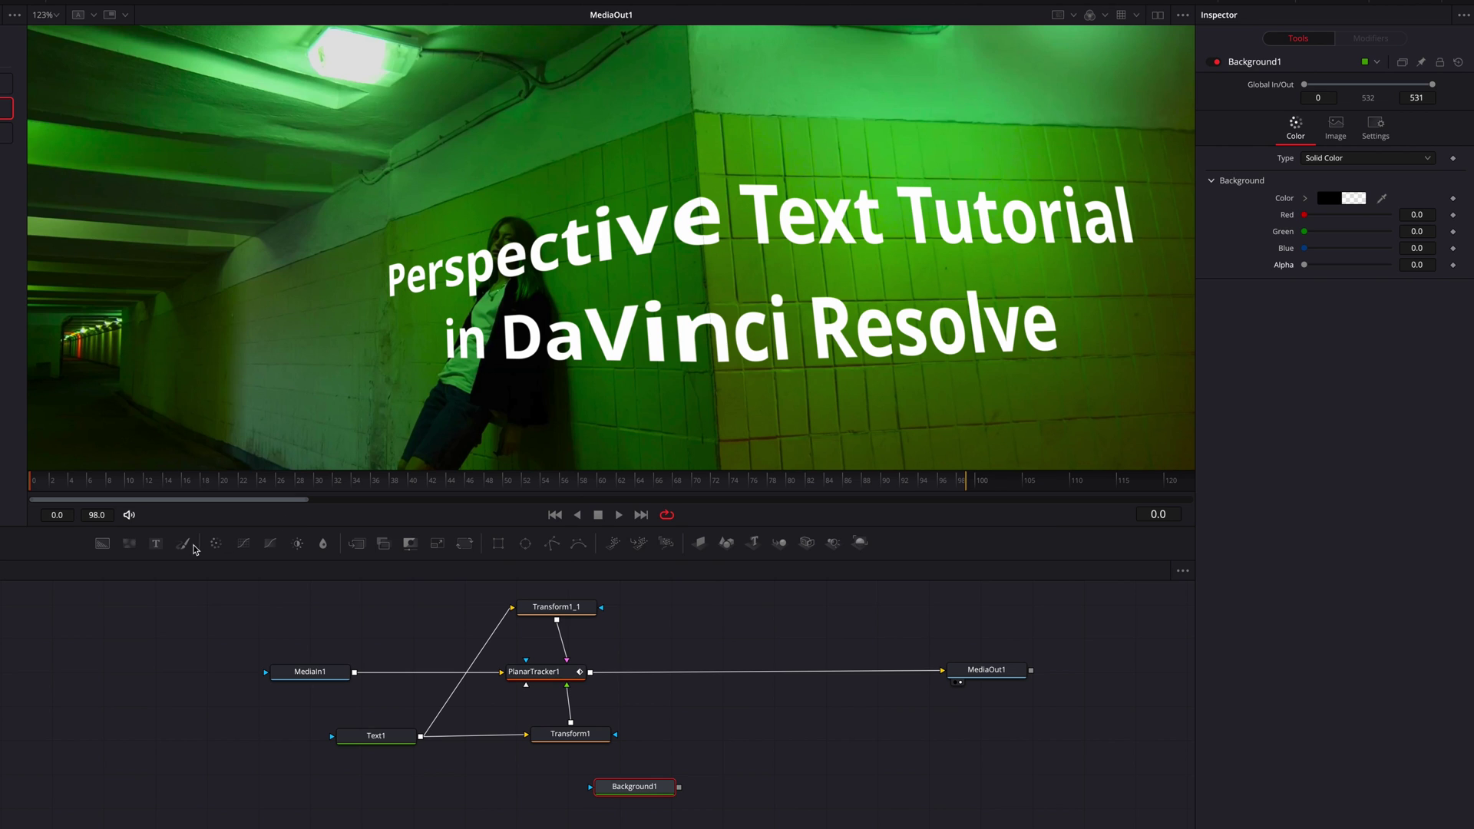
pyautogui.moveTo(185, 548)
pyautogui.mouseDown()
pyautogui.moveTo(493, 712)
pyautogui.moveTo(772, 777)
pyautogui.moveTo(758, 789)
pyautogui.mouseUp()
pyautogui.moveTo(679, 787); pyautogui.dragTo(751, 796)
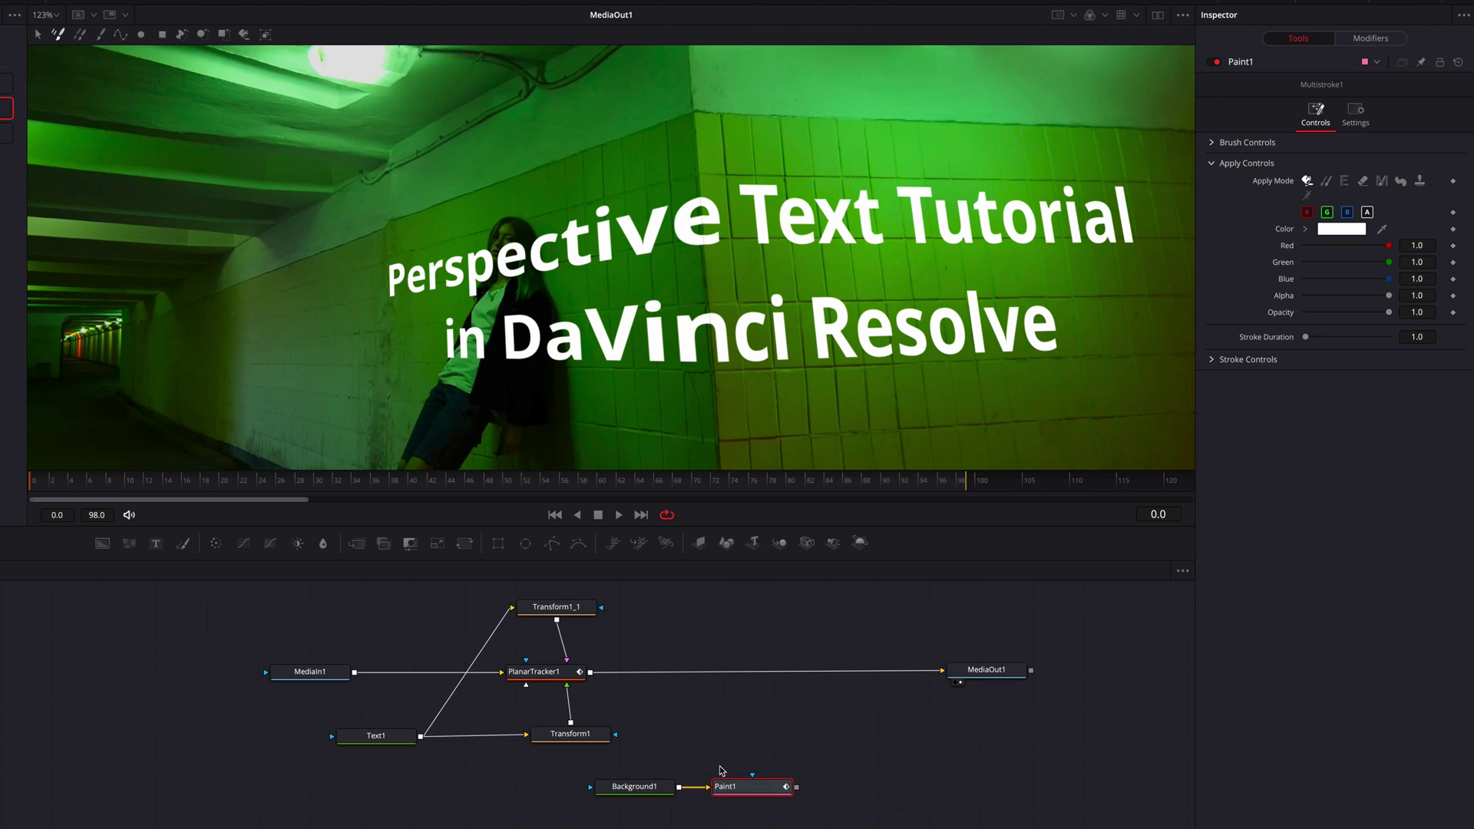
# Switch PlanarTracker1's operation mode to Track, create a Planar Transform node from it, and place that node beside Paint1.
pyautogui.click(549, 674)
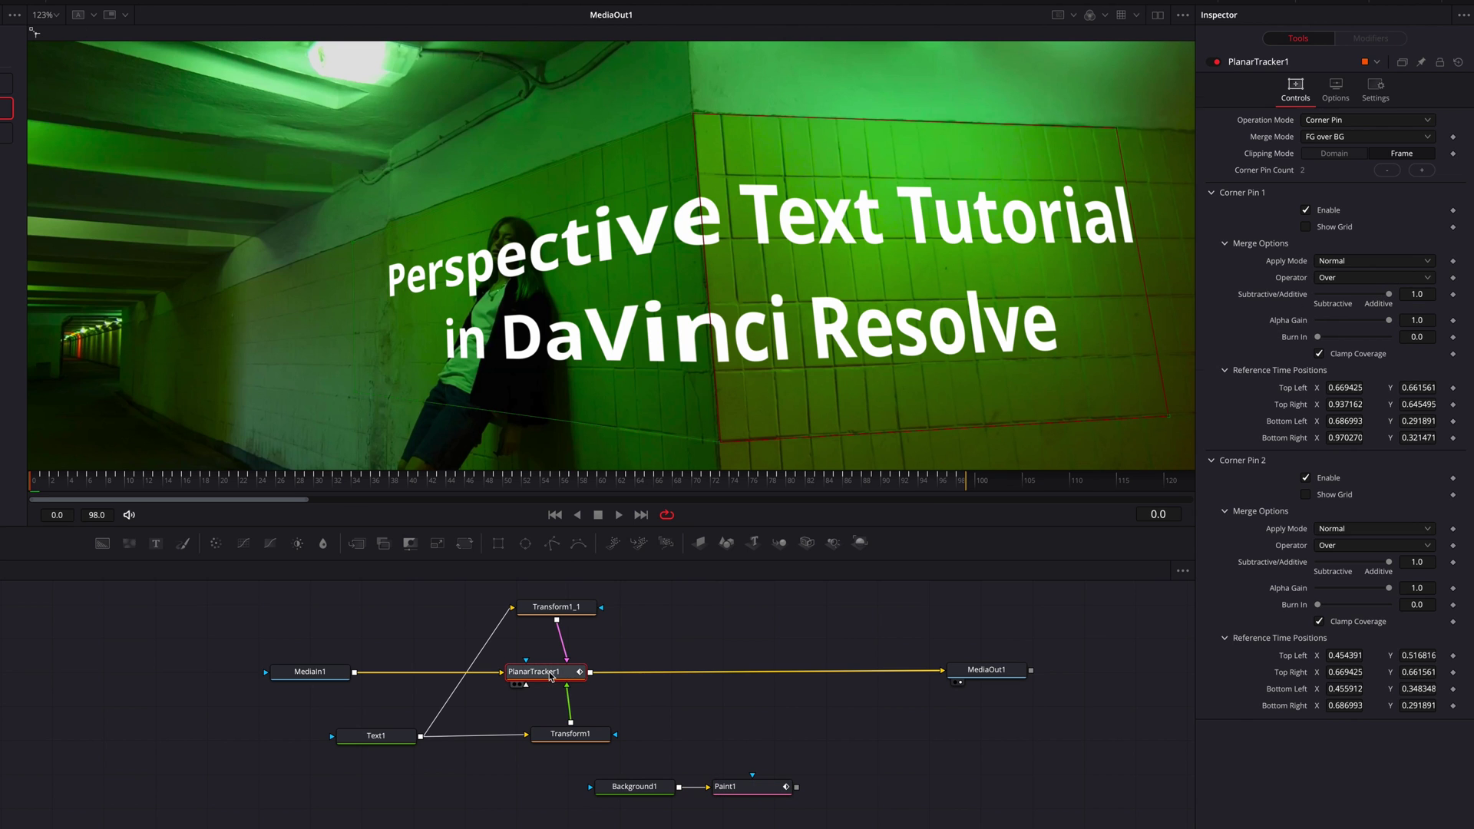
pyautogui.click(1413, 121)
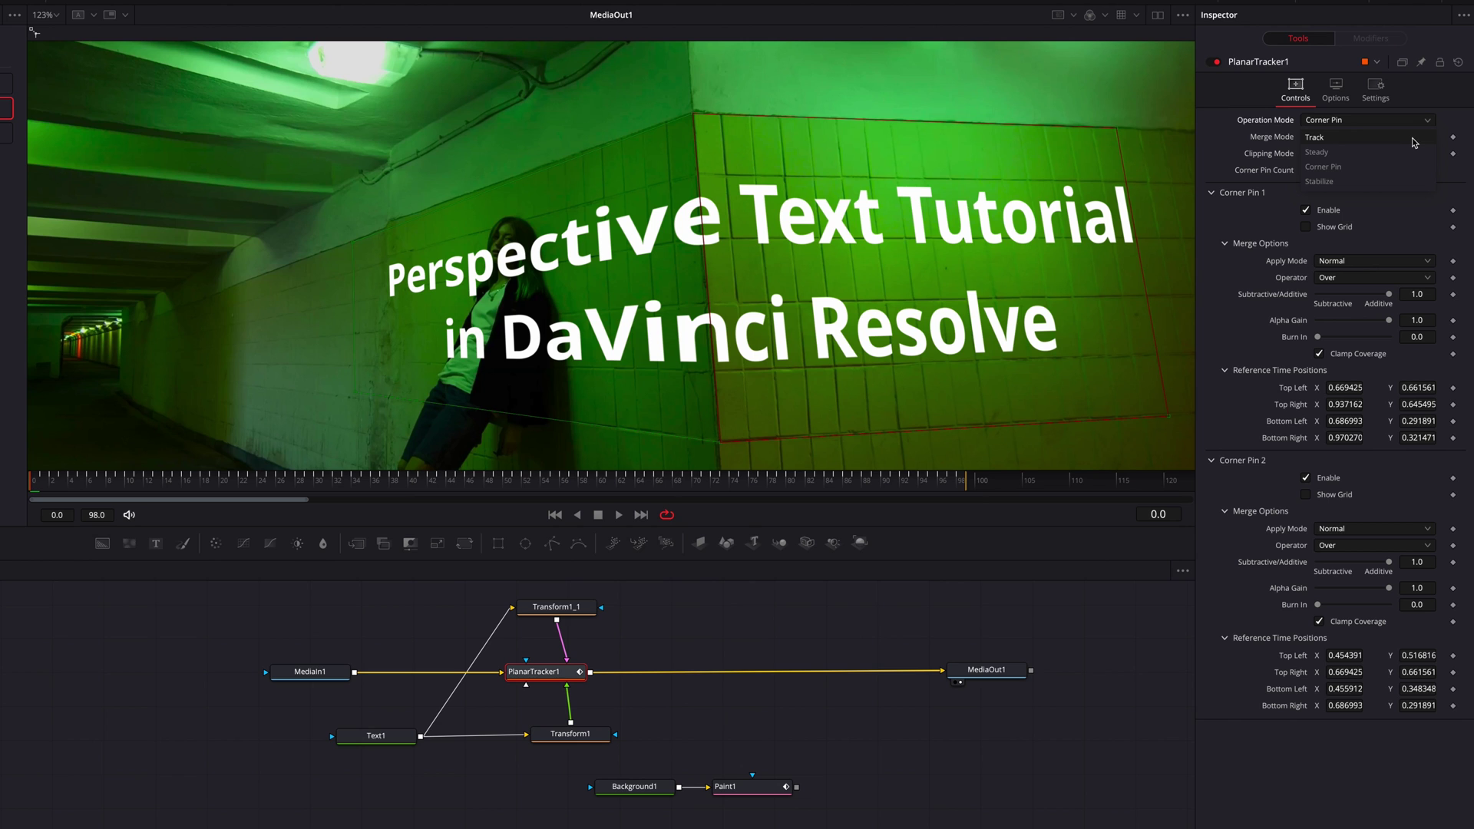
pyautogui.click(1414, 138)
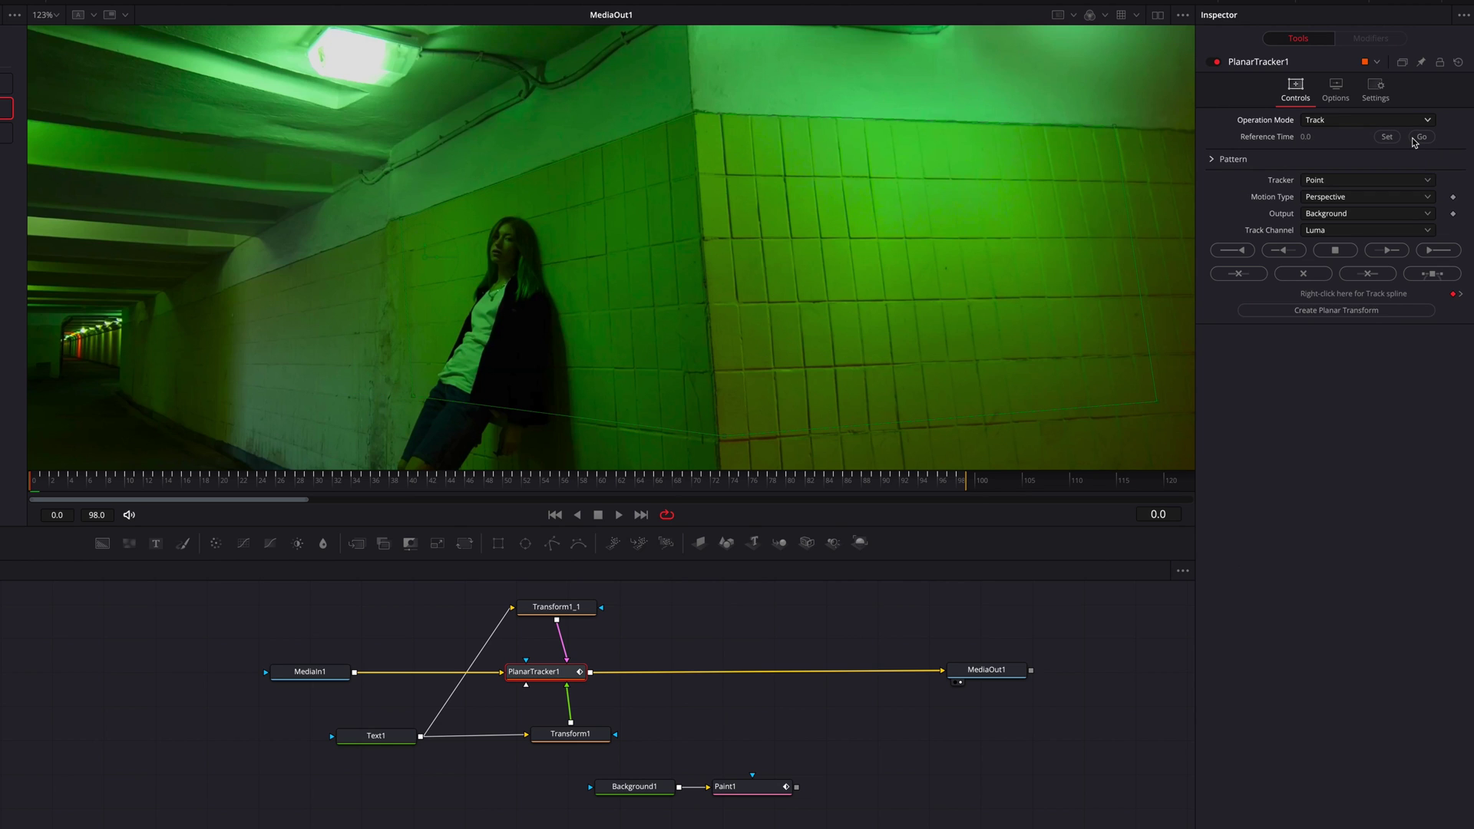
pyautogui.click(1391, 312)
pyautogui.moveTo(334, 645)
pyautogui.mouseDown()
pyautogui.moveTo(1005, 756)
pyautogui.moveTo(914, 790)
pyautogui.mouseUp()
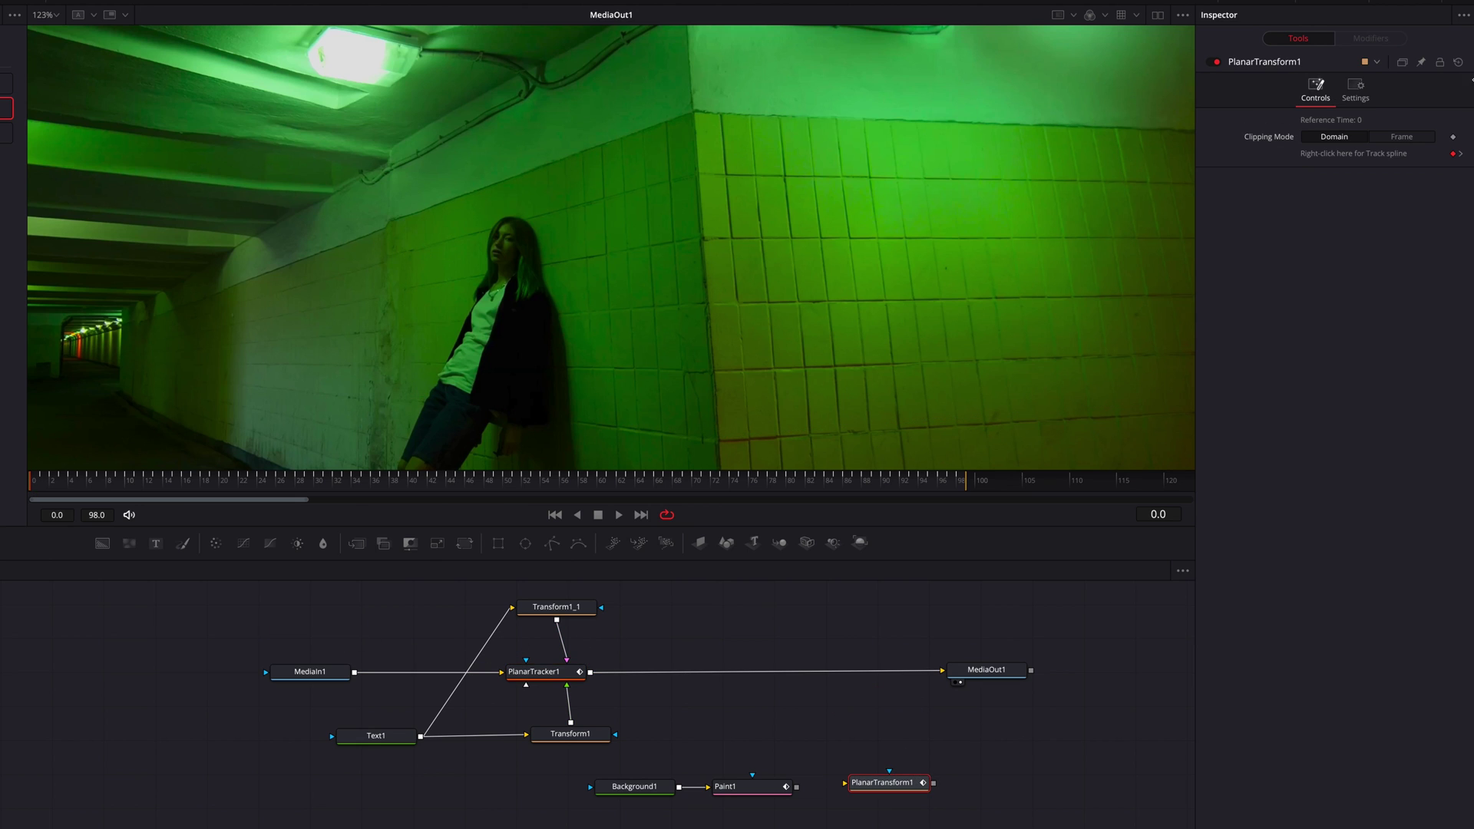
# Select PlanarTracker1 again to edit its operation mode.
pyautogui.click(540, 673)
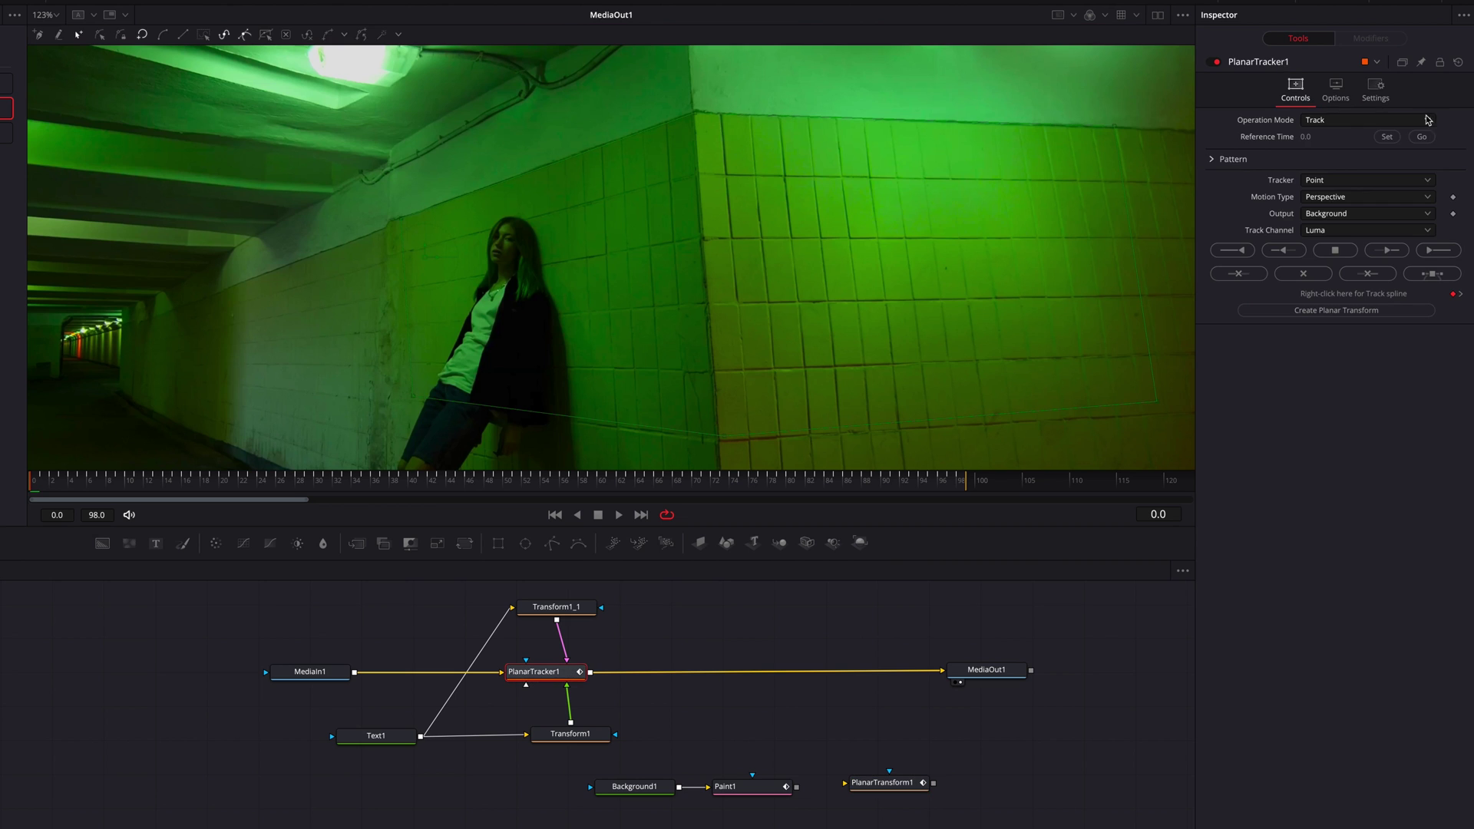
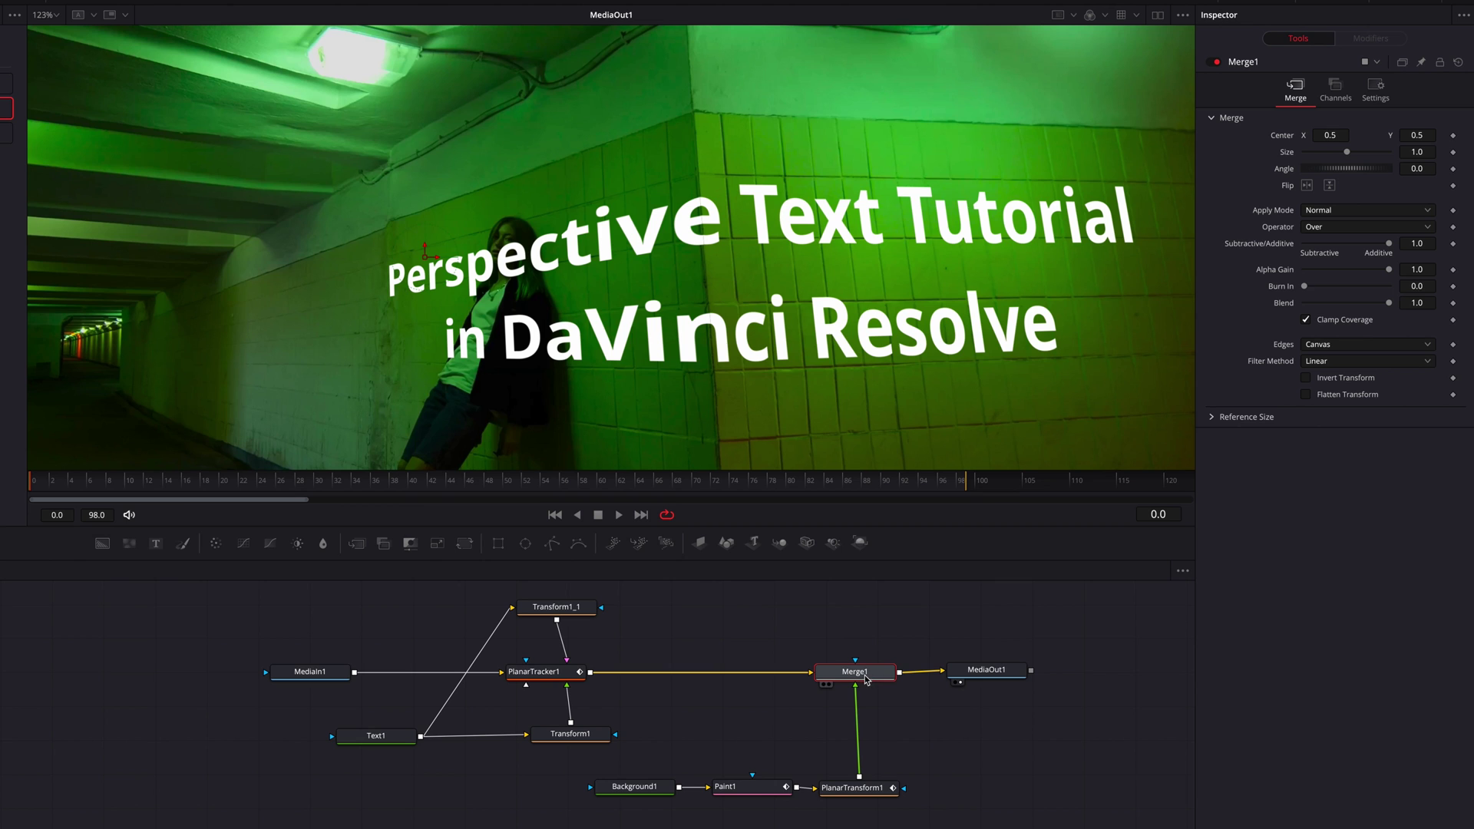
# Select Paint1 and set up a Stroke brush with size 0.0013 and softness 0.005.
pyautogui.click(760, 789)
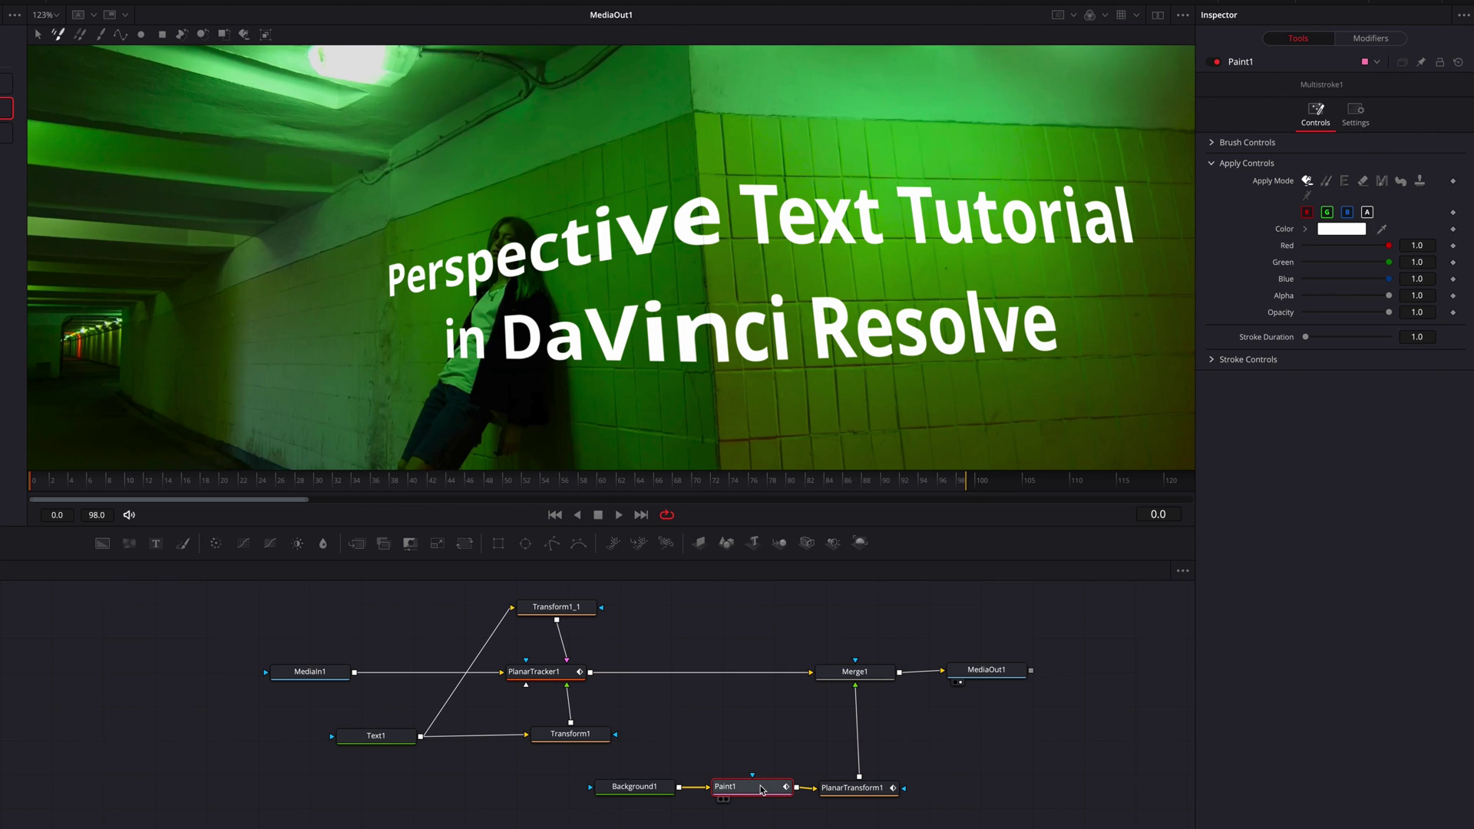
pyautogui.click(104, 39)
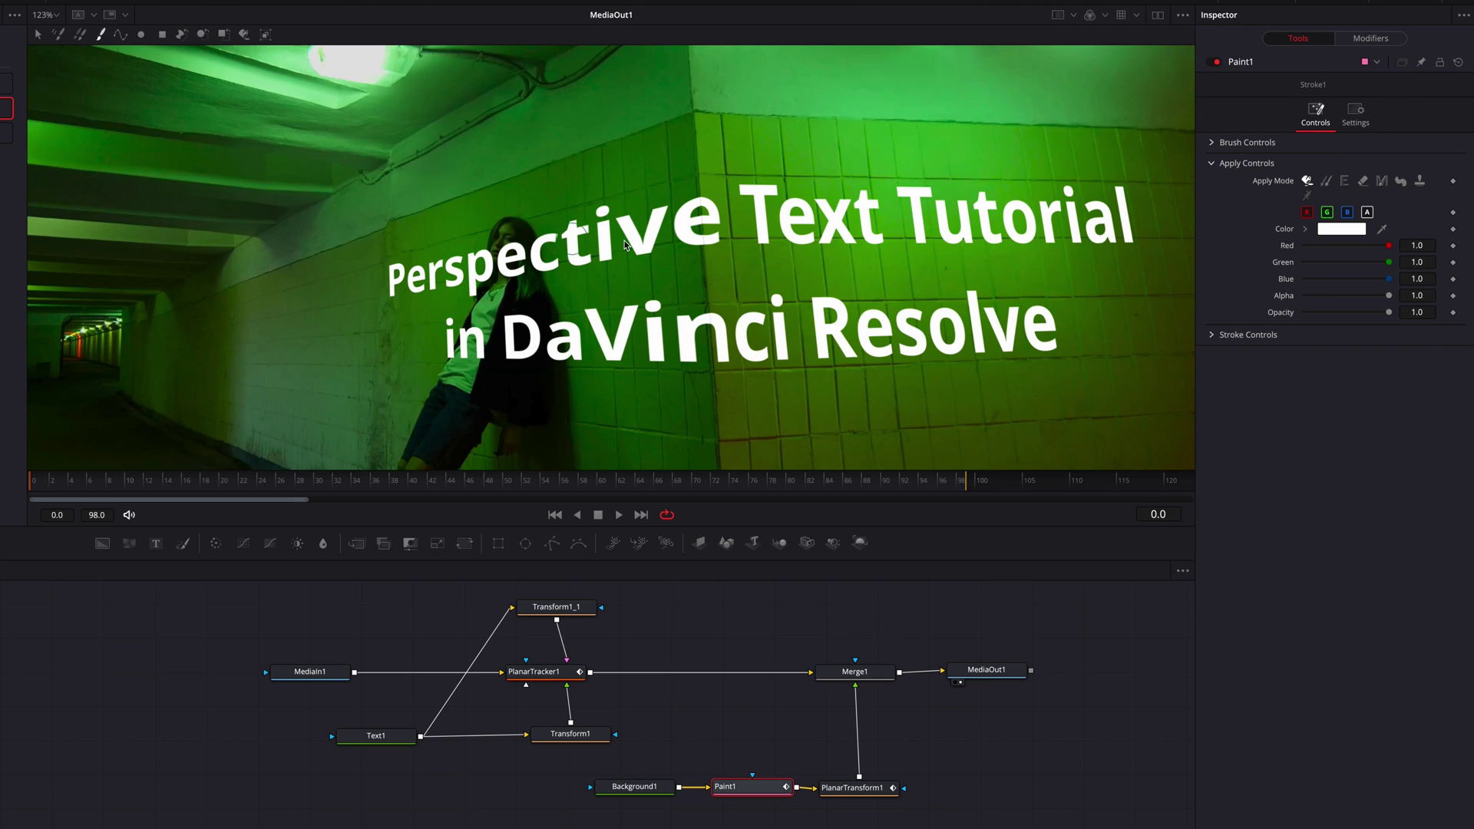
pyautogui.click(1213, 144)
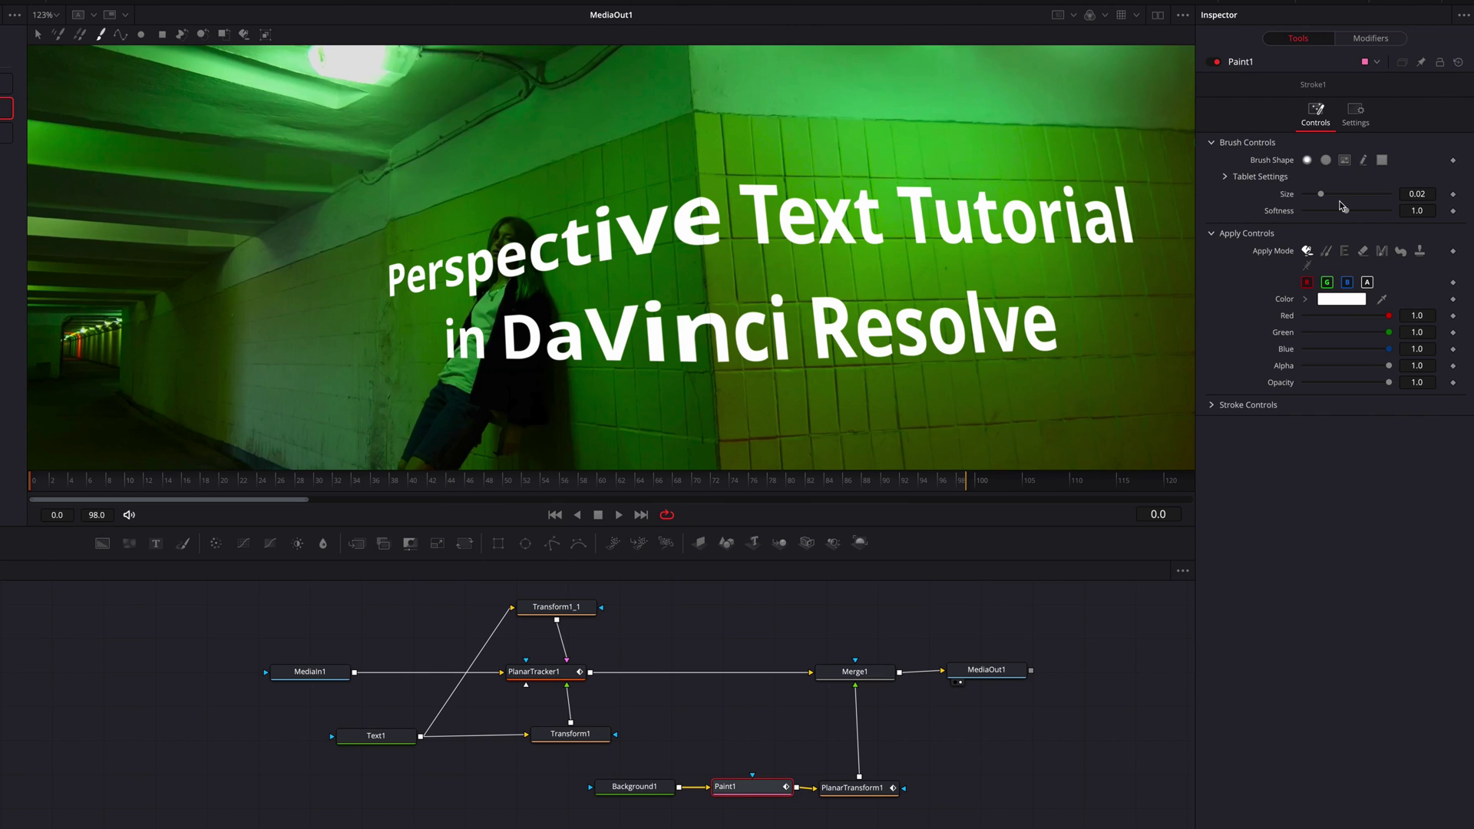
pyautogui.moveTo(1343, 207); pyautogui.dragTo(1304, 210)
pyautogui.moveTo(1320, 195); pyautogui.dragTo(1306, 196)
pyautogui.scroll(4, 720, 207)
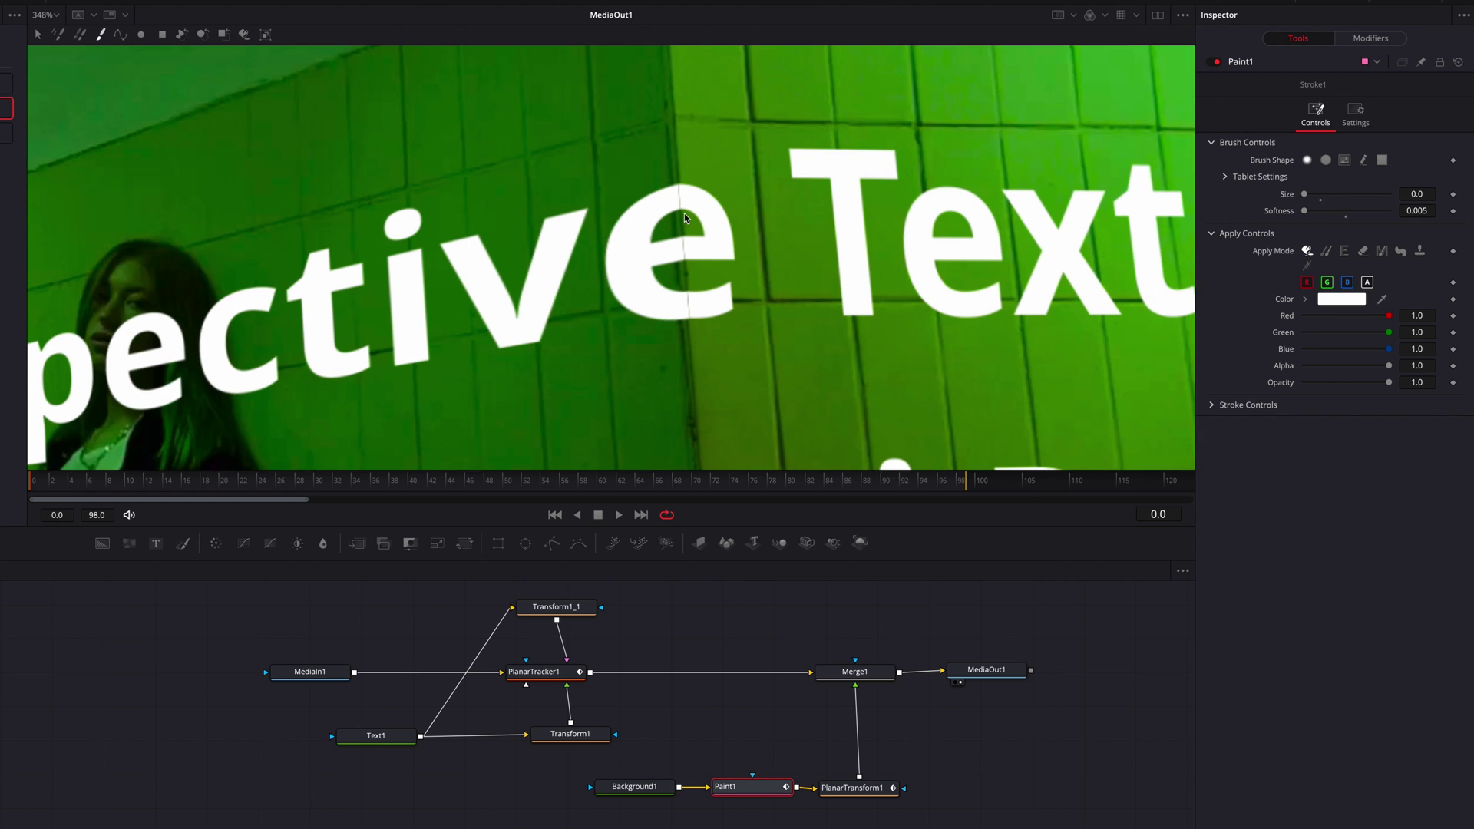
pyautogui.moveTo(1418, 195); pyautogui.dragTo(1420, 195)
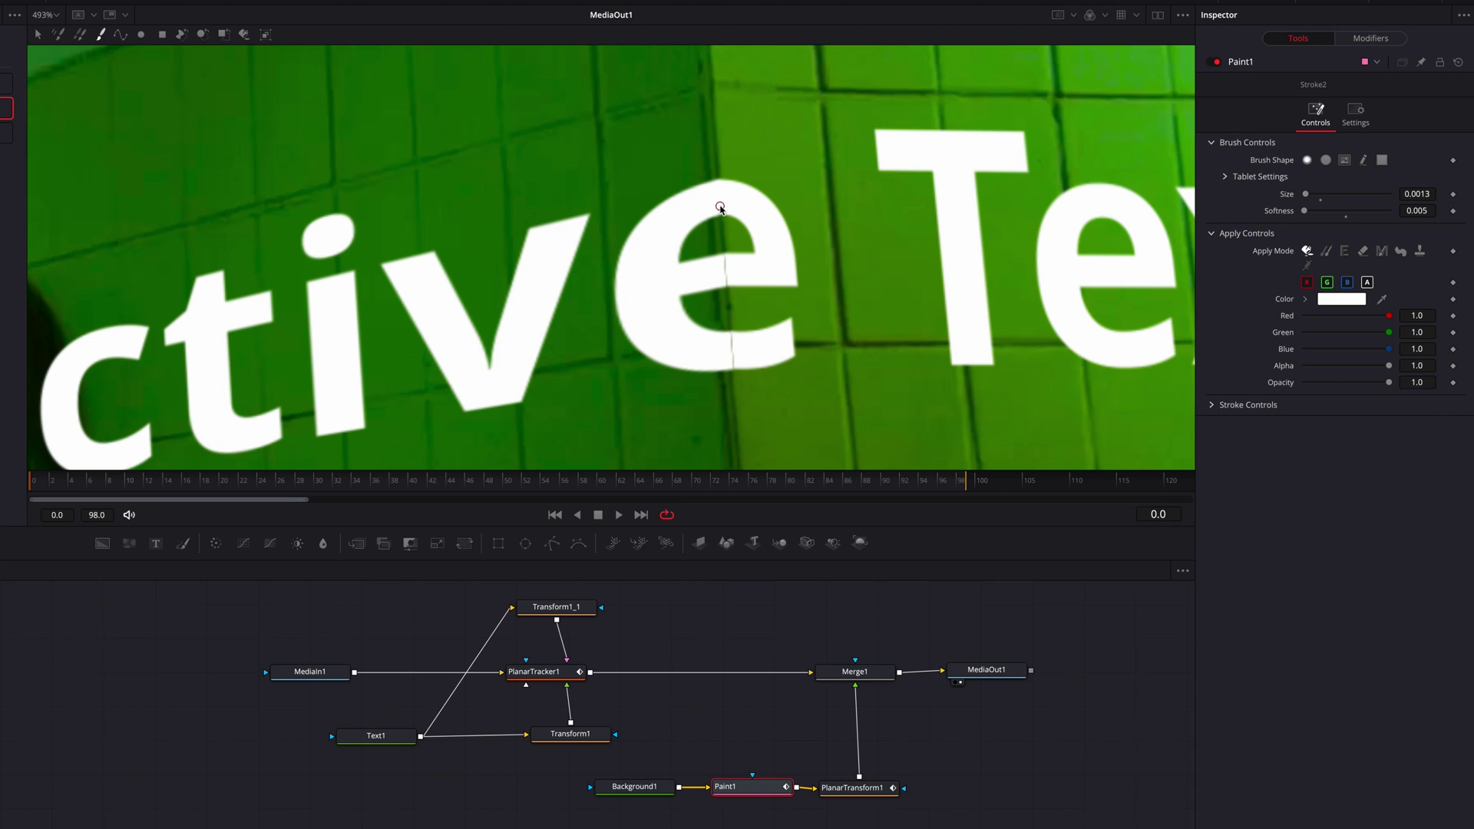
# Paint white strokes over the seam that splits the letter "e" of "Perspective" at the wall corner.
pyautogui.click(721, 206)
pyautogui.click(725, 273)
pyautogui.click(724, 258)
pyautogui.click(728, 270)
pyautogui.click(732, 361)
pyautogui.click(732, 350)
pyautogui.click(732, 339)
pyautogui.click(735, 364)
pyautogui.click(731, 339)
# Paint white strokes over the corner seam in the letter "n" of "DaVinci".
pyautogui.scroll(-5, 760, 353)
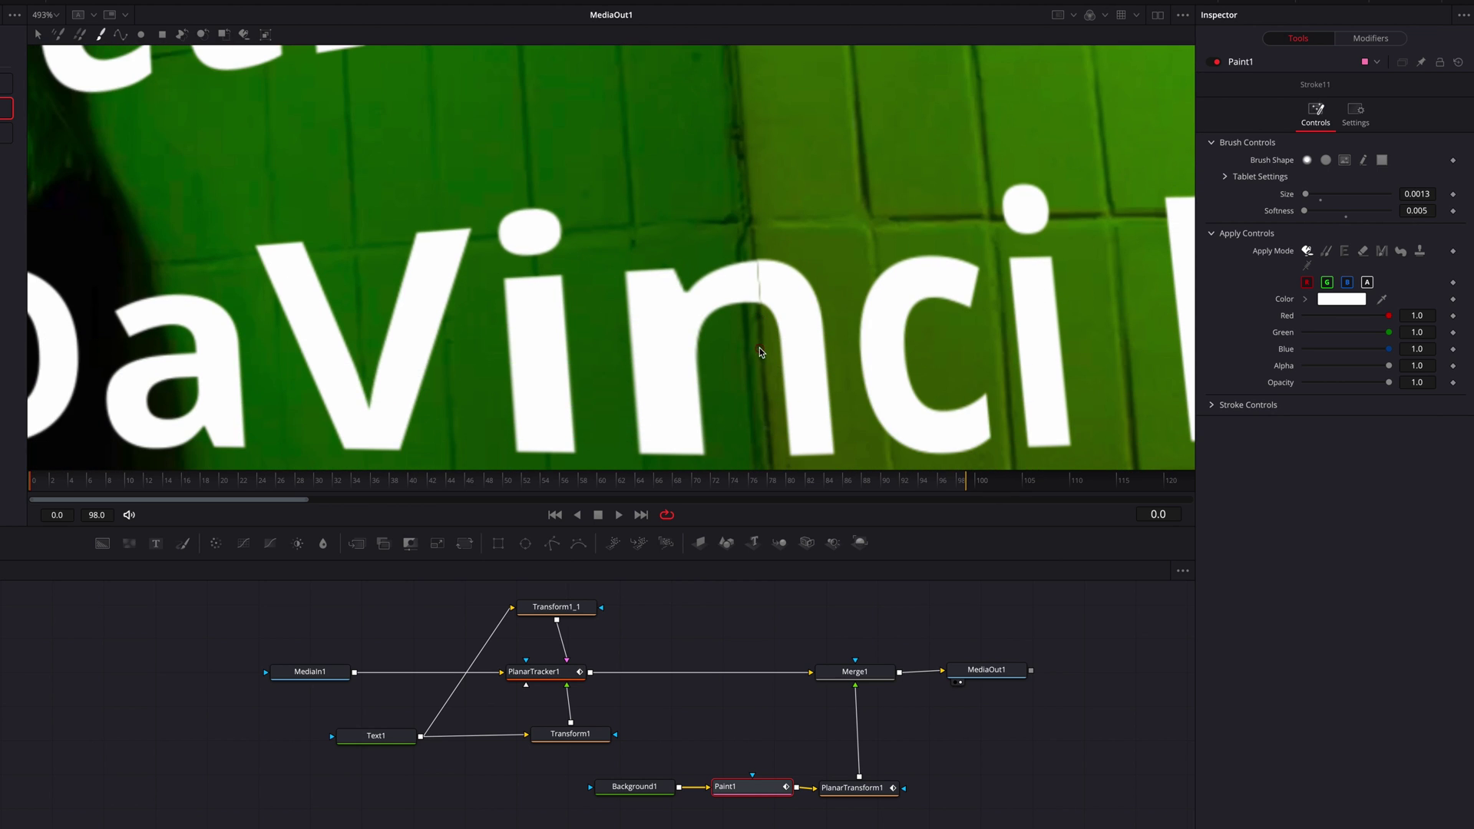
pyautogui.moveTo(758, 271); pyautogui.dragTo(767, 289)
pyautogui.scroll(-8, 759, 291)
pyautogui.scroll(2, 831, 255)
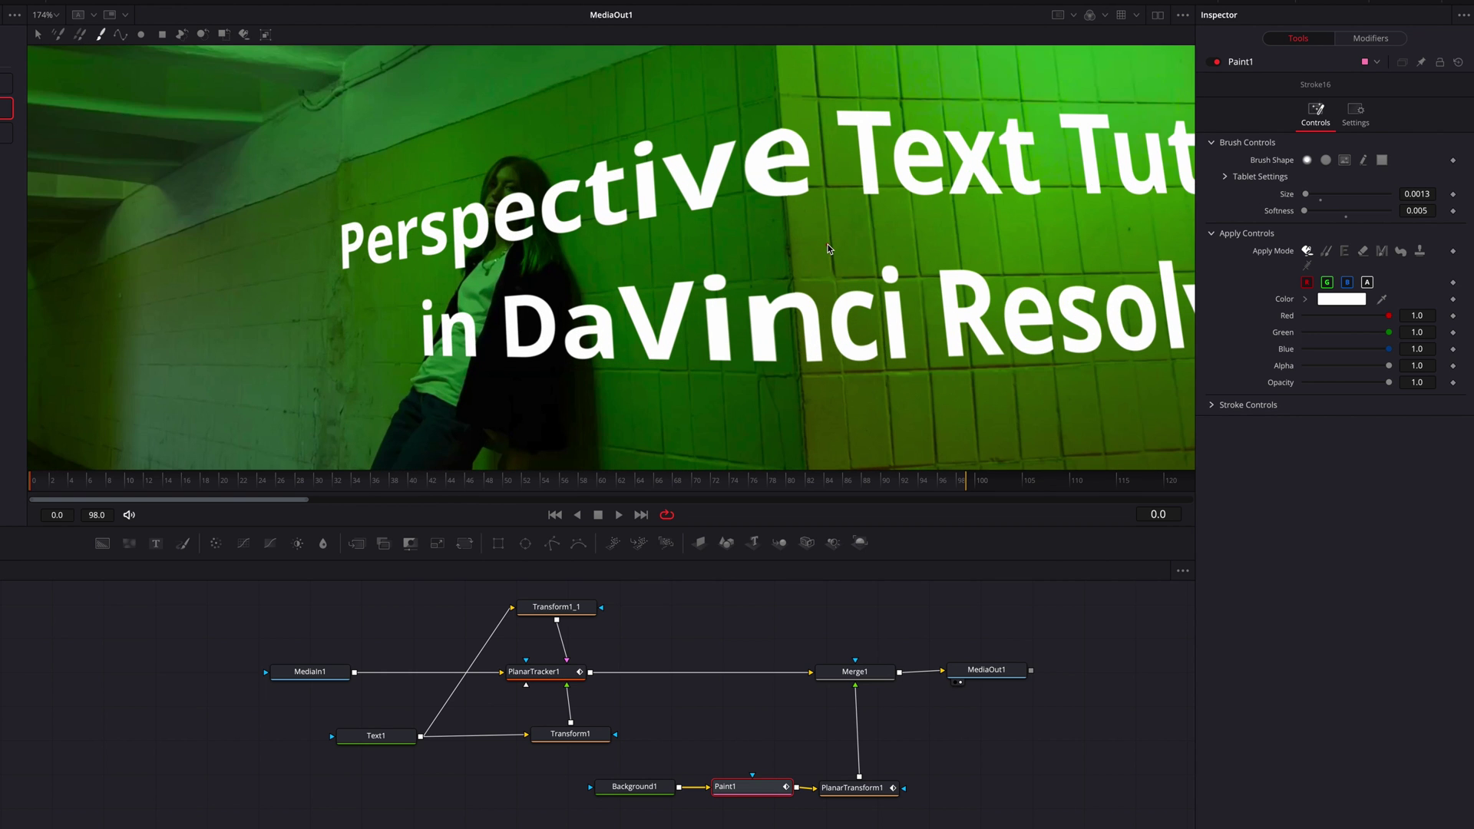
# Fit the composite in the viewer, play it back to check the painted text, and return to frame 0.
pyautogui.hotkey('ctrl', 'f')
pyautogui.moveTo(987, 670); pyautogui.dragTo(998, 671)
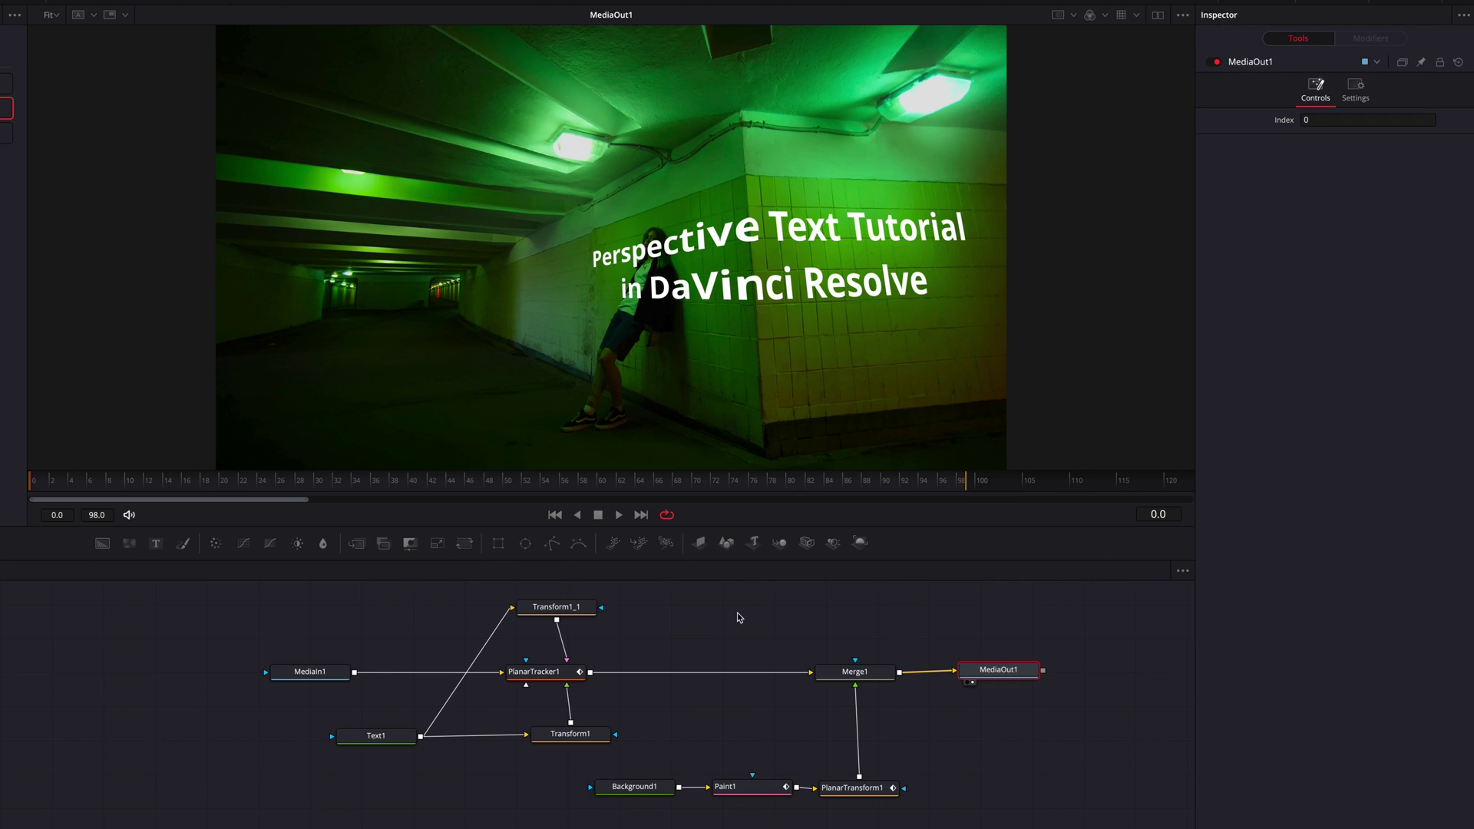
pyautogui.scroll(2, 754, 281)
pyautogui.scroll(-1, 755, 328)
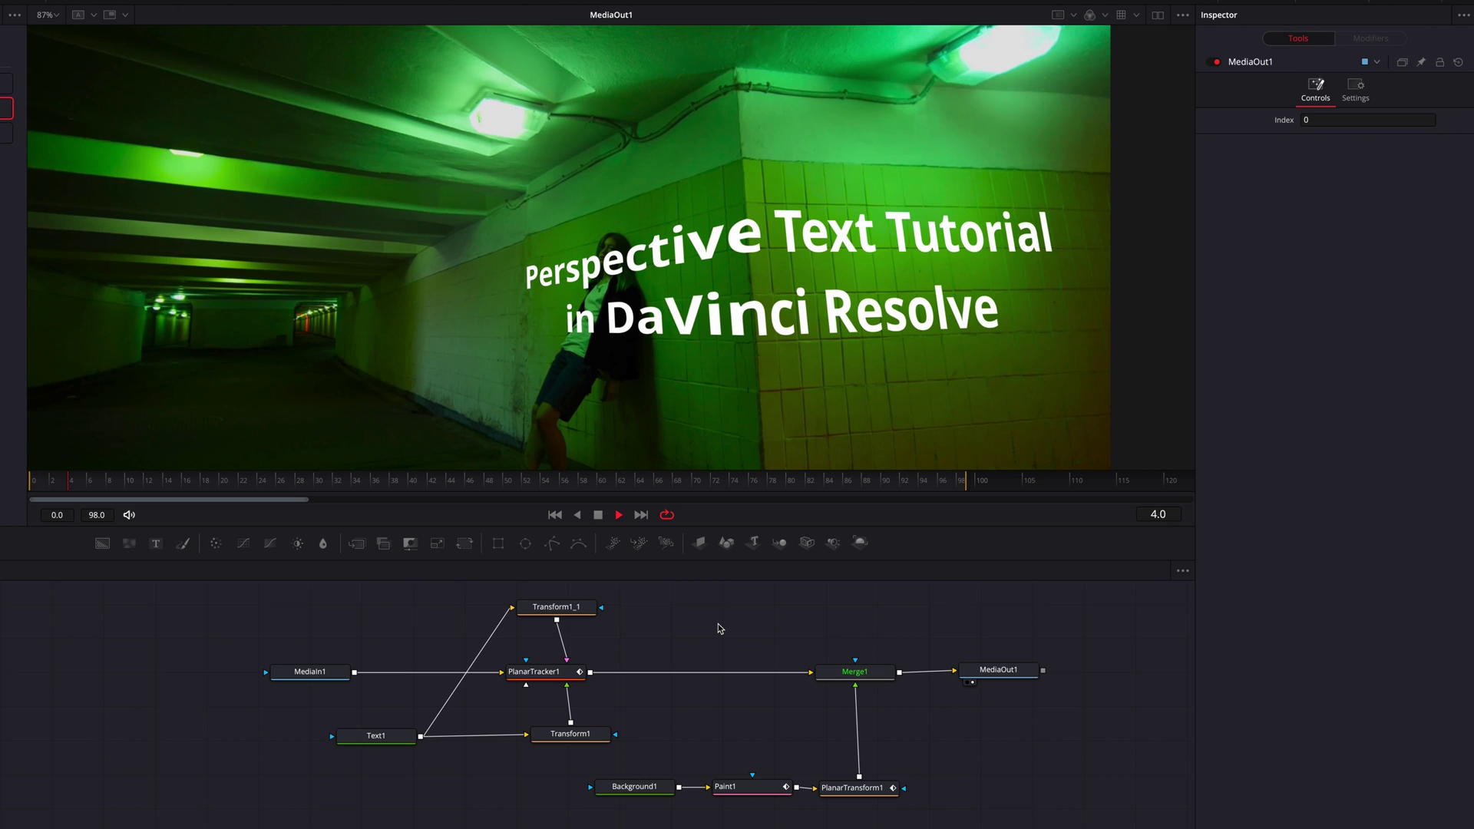
pyautogui.press('space')
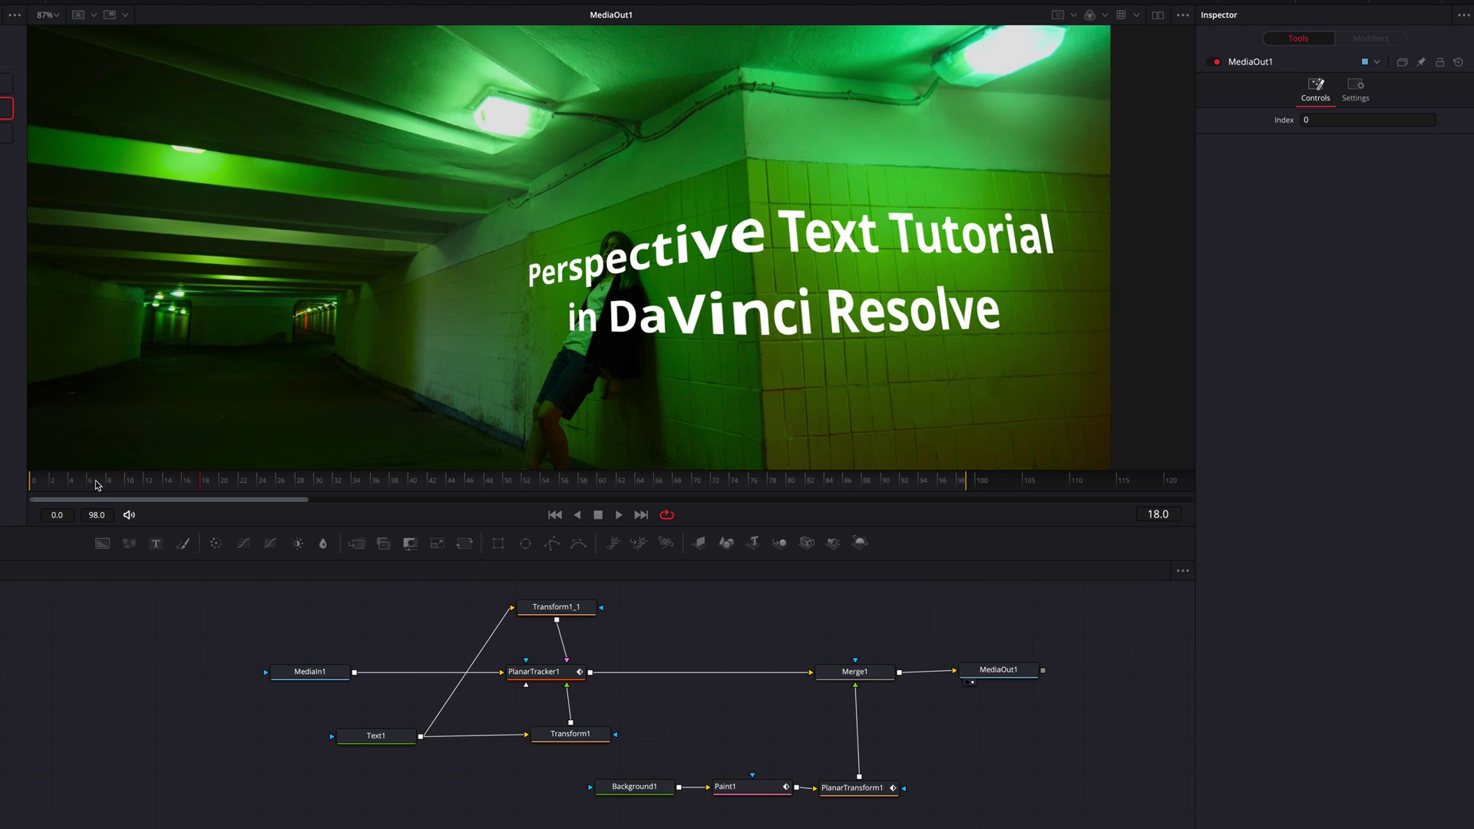
pyautogui.click(31, 481)
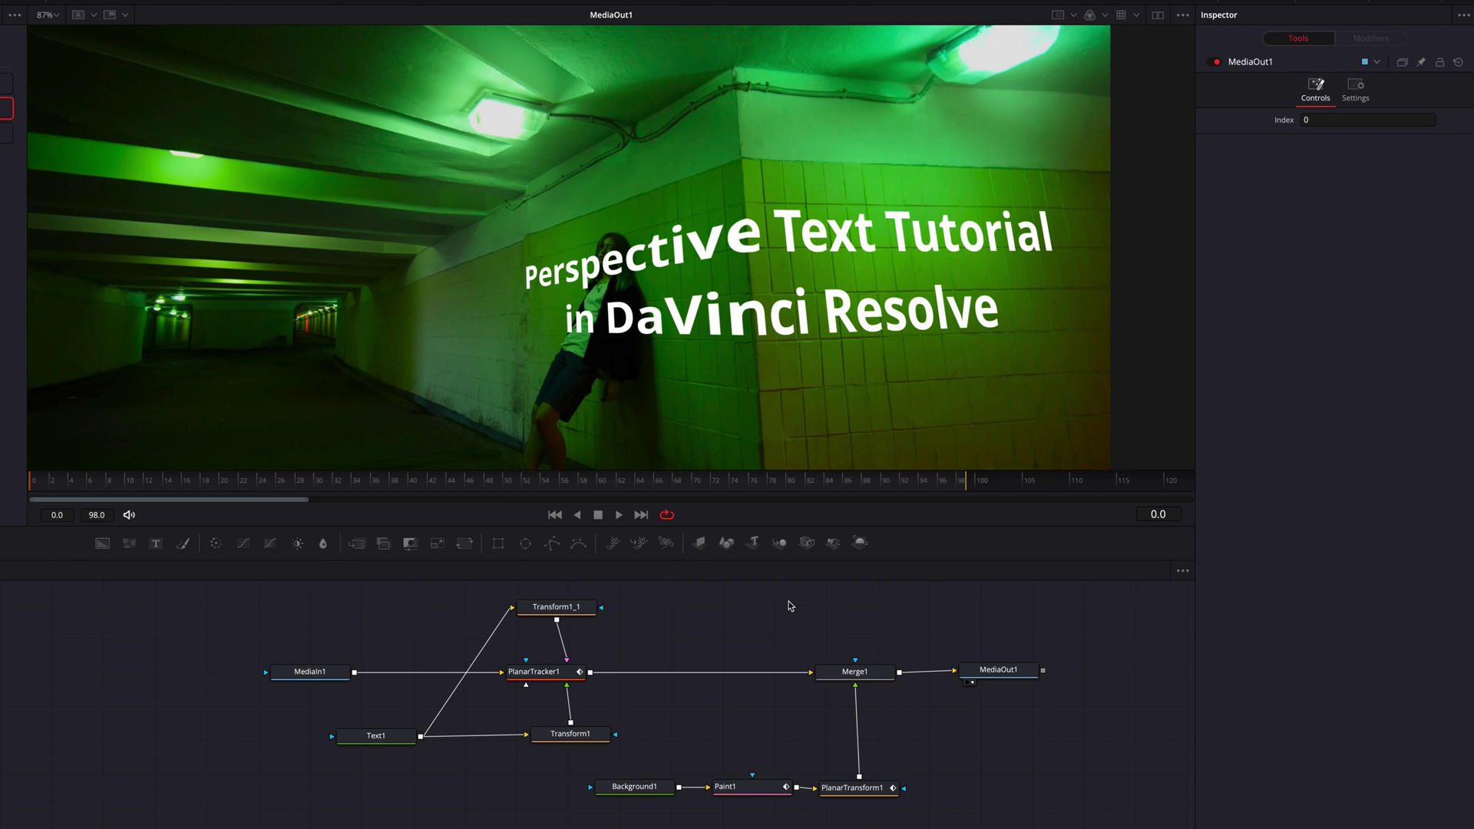
# Switch to the Edit page, play the finished wall5.mp4 clip and return the playhead to its start.
pyautogui.click(542, 816)
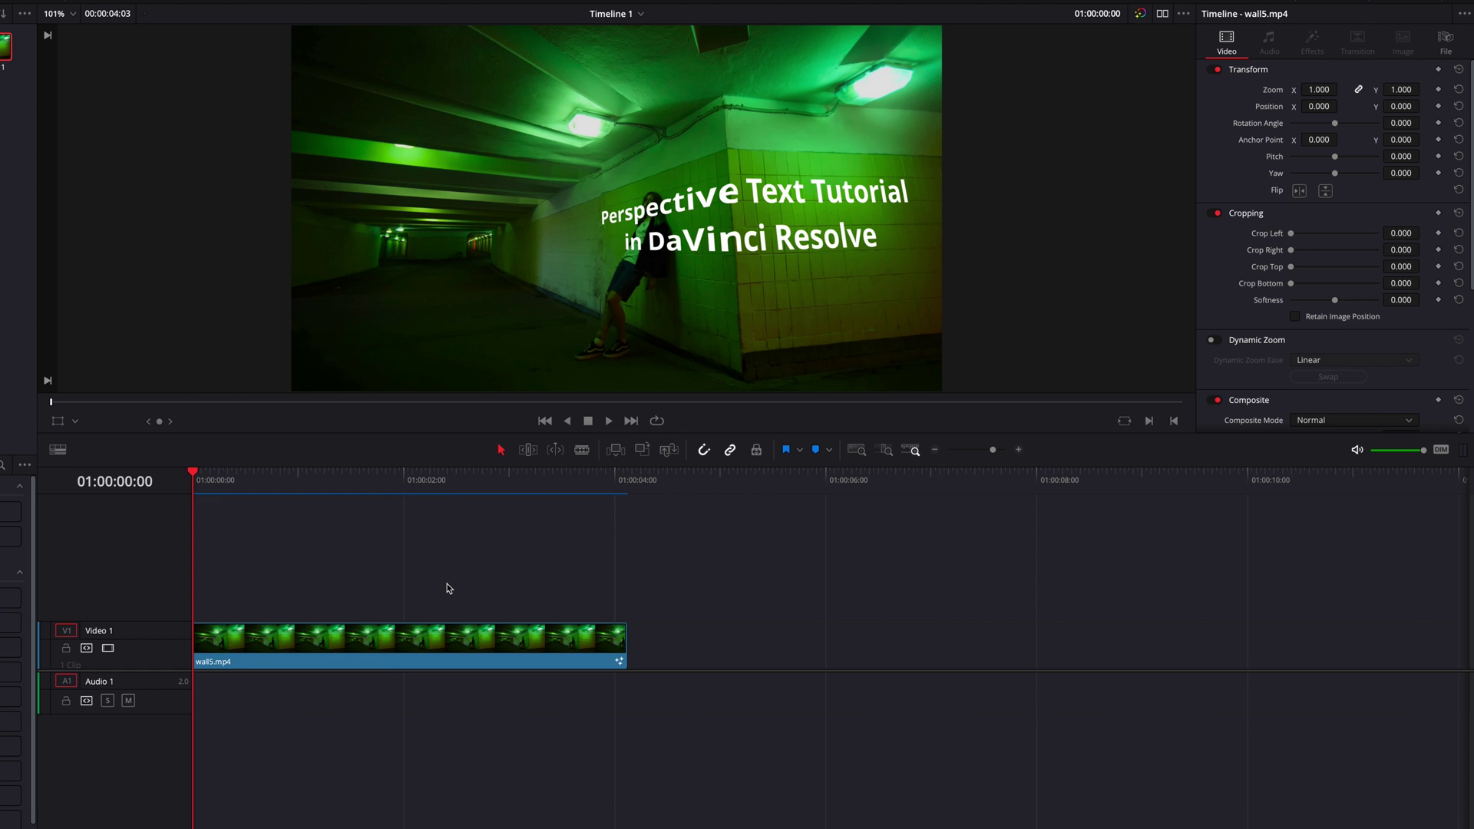
pyautogui.press('space')
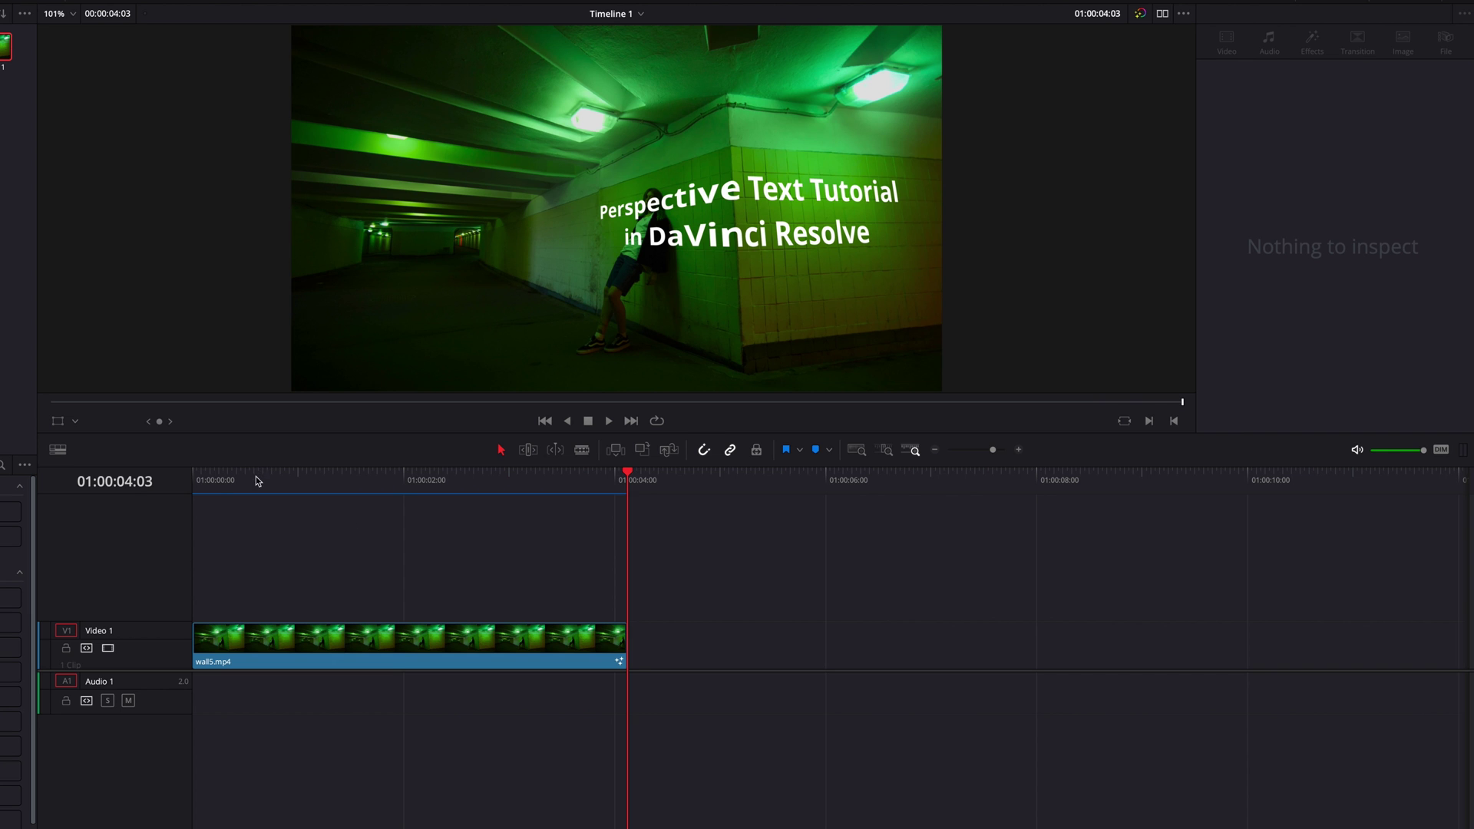
pyautogui.moveTo(255, 479); pyautogui.dragTo(185, 486)
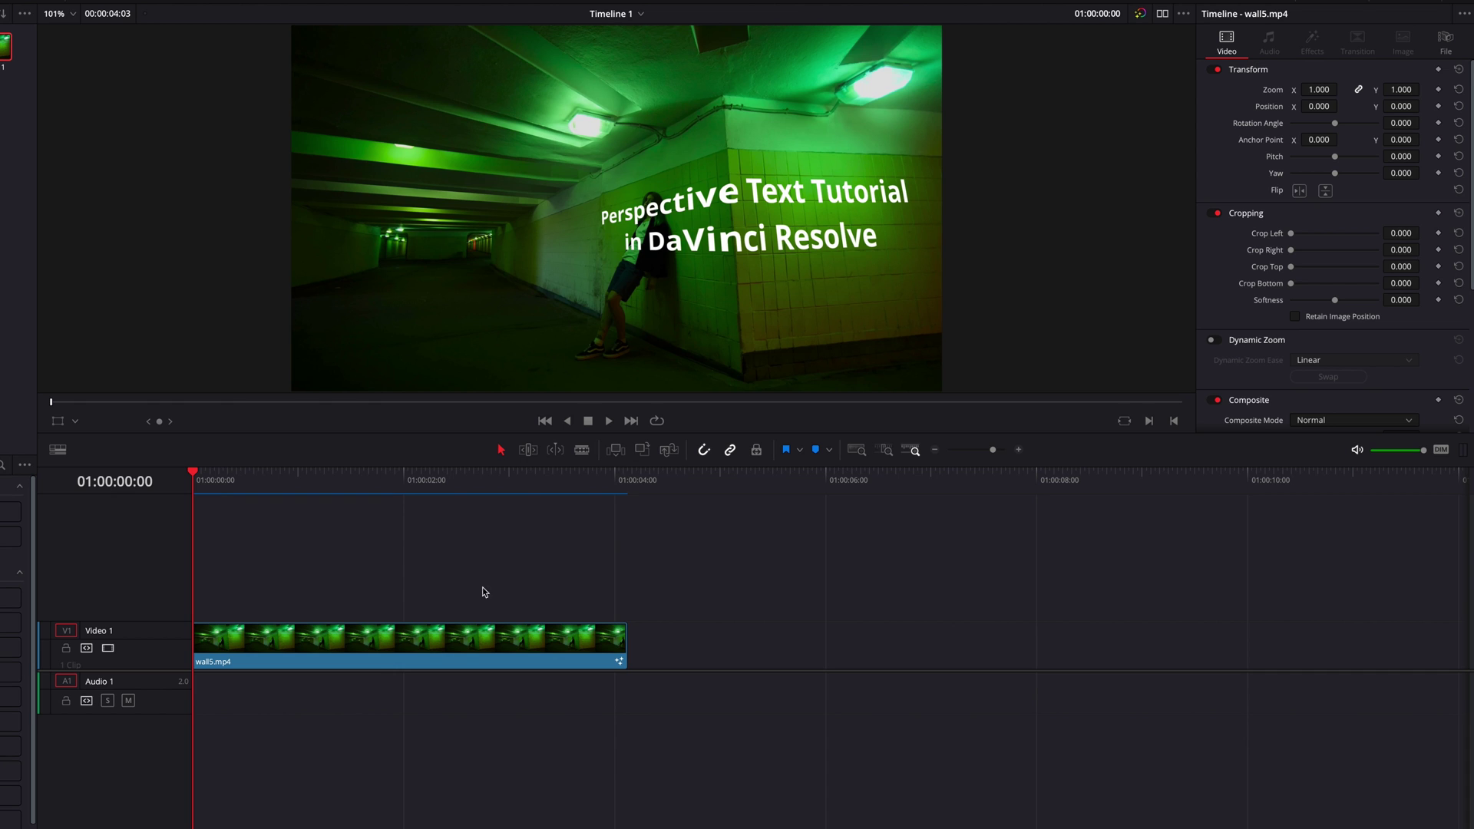
# Duplicate the wall5.mp4 clip on Video 1, placing the copy after the original at 01:00:04:11.
pyautogui.click(455, 651)
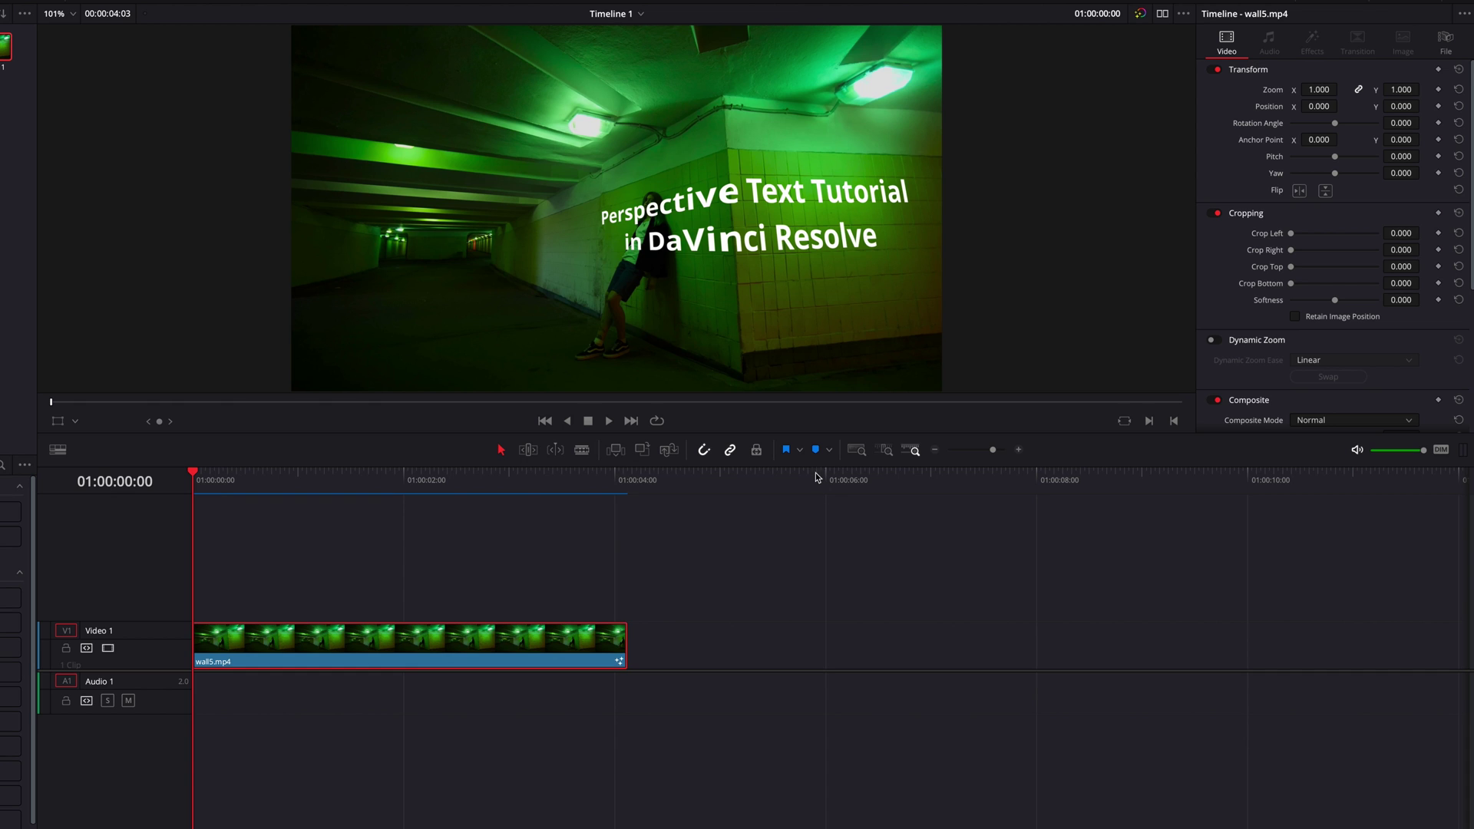
pyautogui.click(665, 485)
pyautogui.hotkey('ctrl', 'v')
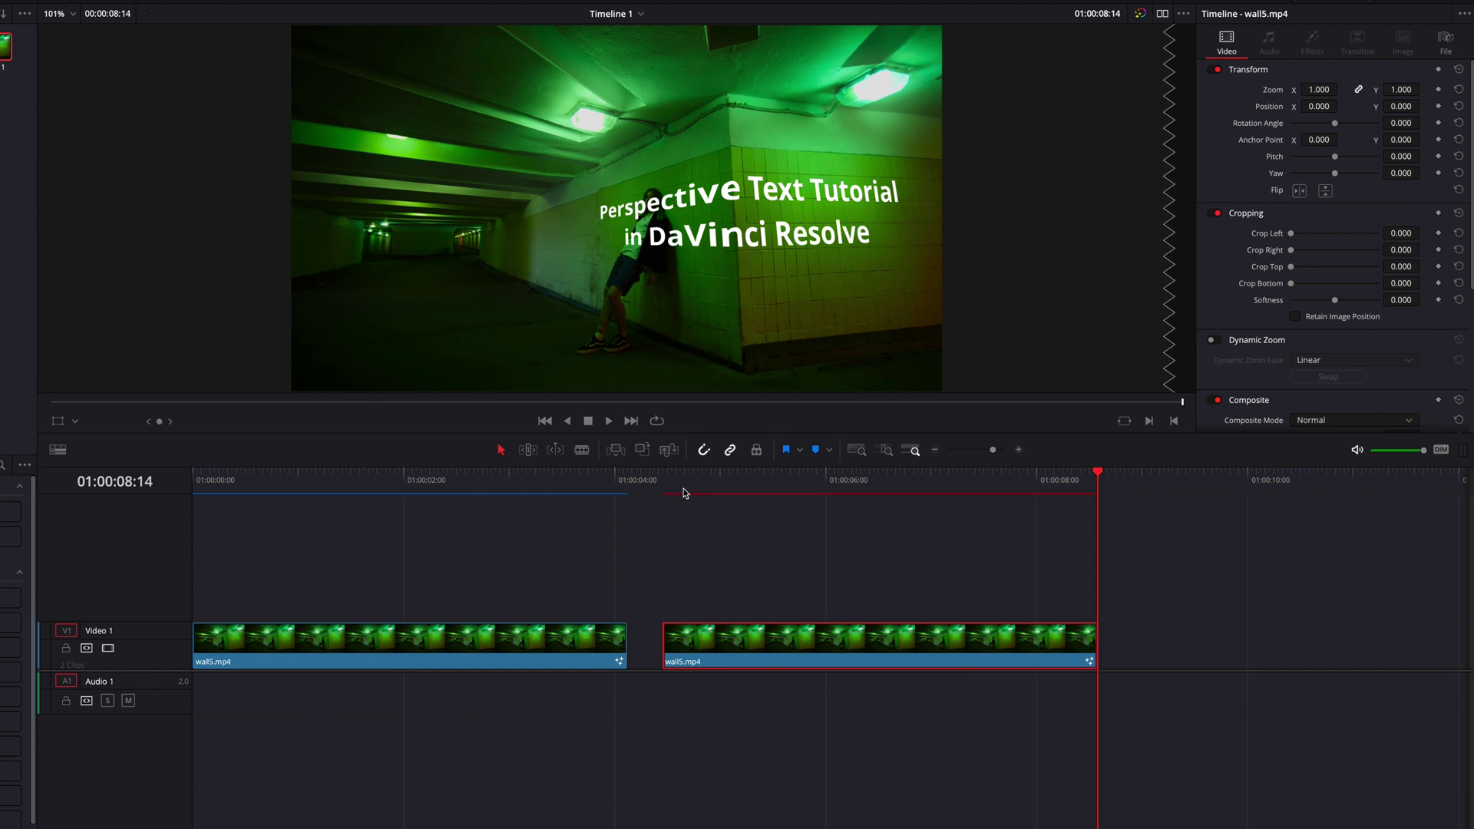
# Reset the Fusion composition of the duplicated wall5.mp4 clip.
pyautogui.click(671, 489)
pyautogui.rightClick(793, 647)
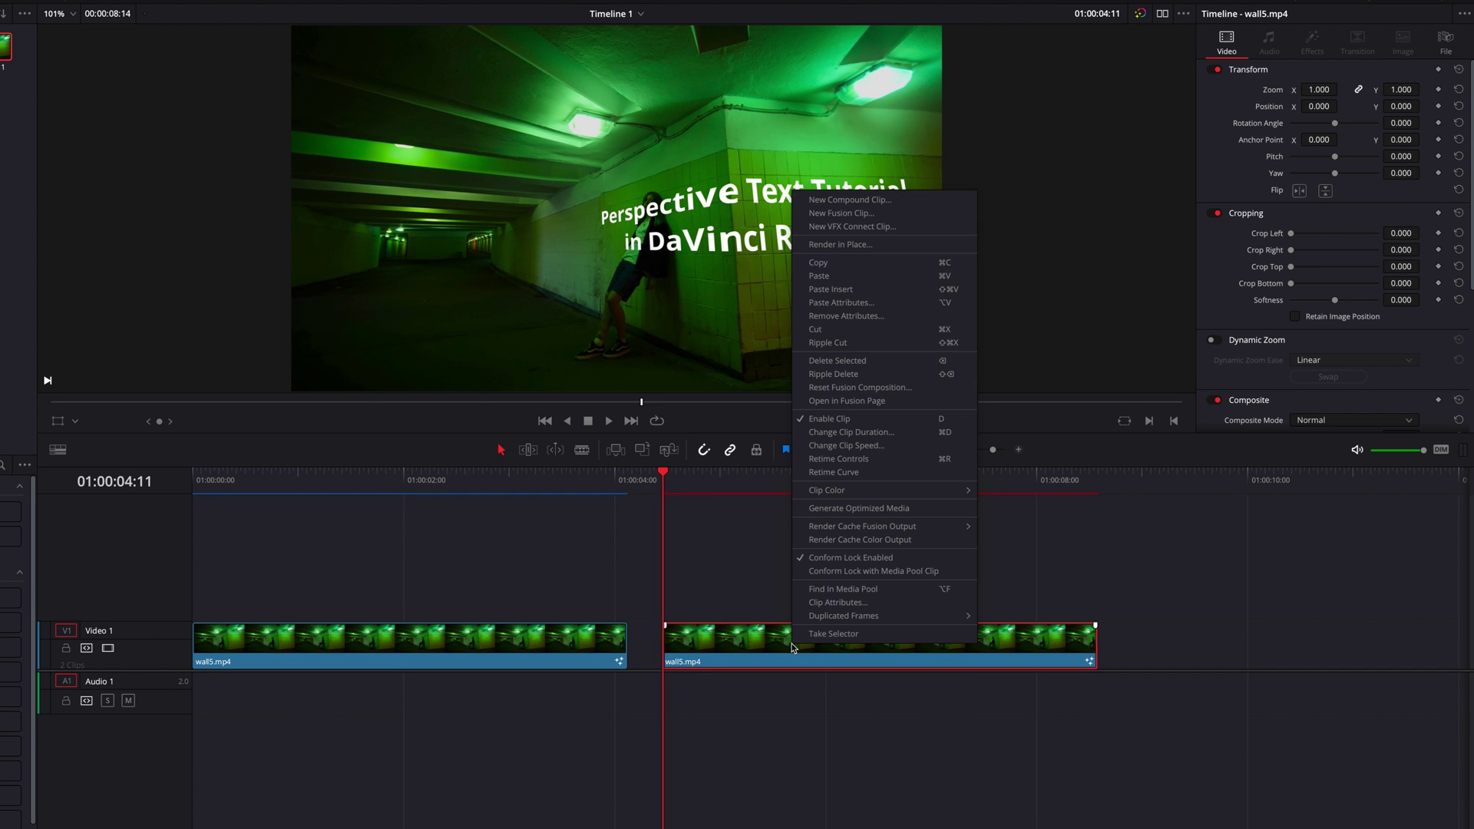
pyautogui.click(908, 391)
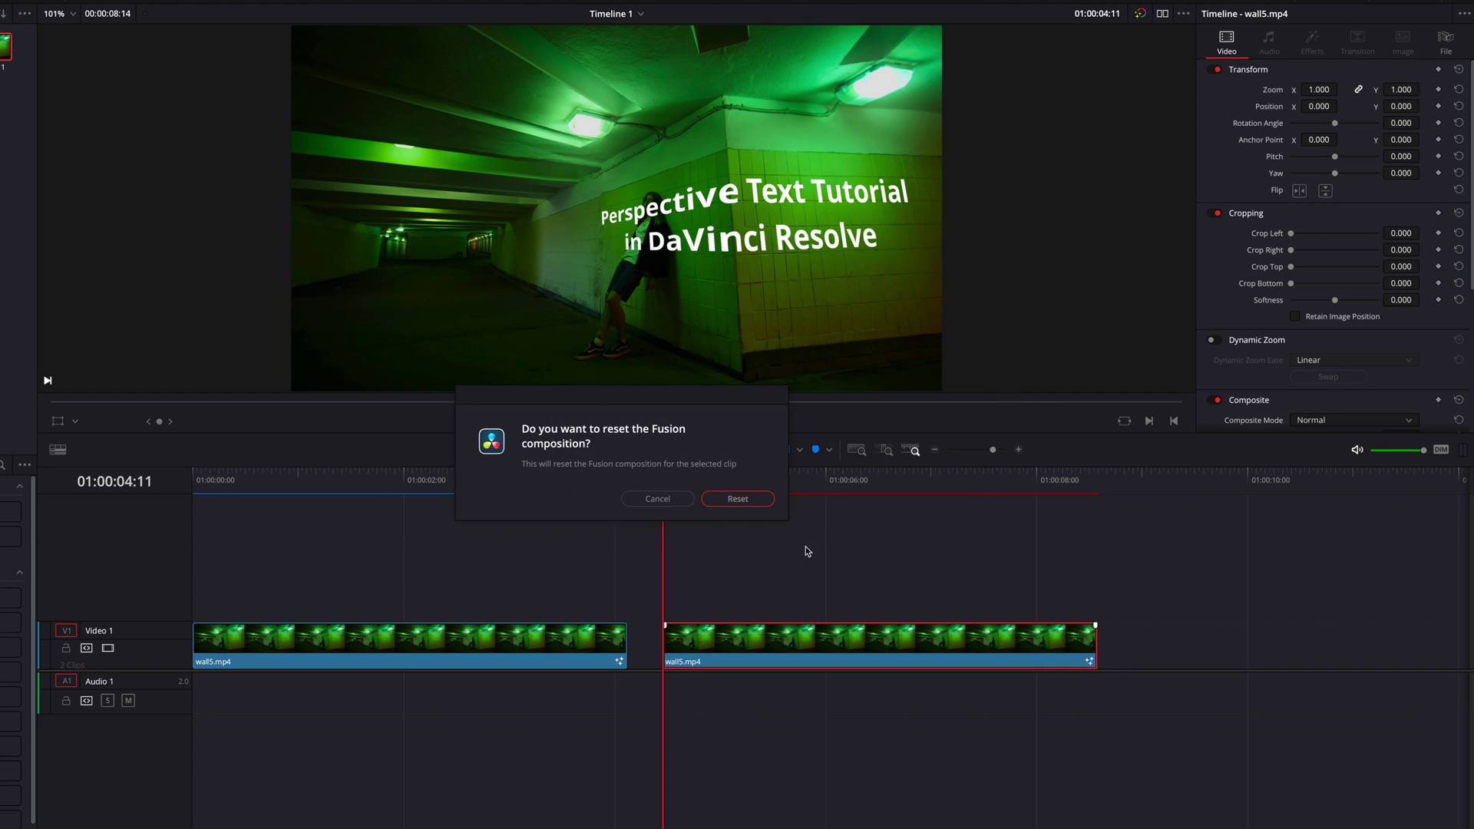
pyautogui.click(723, 499)
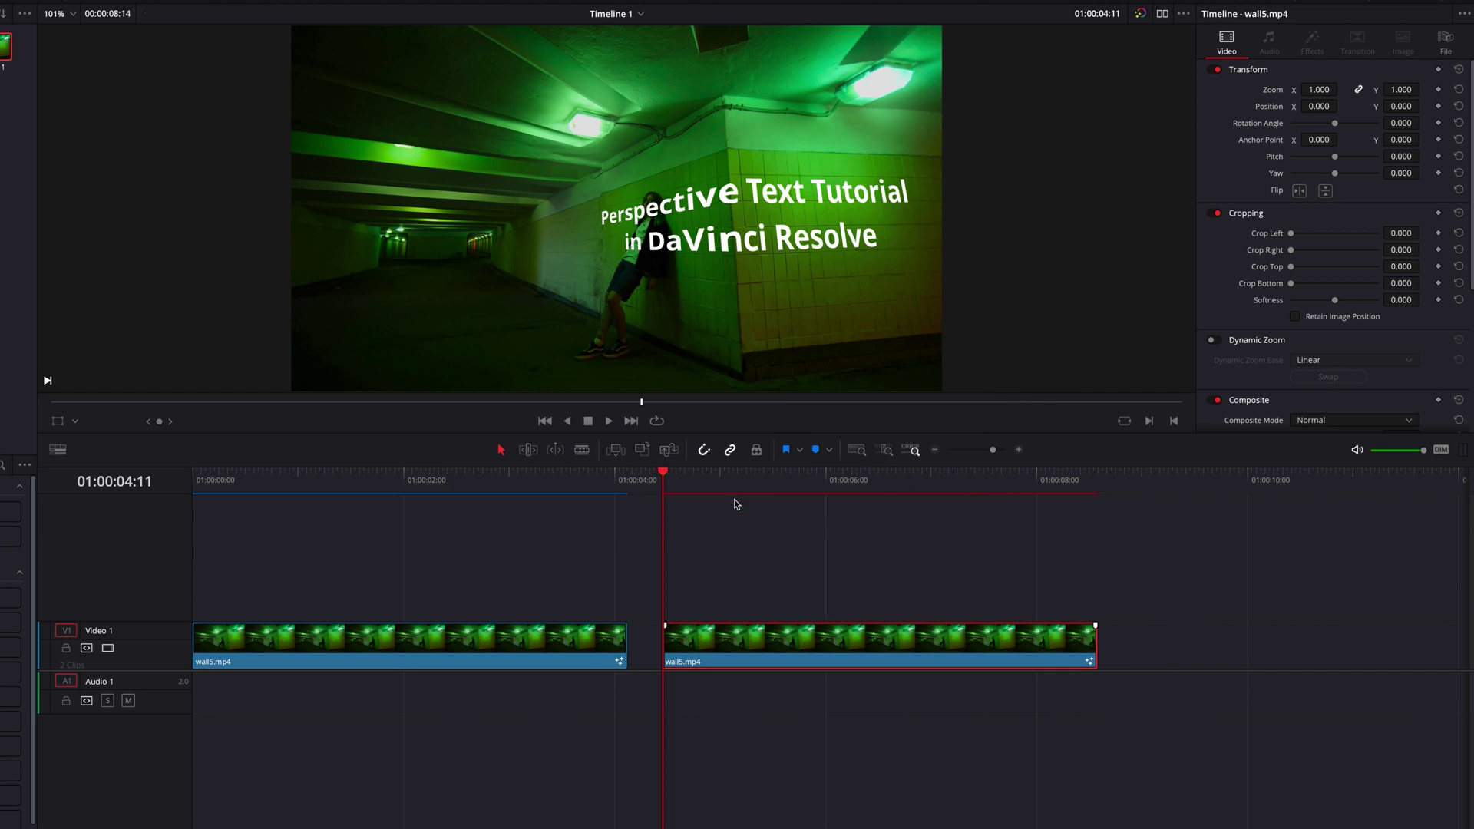
# Play the duplicated clip to check it without text, and return the playhead to its first frame.
pyautogui.click(783, 581)
pyautogui.press('space')
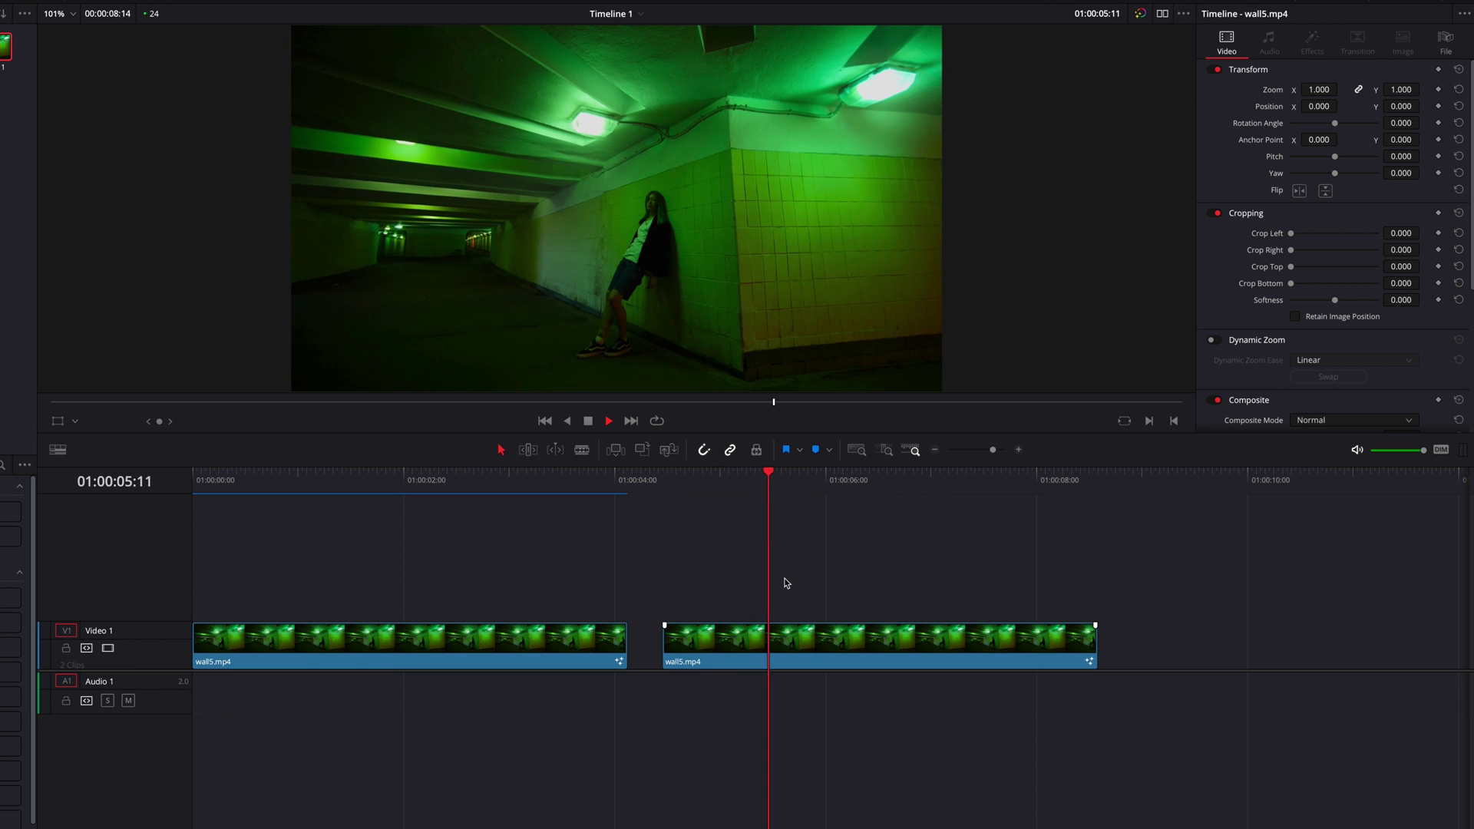
pyautogui.click(676, 480)
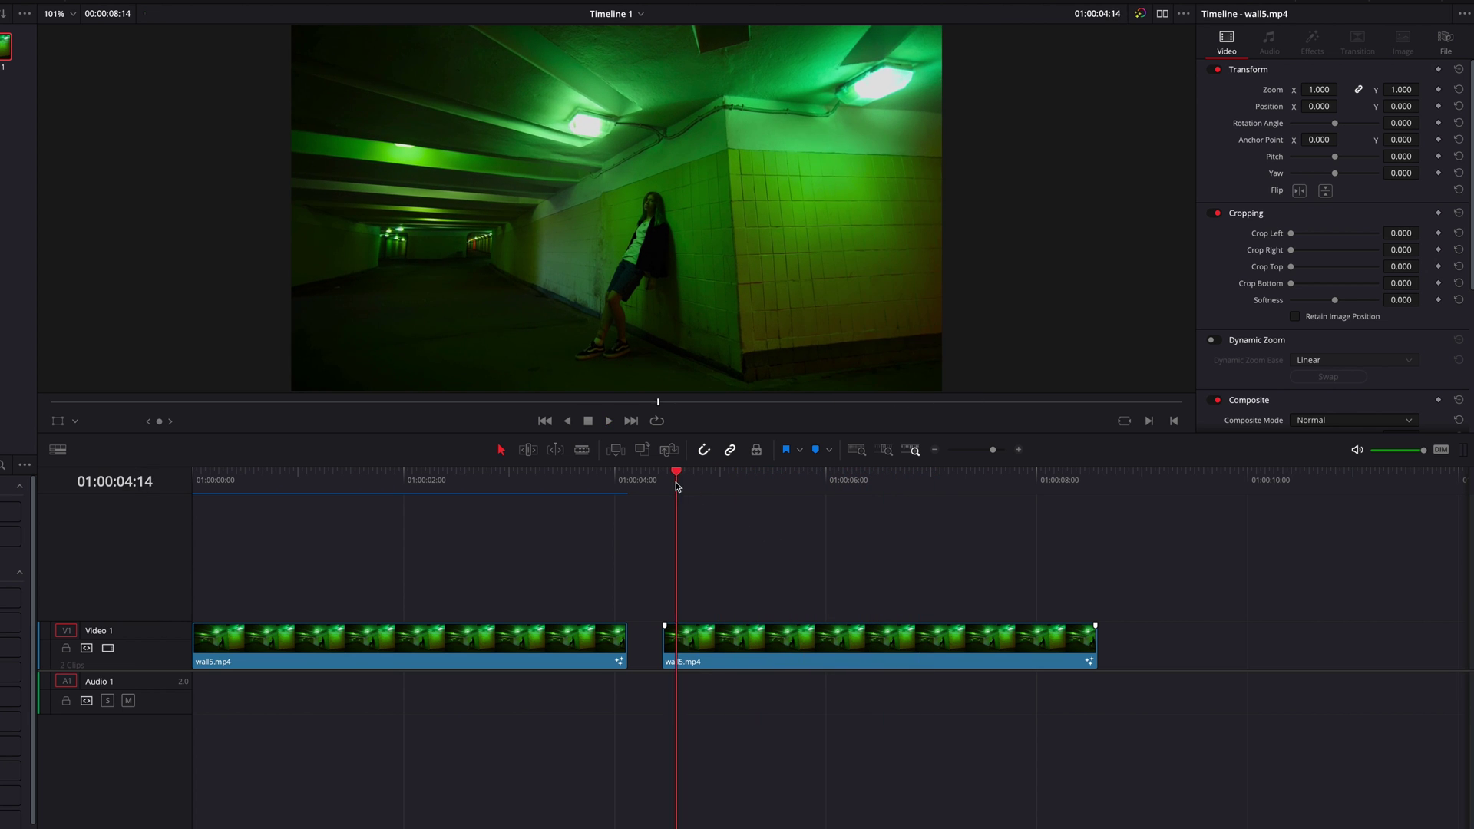
pyautogui.press('Left')
pyautogui.press('Left')
pyautogui.press('Left')
# Open the duplicated clip on the Color page, add an alpha output and connect node 01's alpha to it.
pyautogui.click(759, 647)
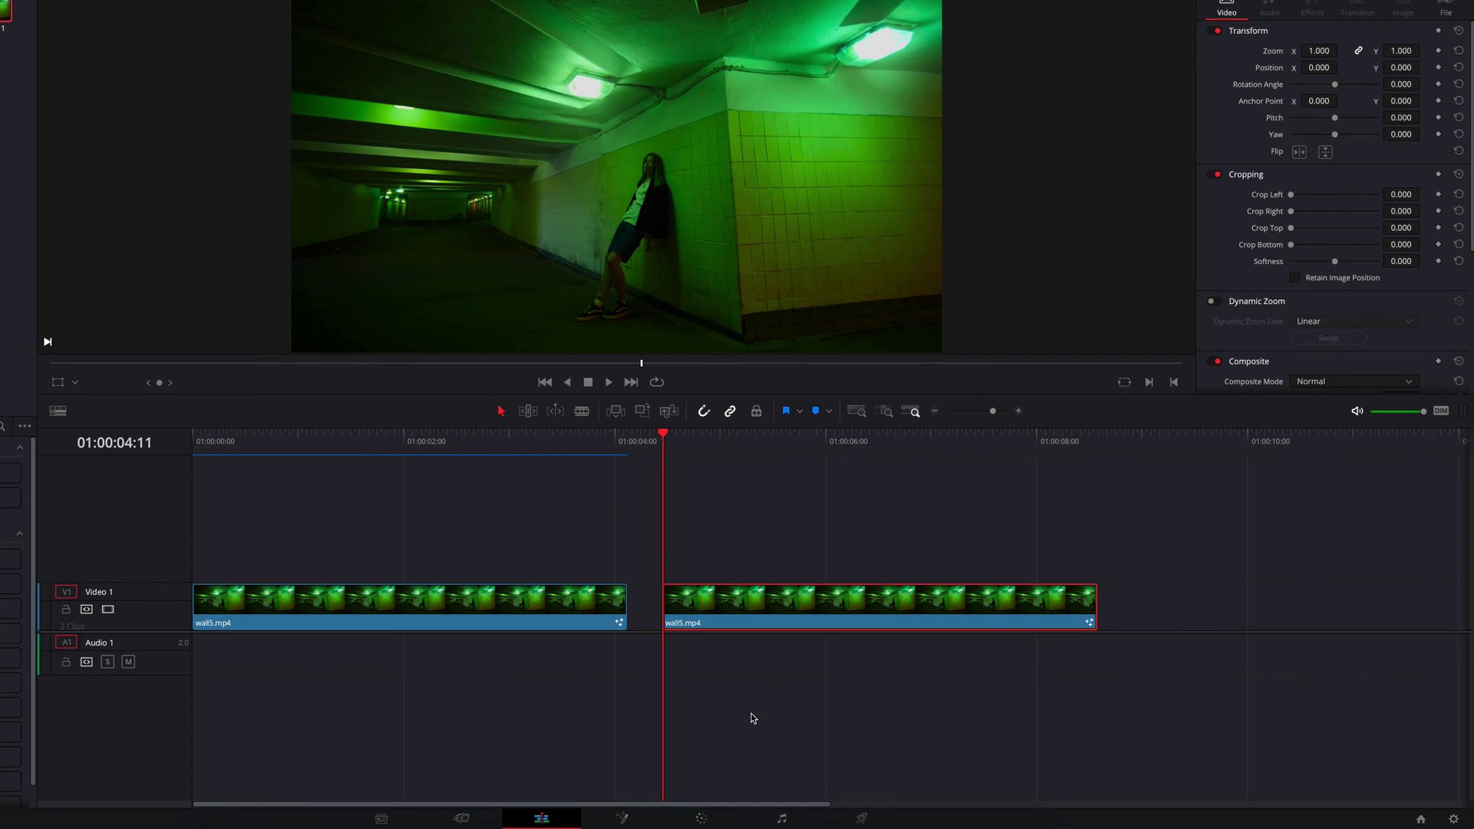
pyautogui.click(710, 813)
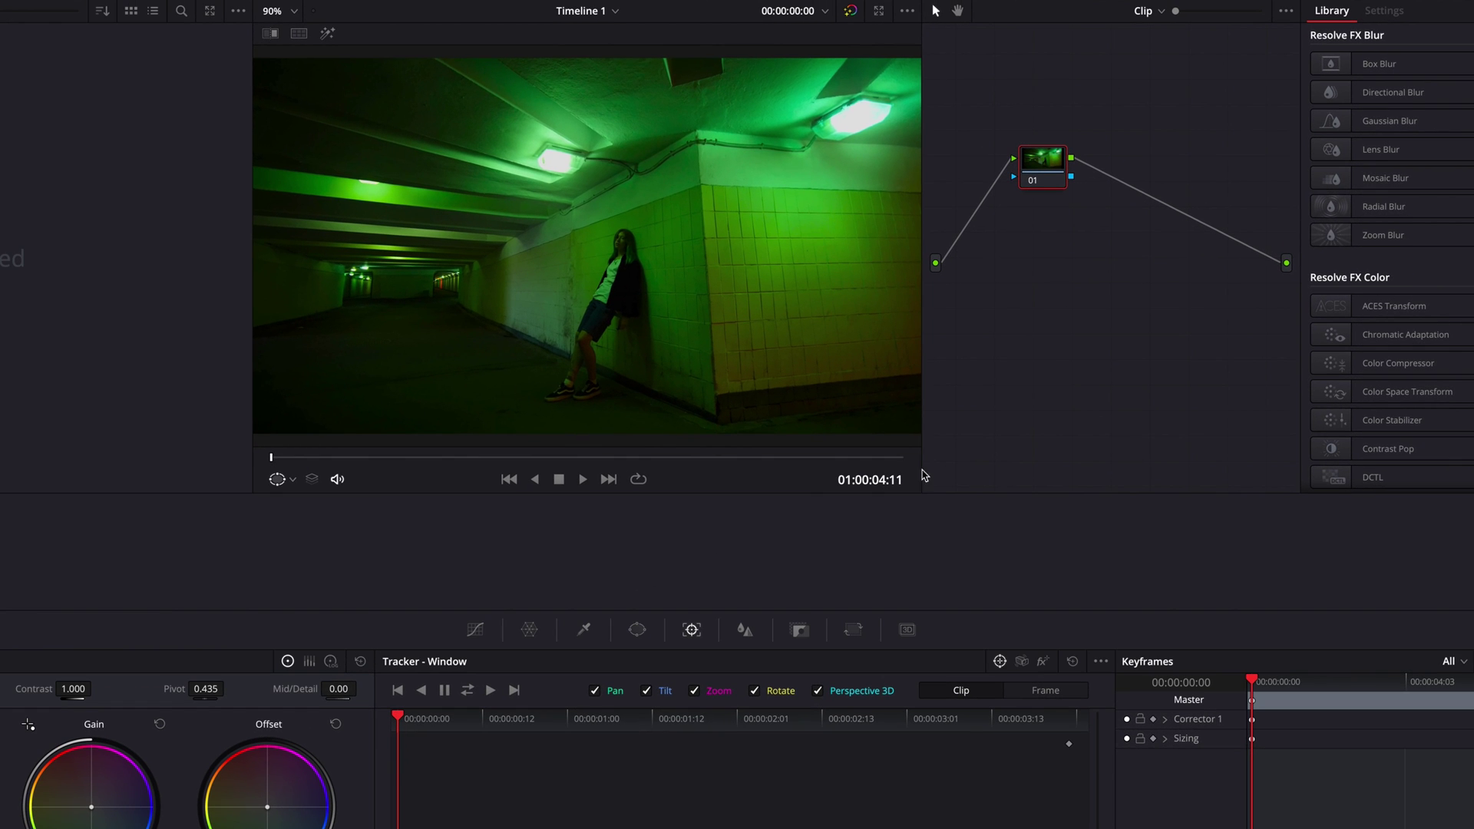
pyautogui.rightClick(1032, 273)
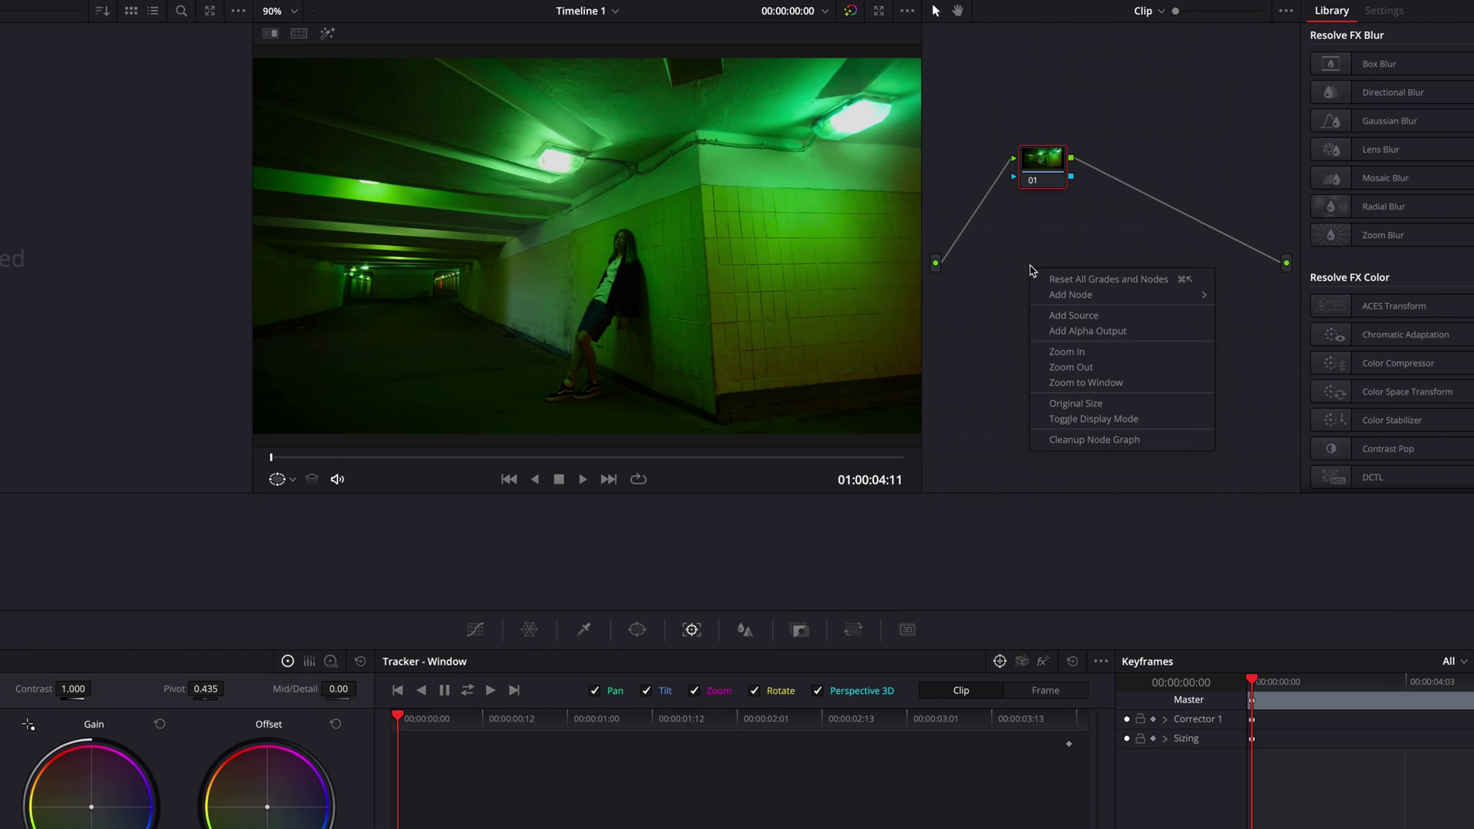
pyautogui.click(1146, 333)
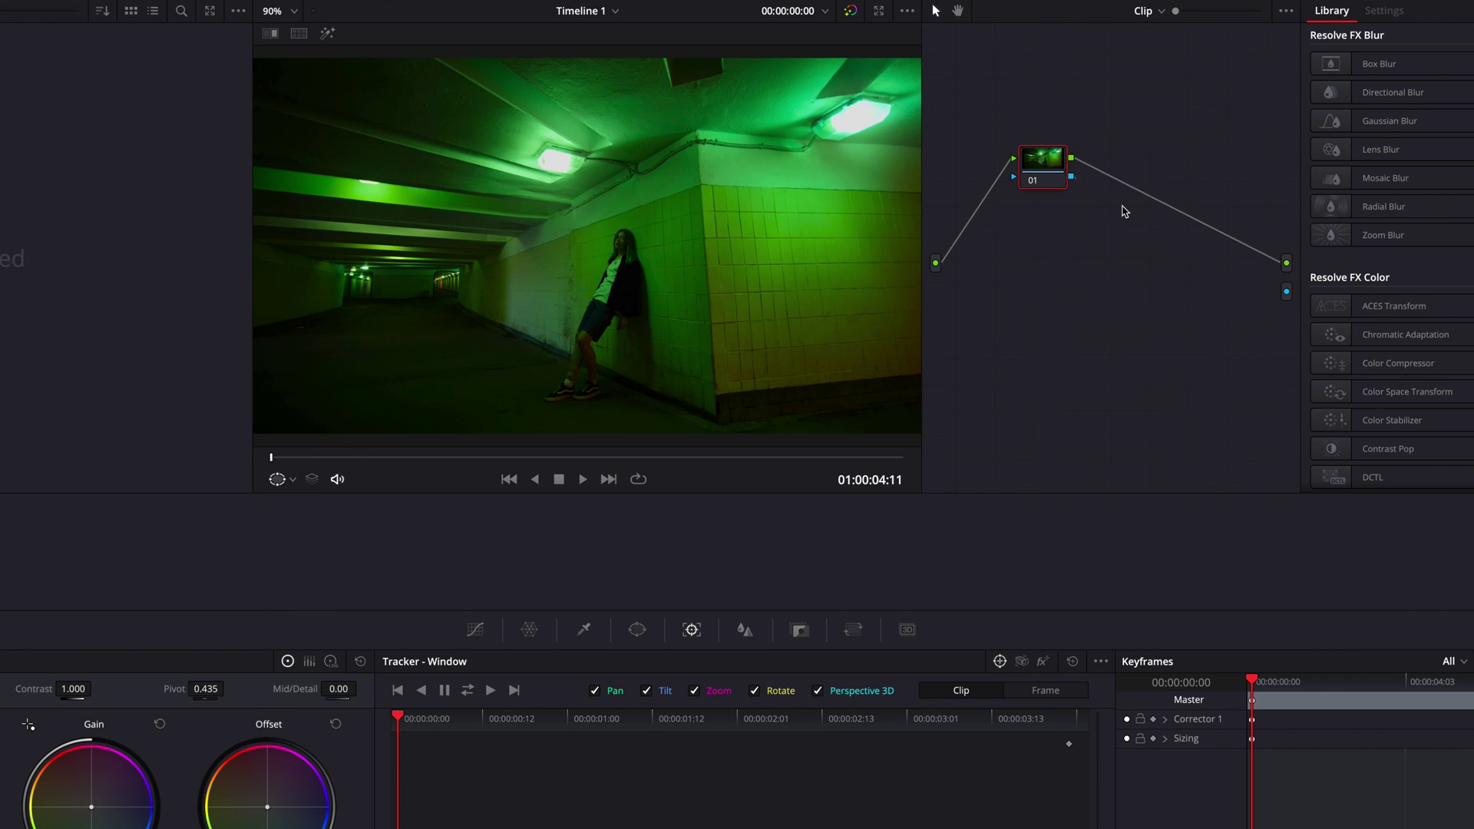
pyautogui.moveTo(1071, 177); pyautogui.dragTo(1273, 288)
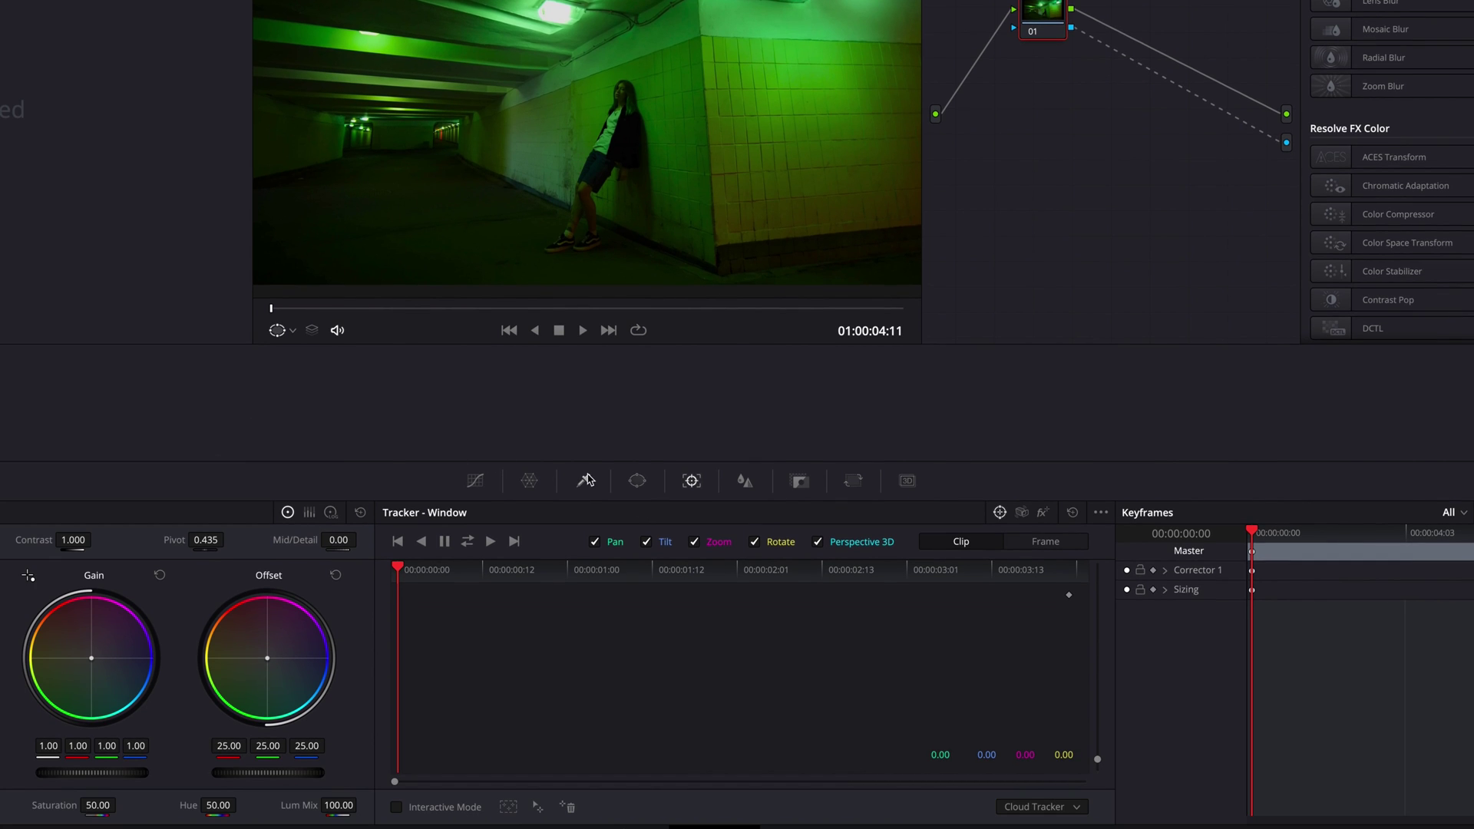
# Activate a curve window on node 01 and begin tracing the woman from the top of her head down her face.
pyautogui.click(638, 481)
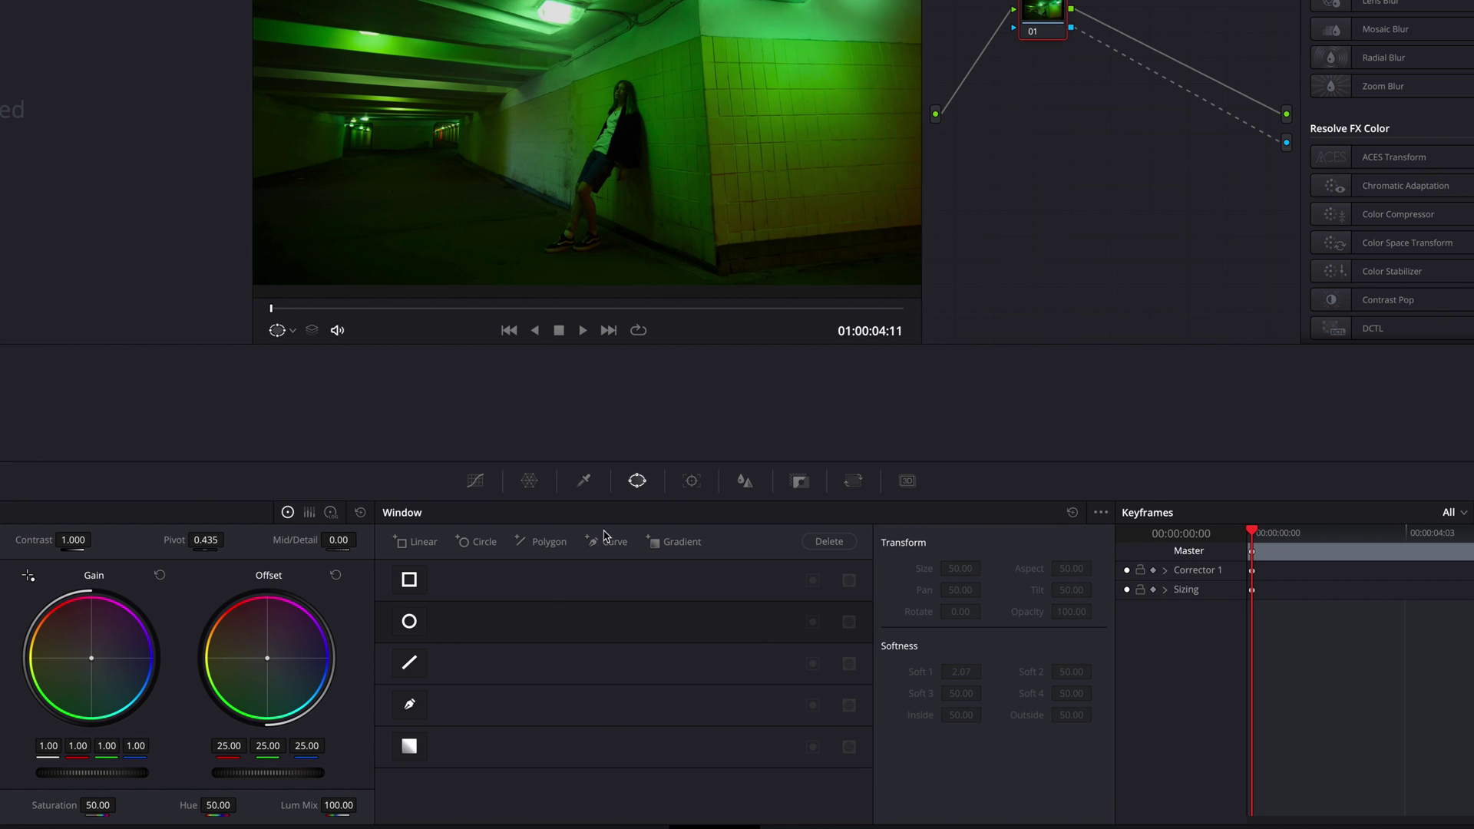
pyautogui.click(409, 707)
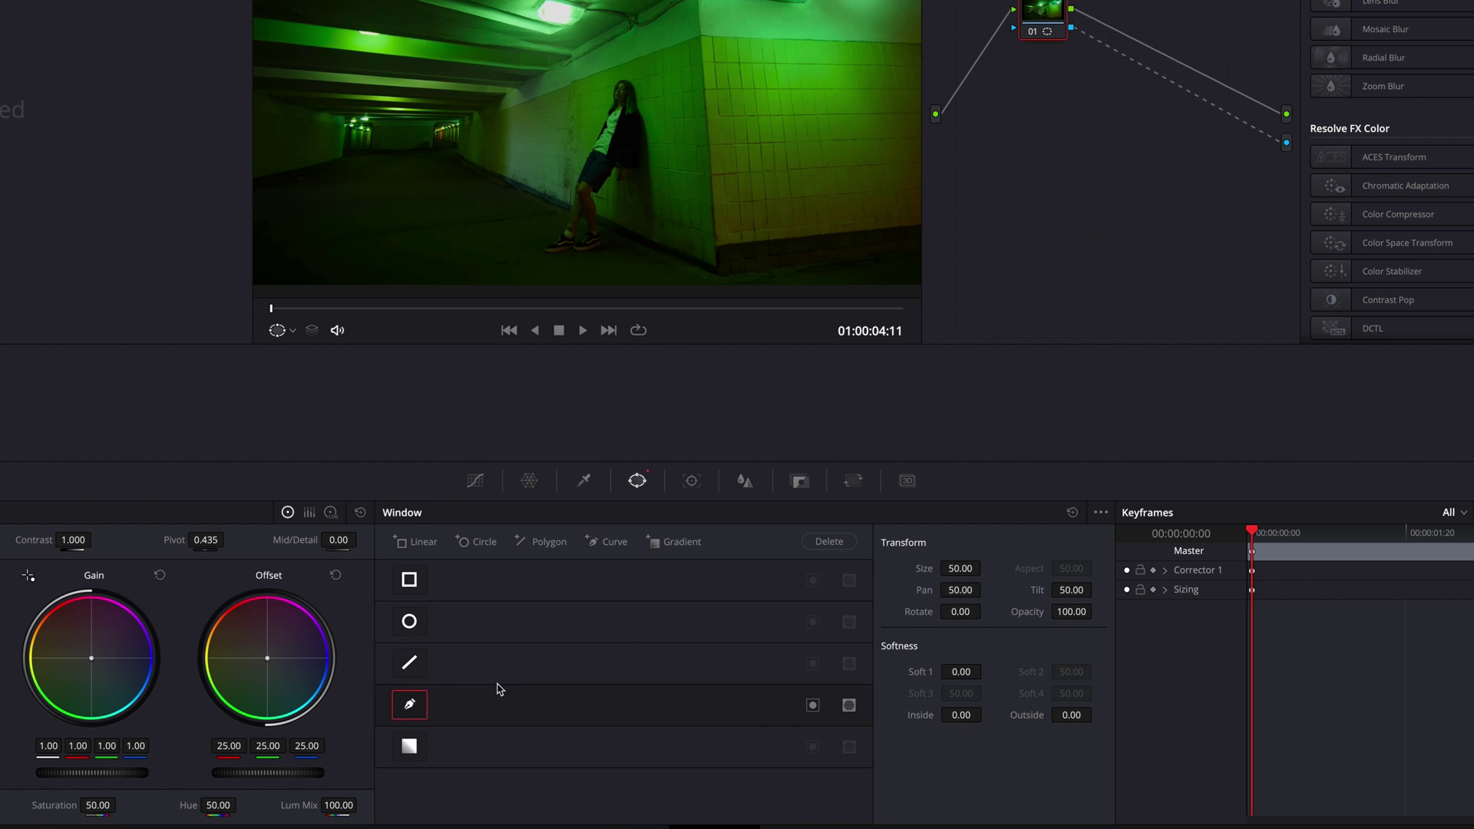
pyautogui.scroll(3, 587, 71)
pyautogui.click(679, 96)
pyautogui.click(665, 100)
pyautogui.click(657, 111)
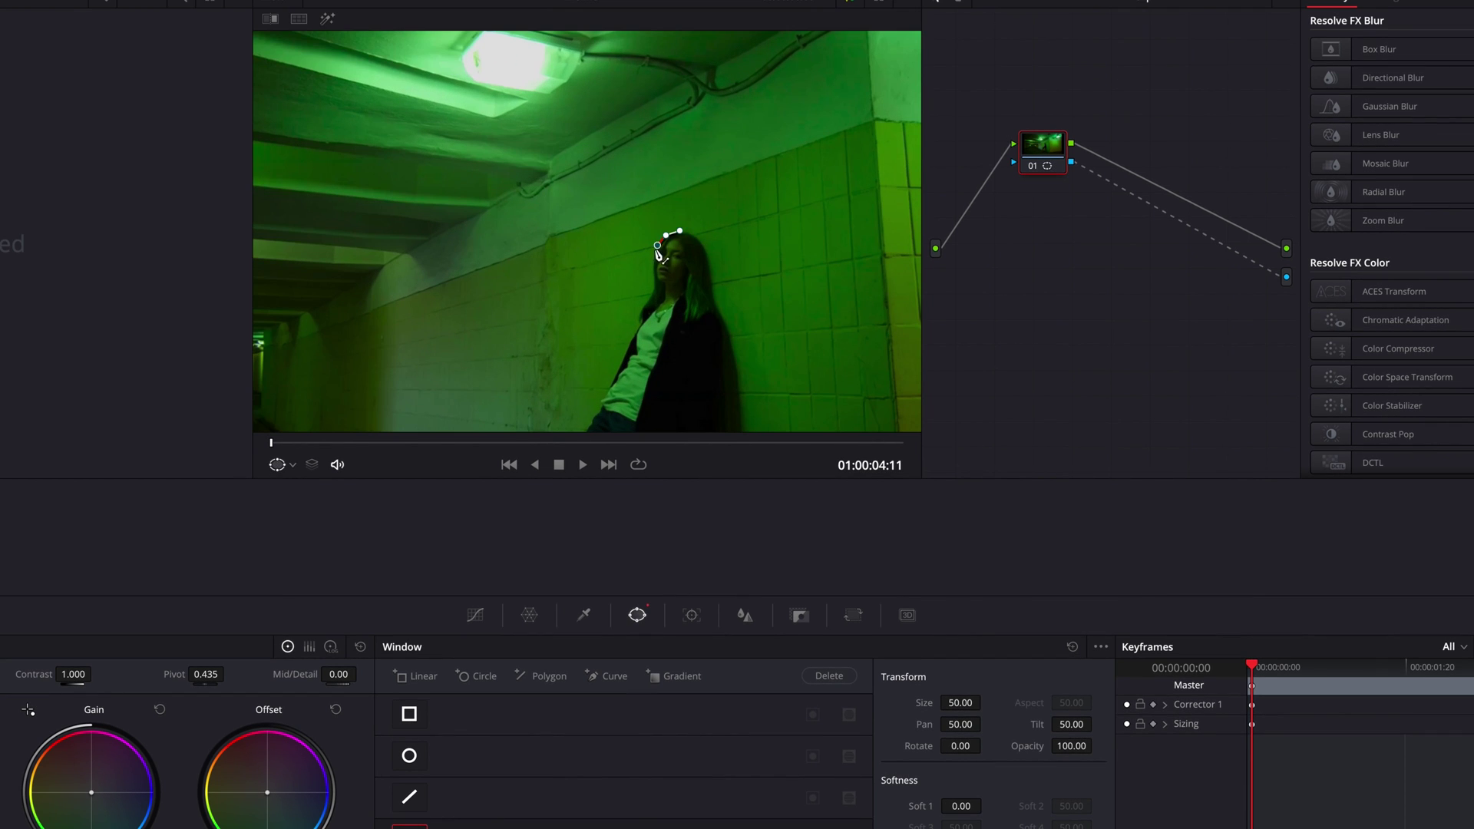
pyautogui.click(653, 258)
pyautogui.click(652, 276)
pyautogui.click(653, 283)
# Continue the curve mask down the front of the woman's neck and torso and around her shorts.
pyautogui.click(654, 288)
pyautogui.click(647, 302)
pyautogui.click(637, 311)
pyautogui.click(637, 318)
pyautogui.click(640, 321)
pyautogui.click(612, 380)
pyautogui.scroll(-2, 607, 381)
pyautogui.click(603, 355)
pyautogui.click(597, 364)
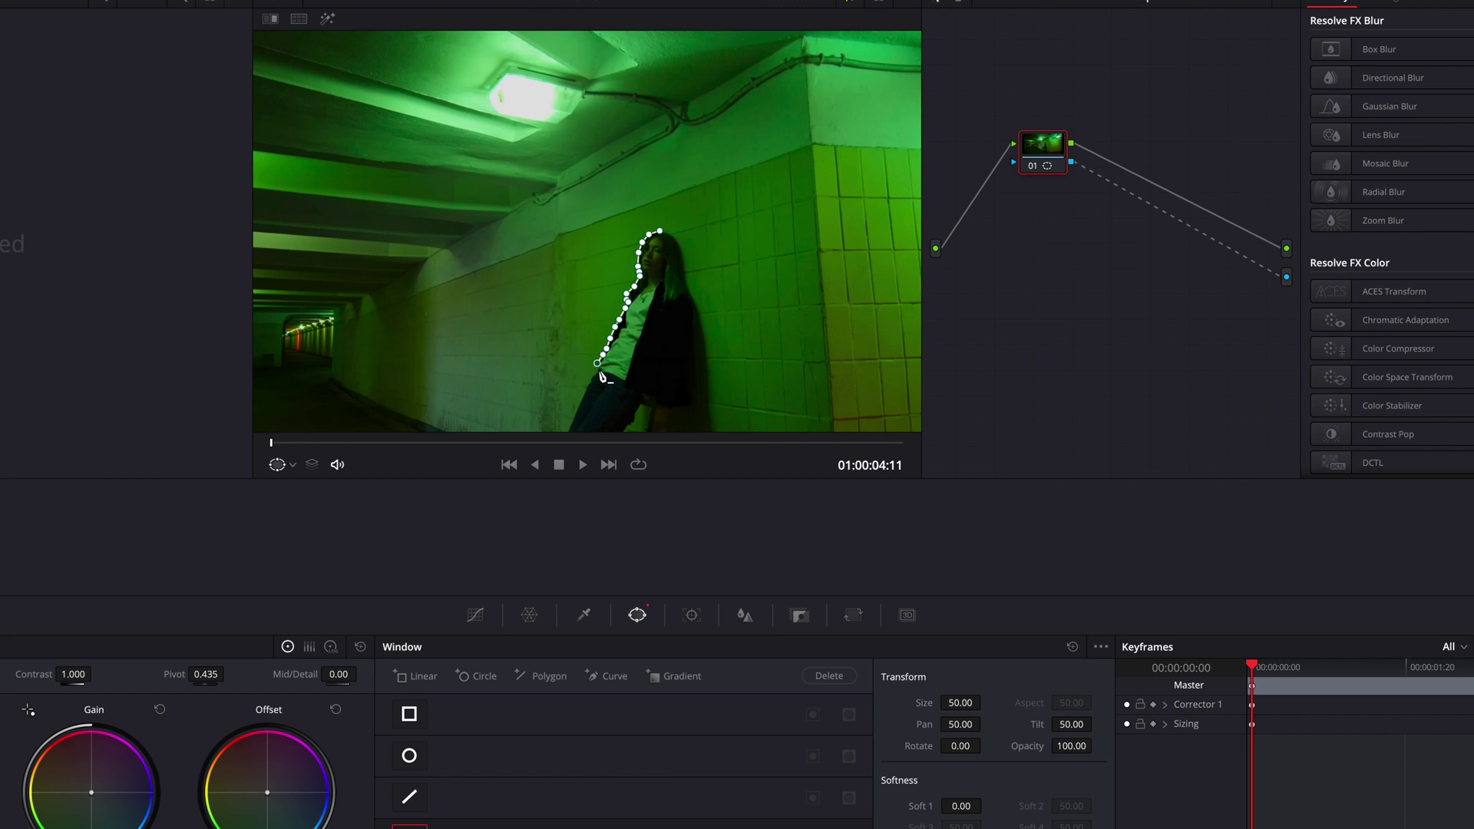
pyautogui.click(599, 369)
pyautogui.click(589, 377)
pyautogui.click(587, 384)
pyautogui.click(582, 393)
pyautogui.click(626, 376)
pyautogui.click(626, 366)
# Trace the mask below the jacket and up the woman's back and hair, closing it at the top of her head.
pyautogui.scroll(2, 636, 372)
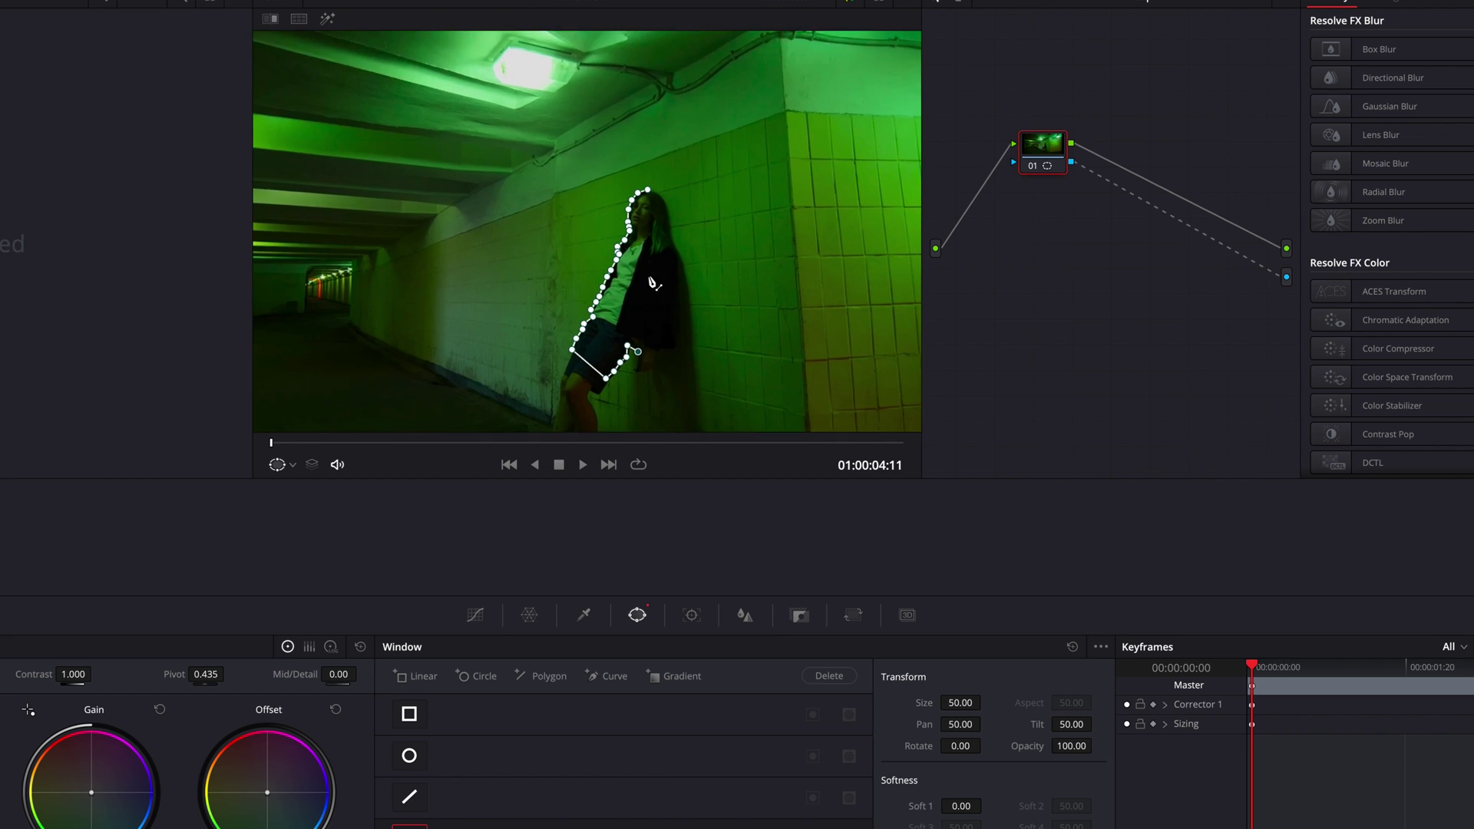
pyautogui.click(659, 293)
pyautogui.click(655, 299)
pyautogui.click(654, 310)
pyautogui.click(655, 317)
pyautogui.click(669, 320)
pyautogui.click(730, 262)
pyautogui.click(729, 239)
pyautogui.click(724, 213)
pyautogui.click(727, 191)
pyautogui.click(715, 166)
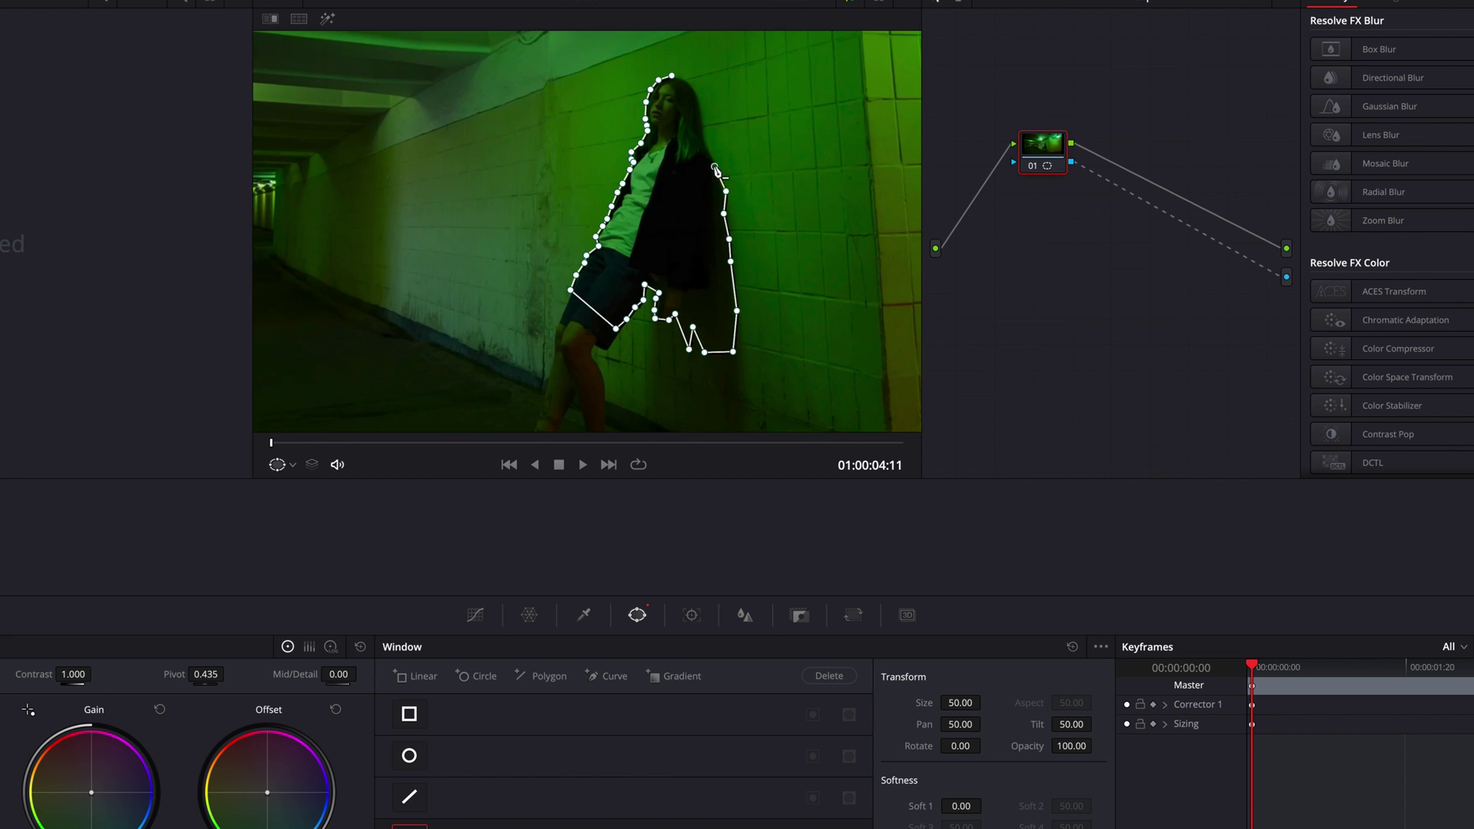
pyautogui.scroll(2, 715, 167)
pyautogui.click(711, 242)
pyautogui.click(704, 228)
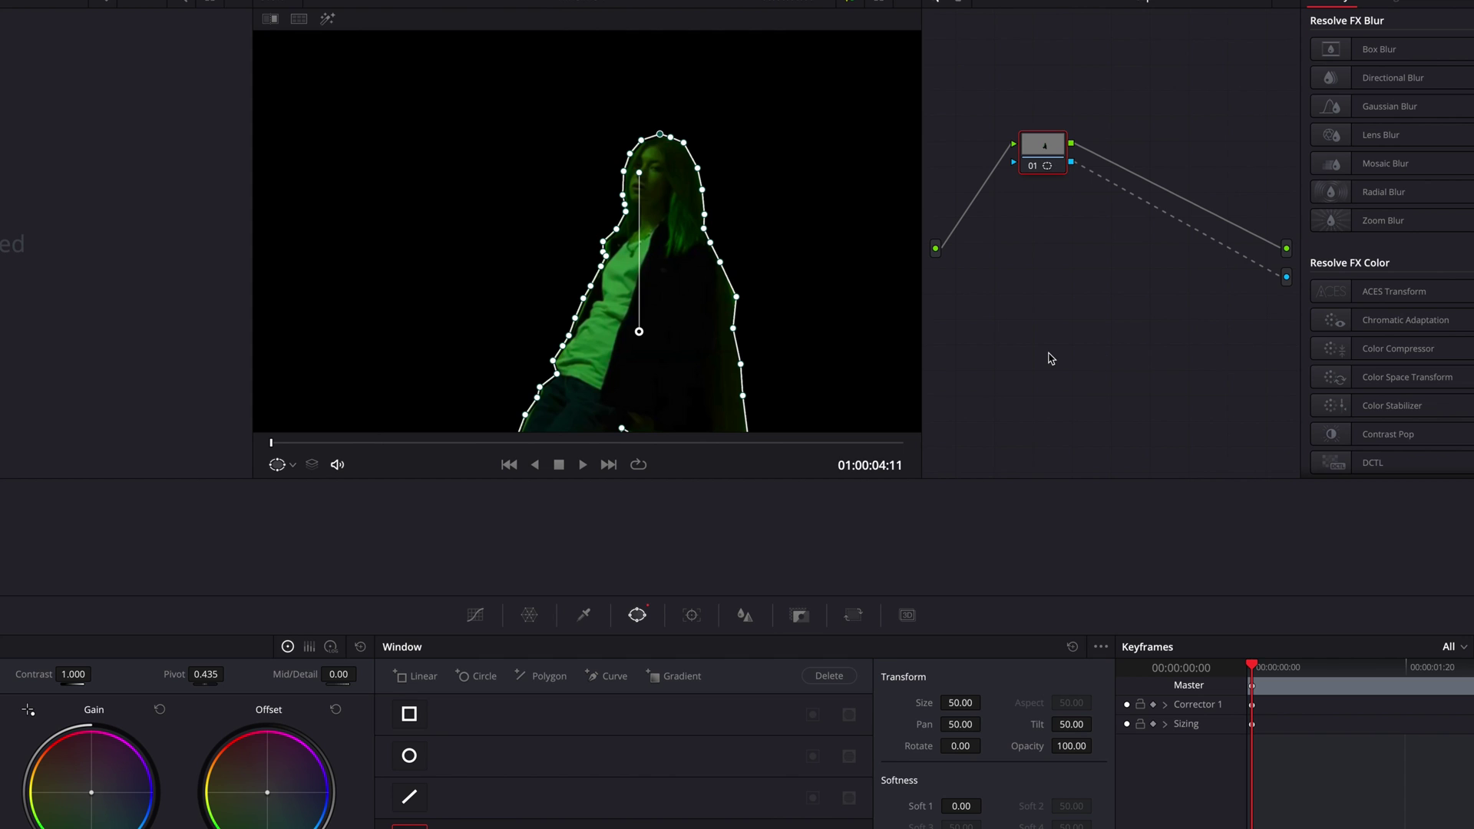
# Track the curve window forward through the whole duplicated clip.
pyautogui.scroll(-4, 798, 142)
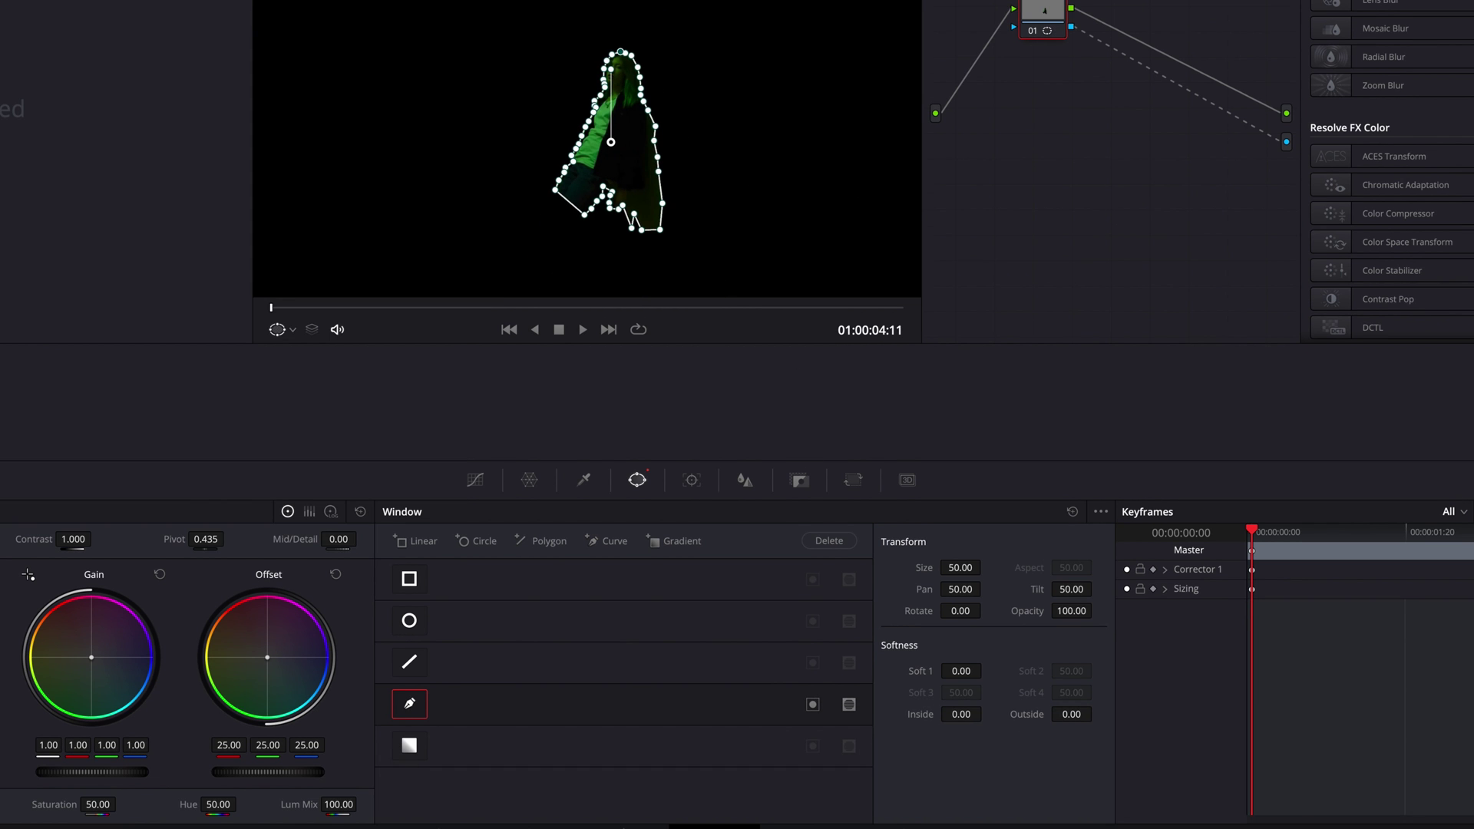
pyautogui.click(692, 481)
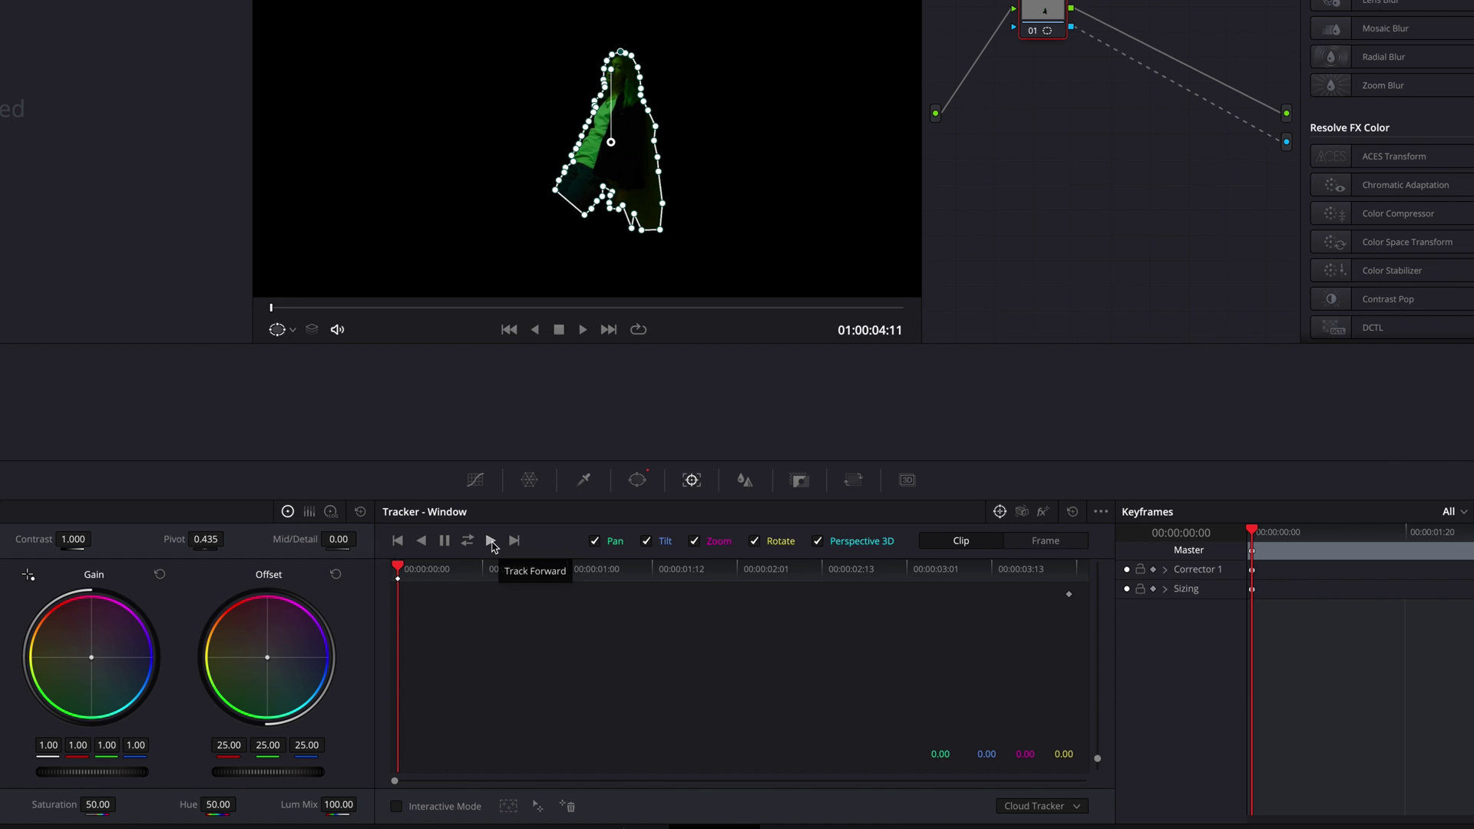
pyautogui.click(491, 542)
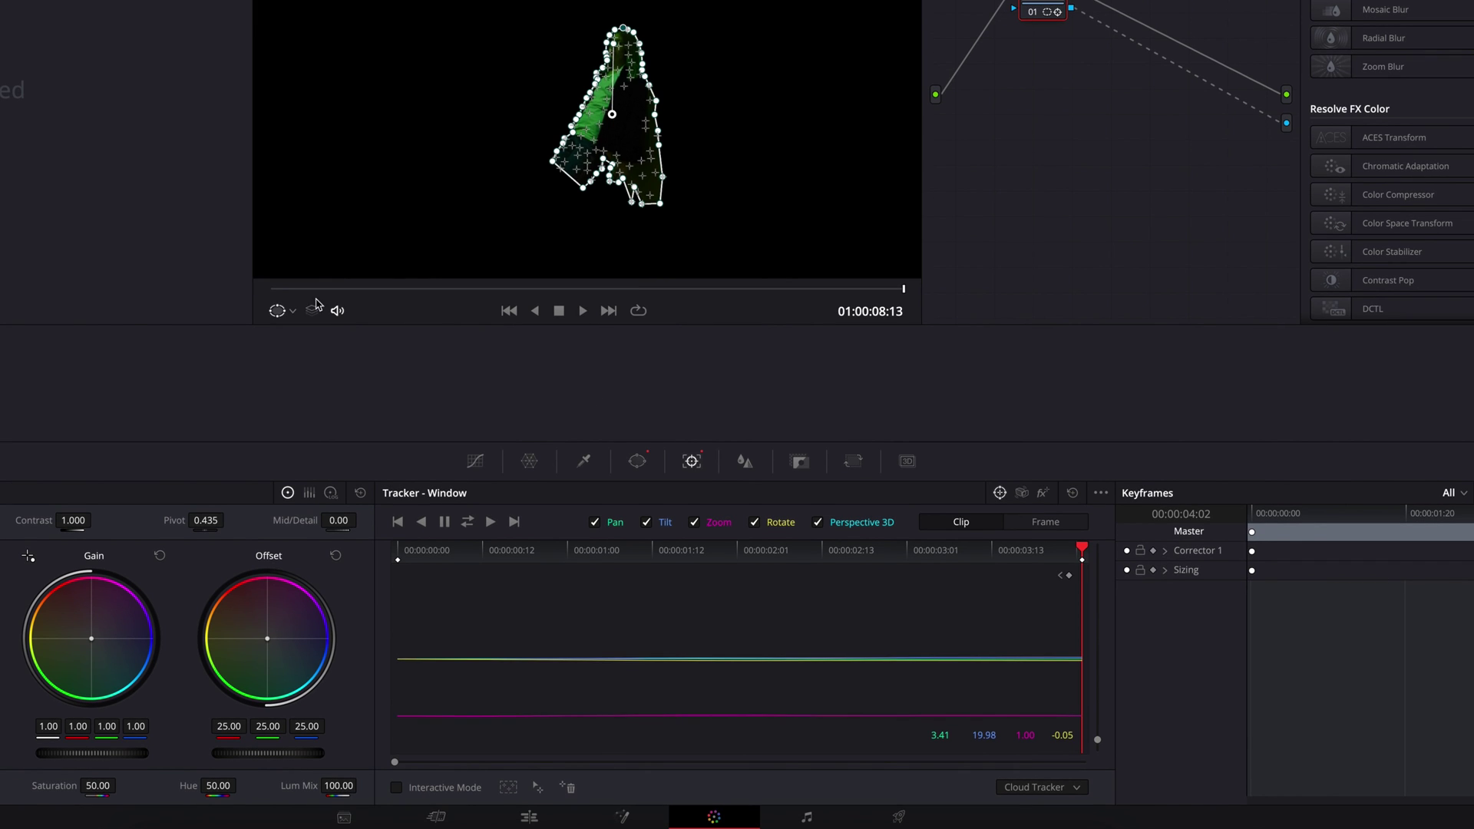
# In the edit timeline, move the masked duplicate clip onto Video 2, directly above the original clip at the timeline's start.
pyautogui.press('Home')
pyautogui.click(530, 817)
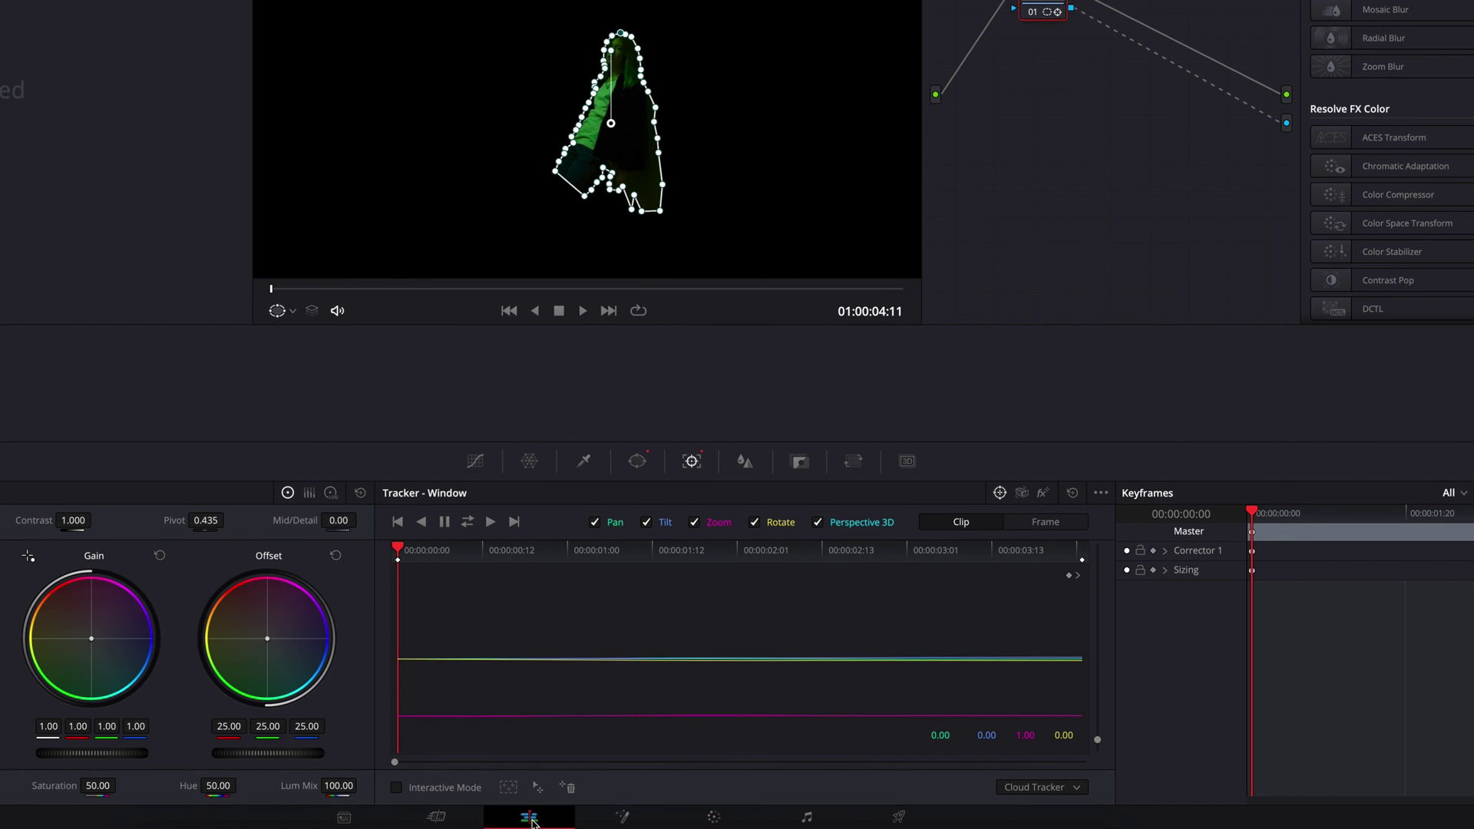
pyautogui.moveTo(825, 614); pyautogui.dragTo(241, 636)
# Play the layered timeline from its start twice to check the woman's mask against the wall text, returning to the first frame.
pyautogui.press('Home')
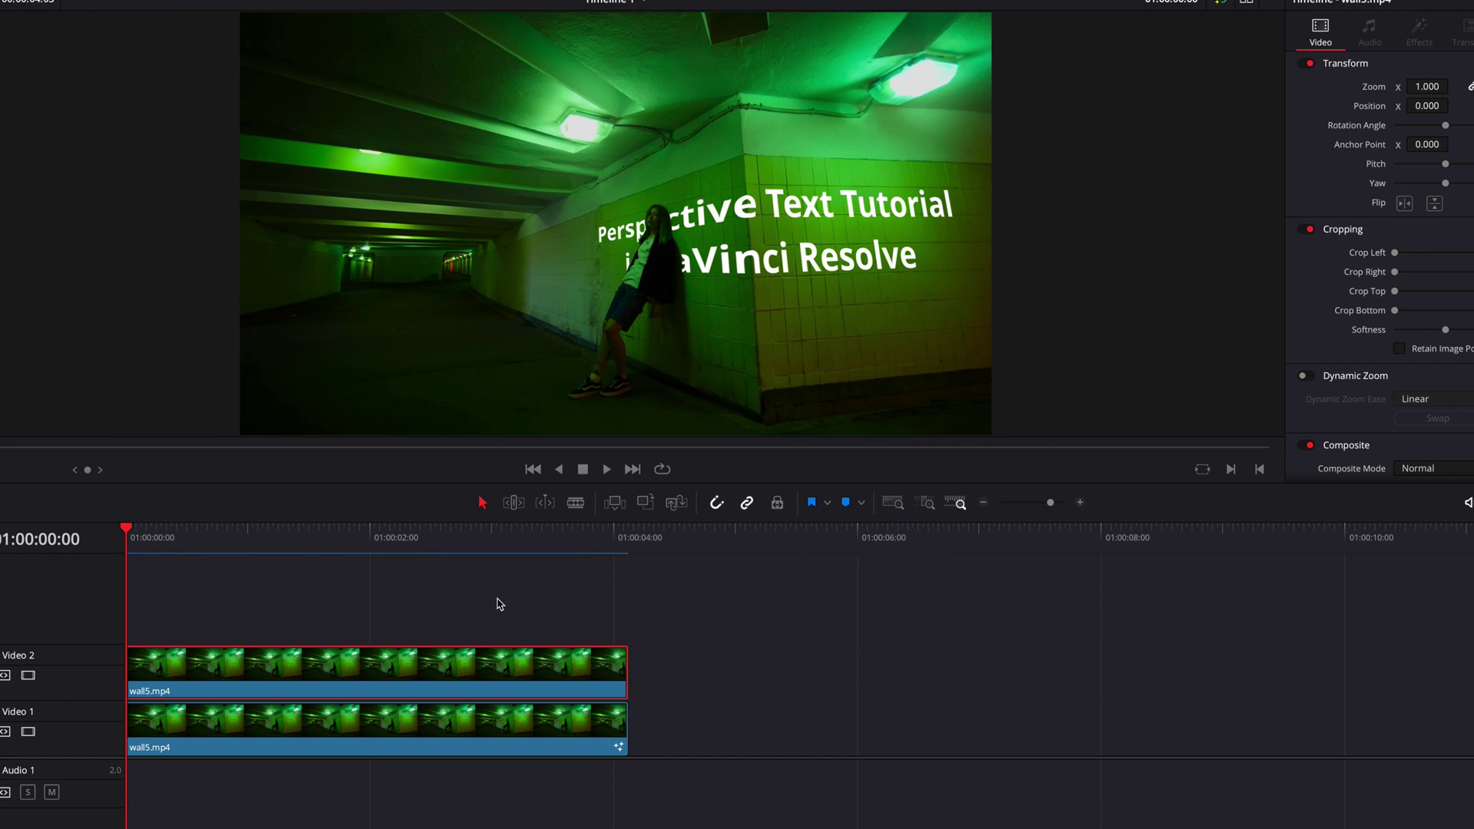
pyautogui.press('space')
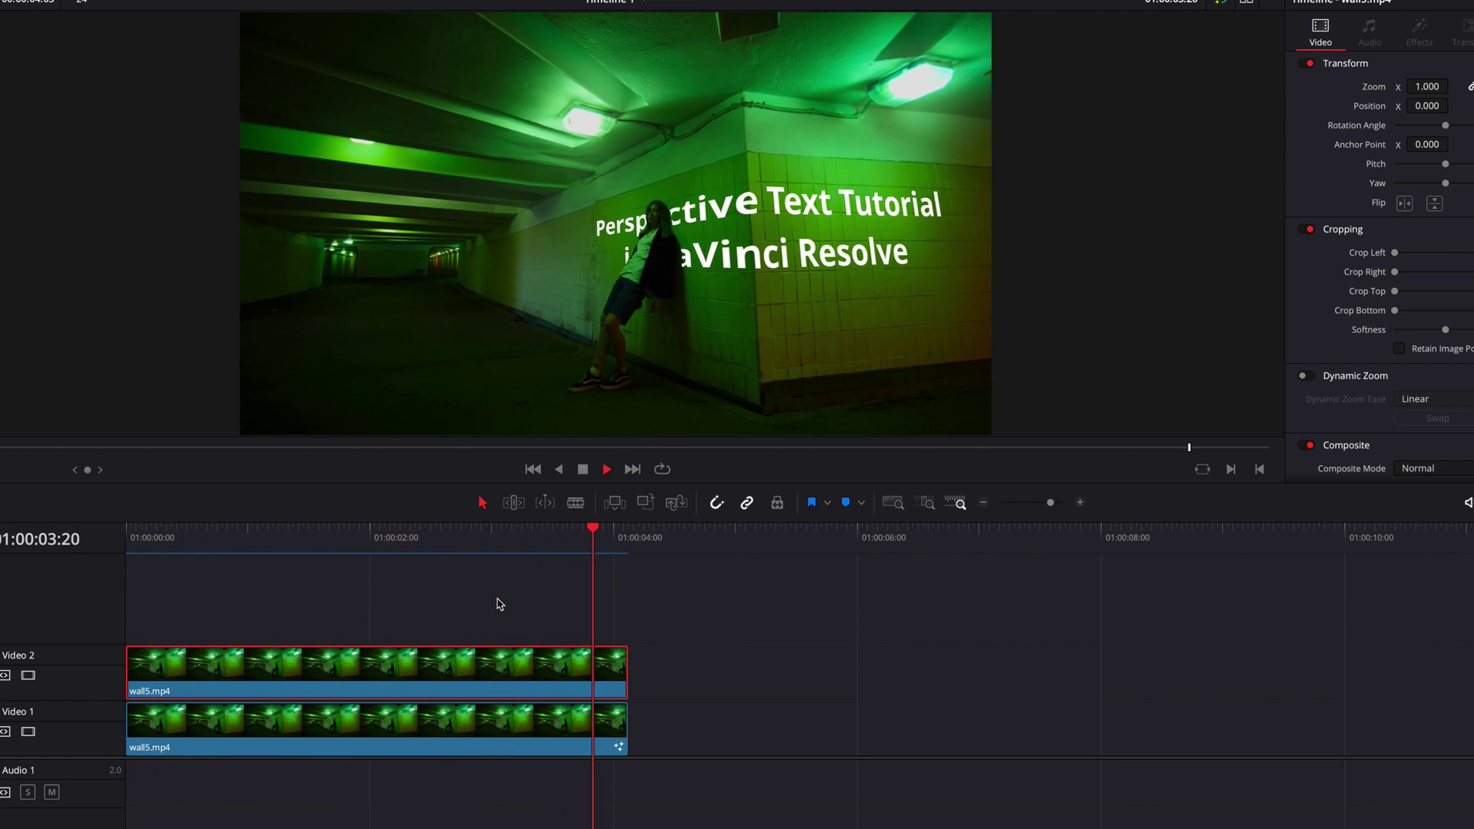
pyautogui.moveTo(360, 533); pyautogui.dragTo(157, 553)
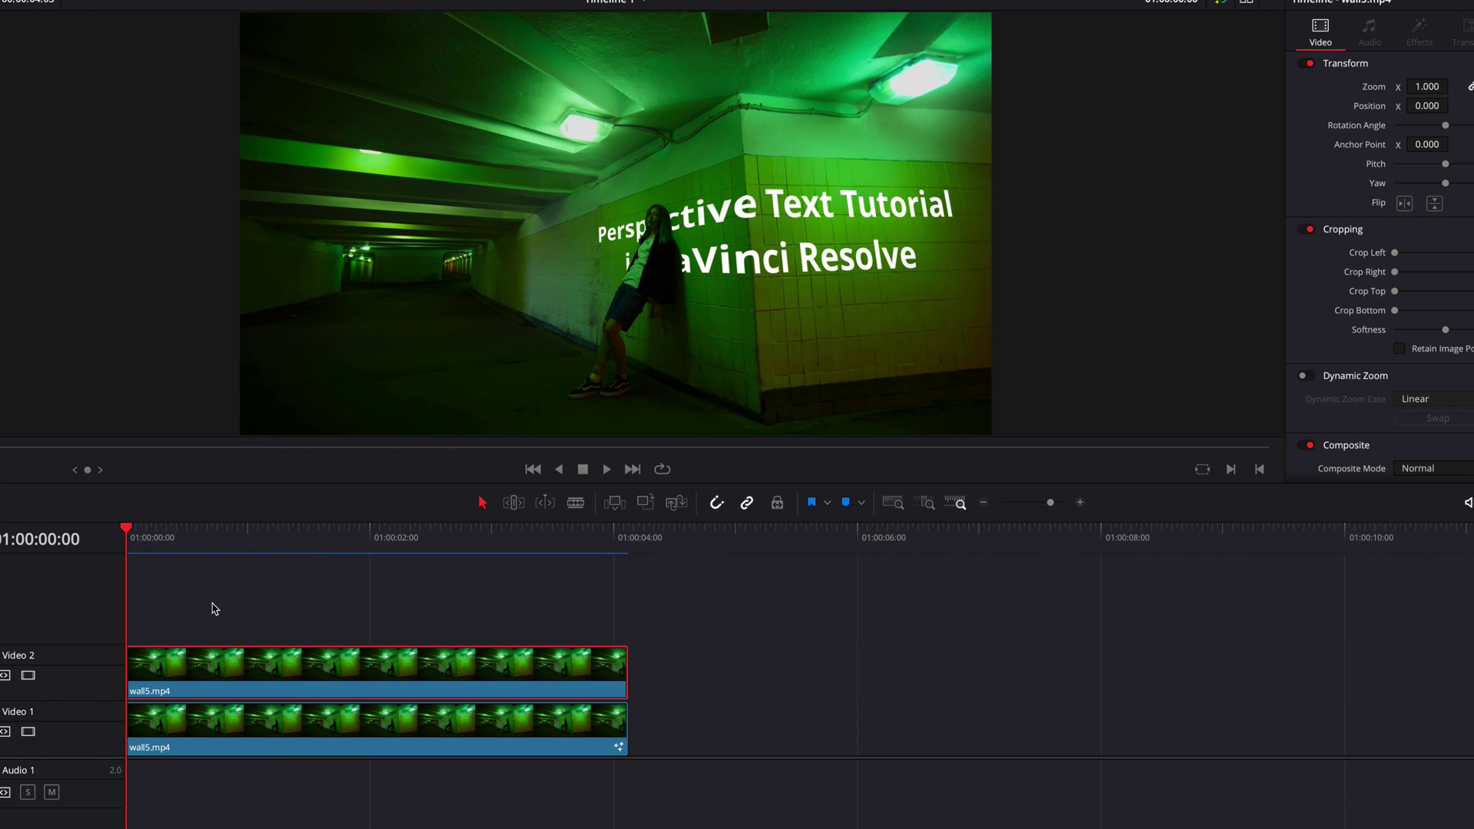
pyautogui.press('space')
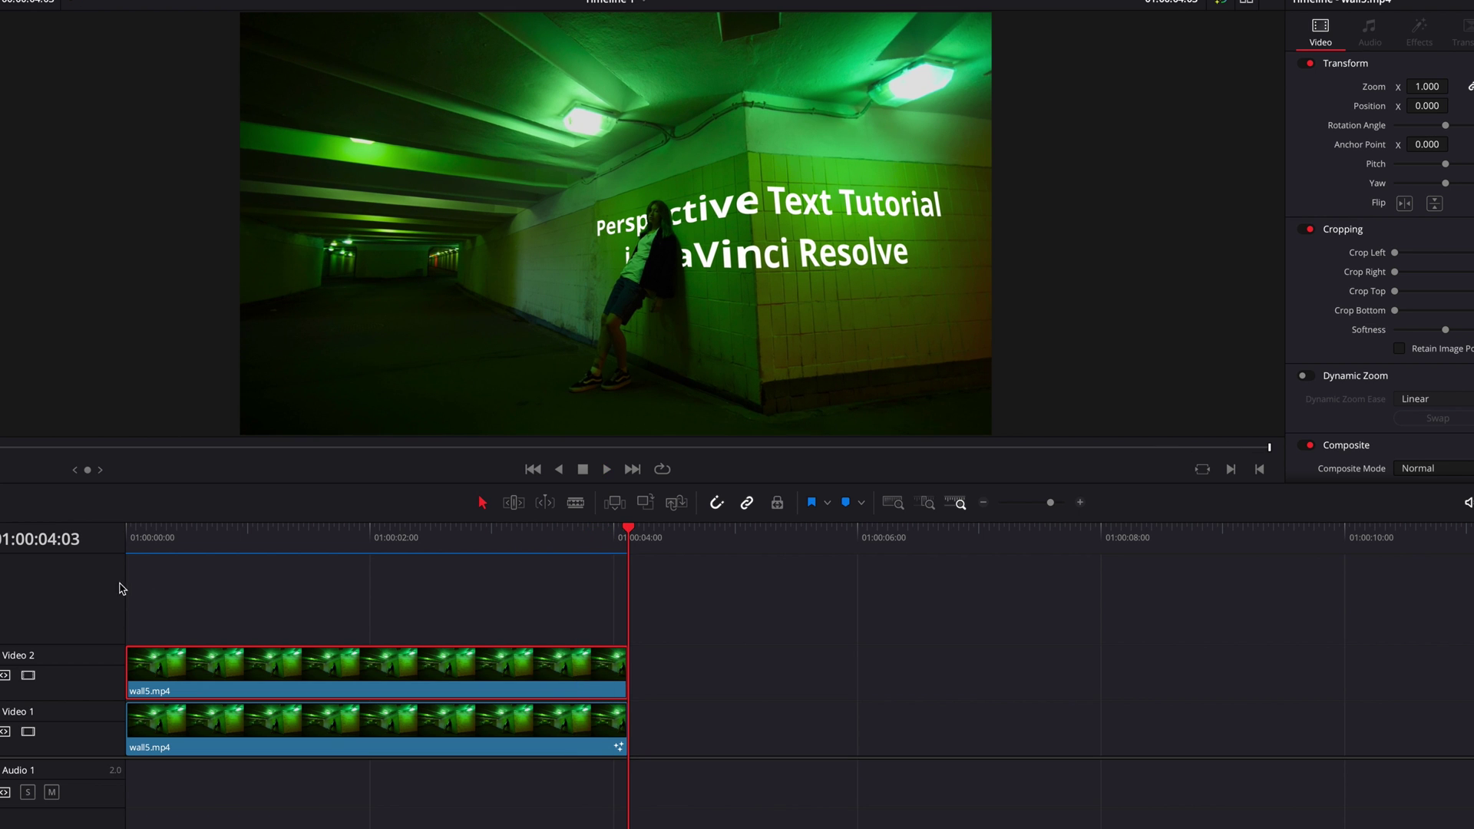
pyautogui.moveTo(138, 544); pyautogui.dragTo(115, 545)
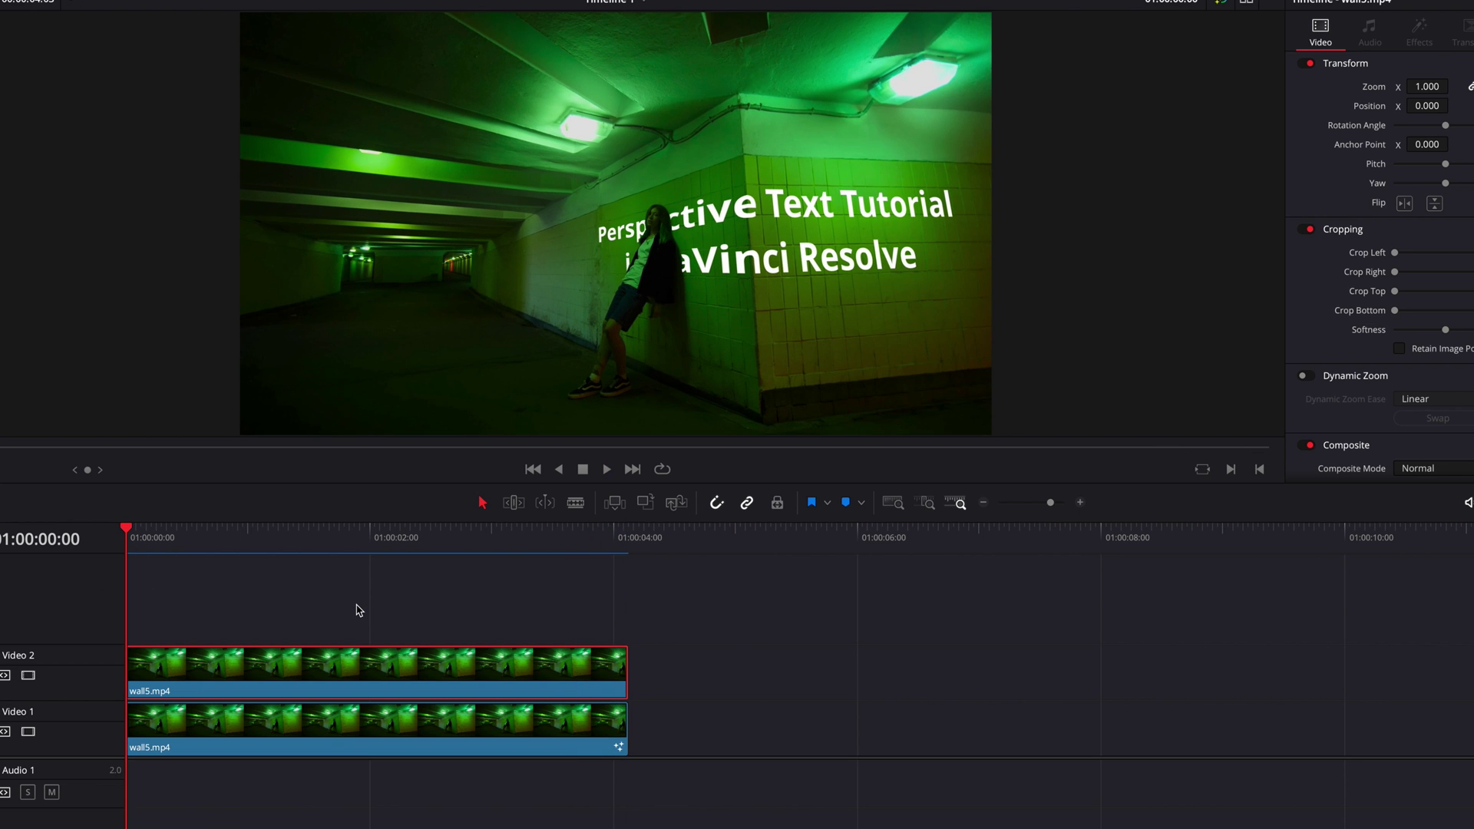